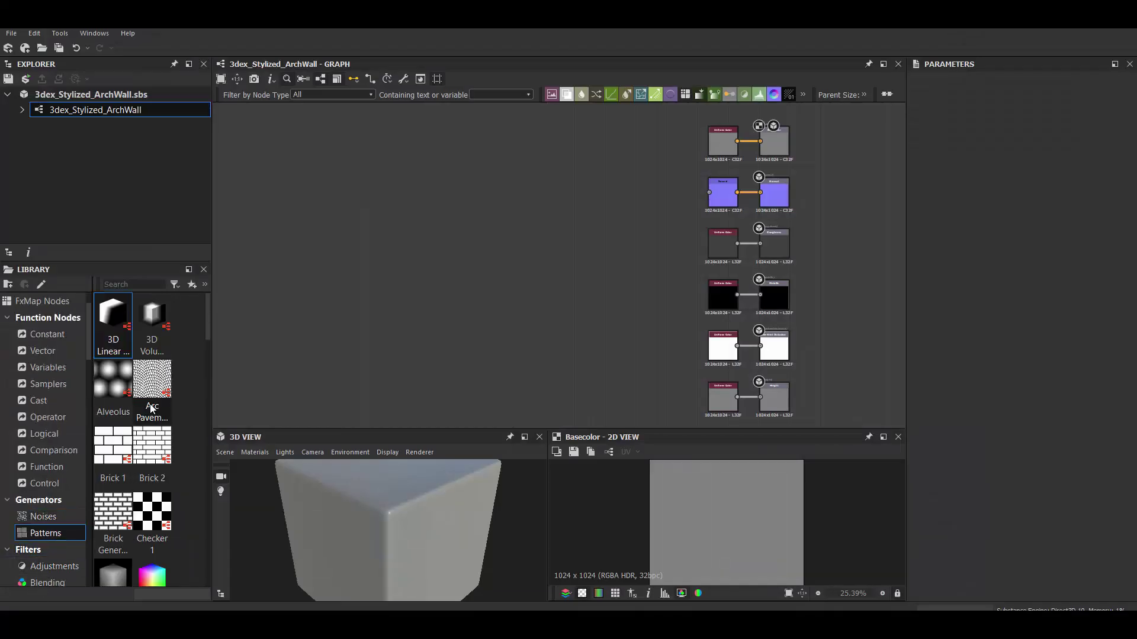
Add a Polygon 2 shape with its edge Gradient softened to 0.35.
left_click_drag(367, 400, 554, 213)
scroll(1006, 356, "down", 5)
scroll(967, 453, "down", 3)
left_click_drag(947, 521, 977, 521)
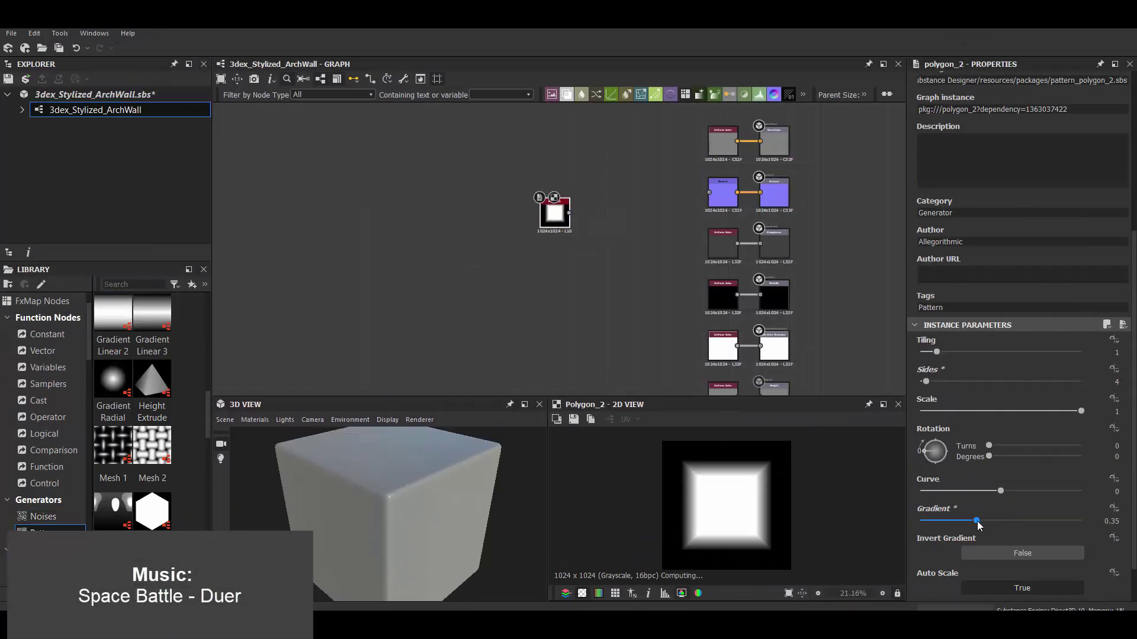
scroll(551, 231, "up", 2)
scroll(547, 231, "up", 1)
Add a Tile Sampler that uses the connected polygon as its Pattern Input.
key("space")
type("tile")
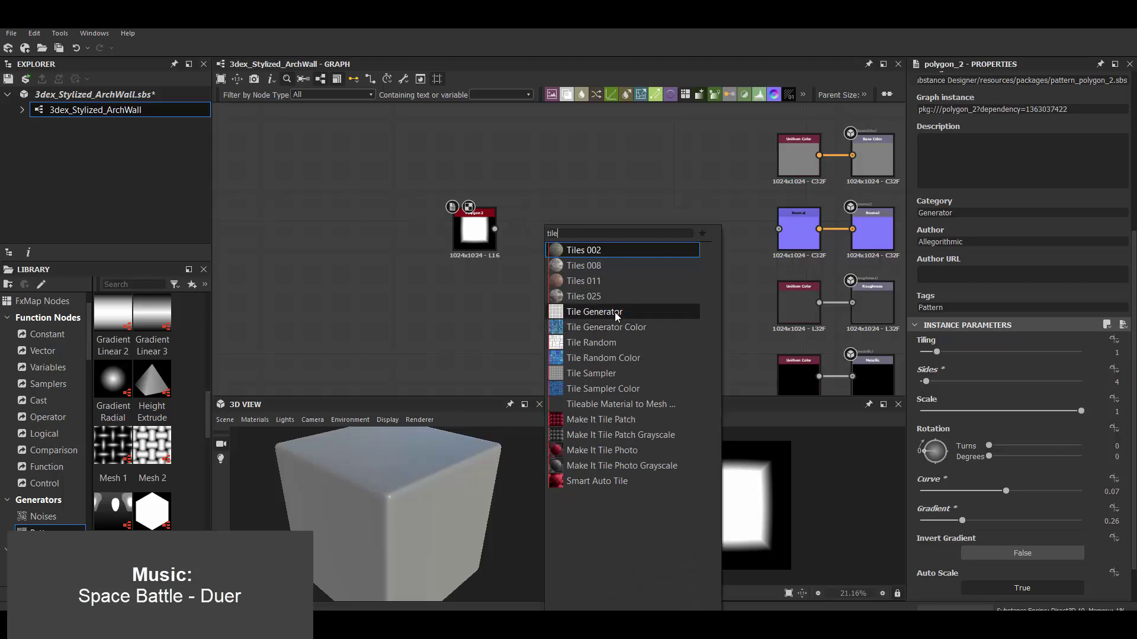
key("Return")
scroll(512, 215, "up", 1)
left_click(986, 519)
left_click(946, 409)
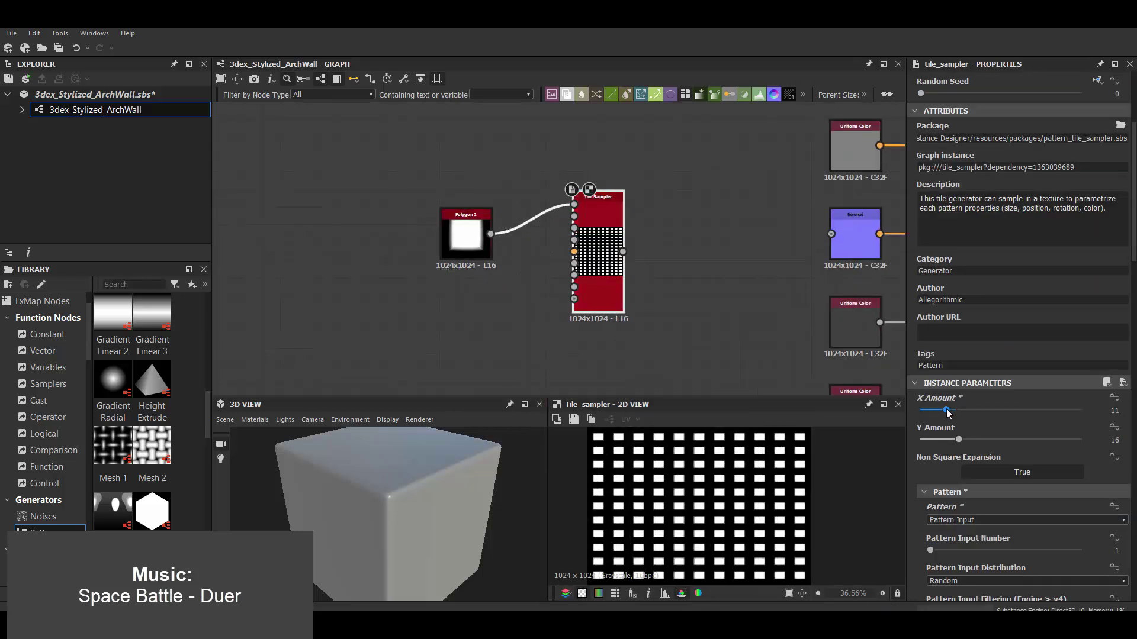
scroll(1030, 477, "down", 3)
scroll(1004, 449, "down", 3)
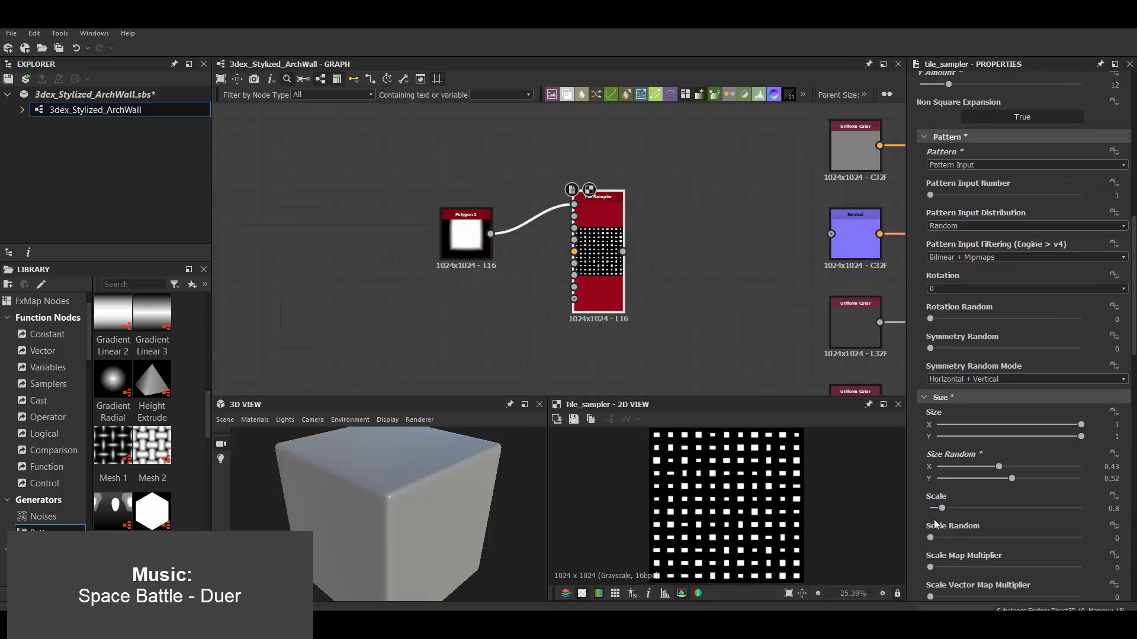
Set the Tile Sampler mask map threshold to 0.26, tweak its randomization, and preview the Normal map.
scroll(928, 425, "down", 5)
scroll(1018, 446, "down", 5)
mouse_move(930, 373)
left_mouse_down()
mouse_move(968, 374)
mouse_move(978, 403)
left_mouse_up()
scroll(965, 385, "down", 5)
scroll(989, 290, "up", 5)
scroll(990, 290, "up", 3)
left_click_drag(989, 296, 965, 295)
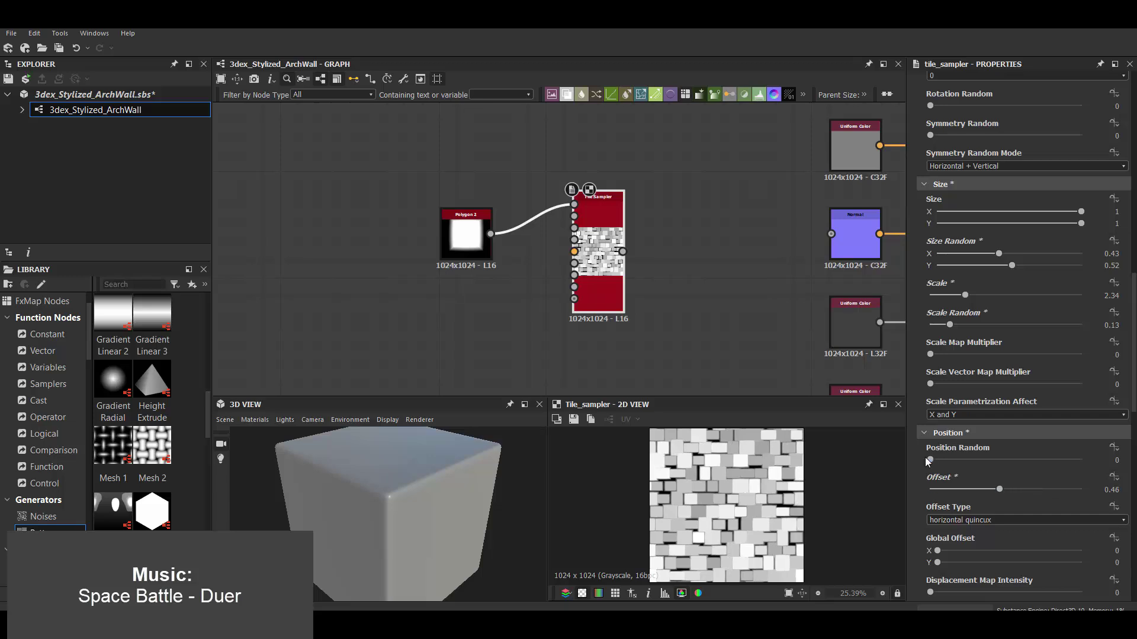
double_click(847, 248)
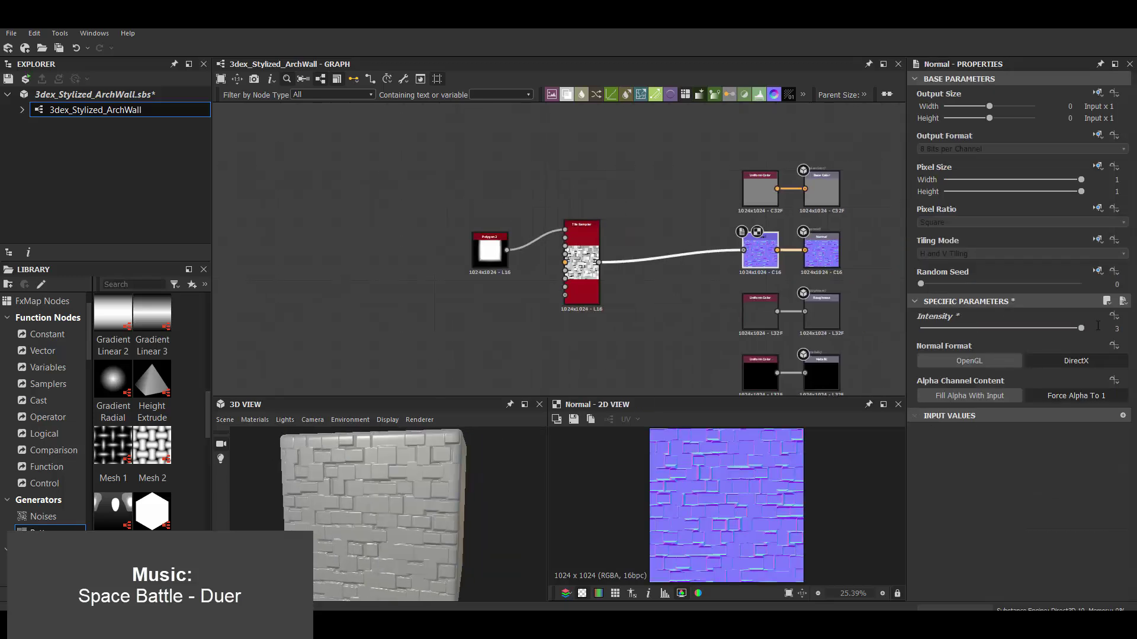
Add a Curvature Smooth node and feed it into the Base Color output.
scroll(638, 219, "up", 2)
key("space")
type("curv")
left_click(714, 280)
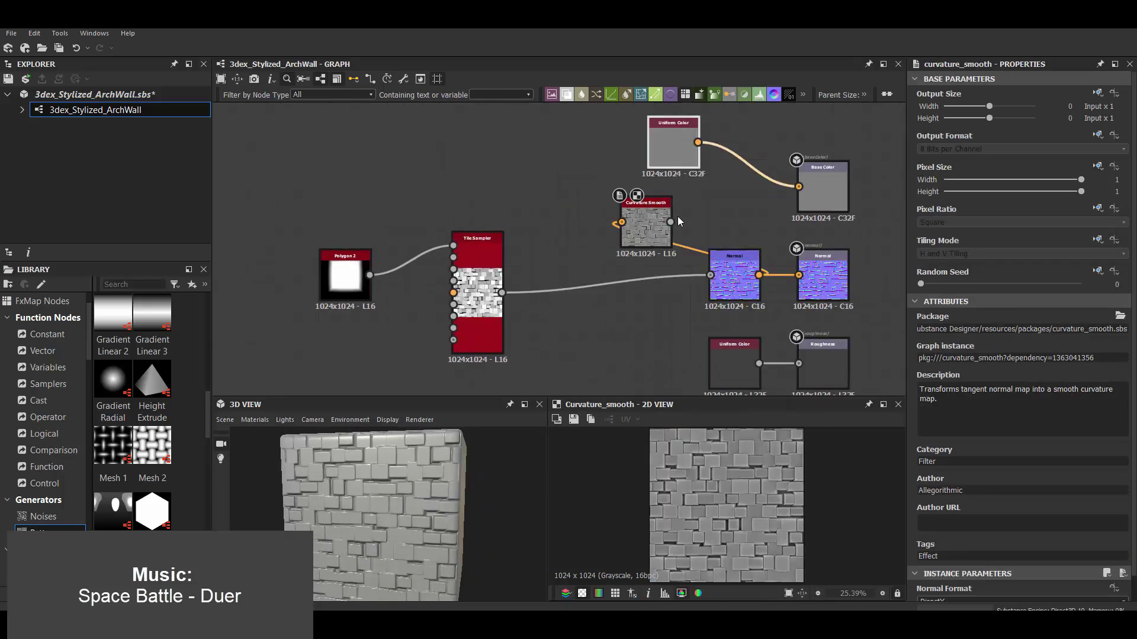
left_click_drag(678, 216, 744, 204)
Add a Splatter Circular fed by a Polygon 2 copy, using Image Input as its pattern.
scroll(656, 202, "down", 2)
scroll(367, 331, "up", 2)
scroll(176, 460, "down", 5)
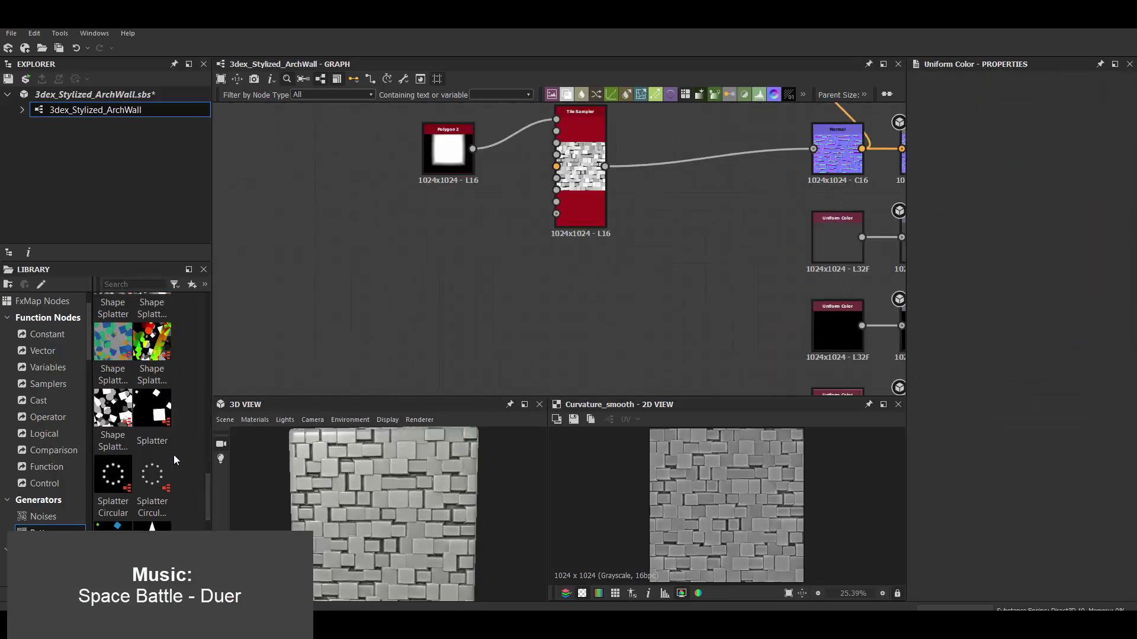
left_click_drag(112, 477, 513, 261)
key("ctrl+d")
scroll(439, 239, "up", 2)
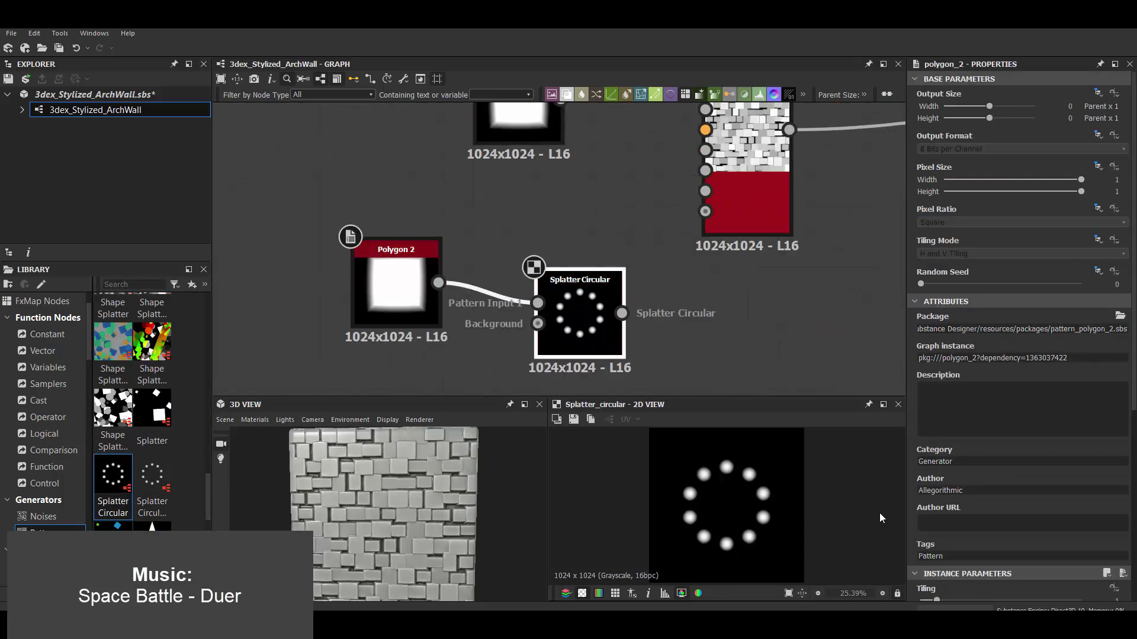
left_click(1028, 450)
left_click(965, 462)
Tune the Splatter Circular Radius, Spread and Size for the arch.
scroll(822, 481, "up", 1)
scroll(975, 470, "down", 3)
mouse_move(968, 471)
left_mouse_down()
mouse_move(983, 472)
mouse_move(981, 486)
left_mouse_up()
scroll(944, 562, "down", 3)
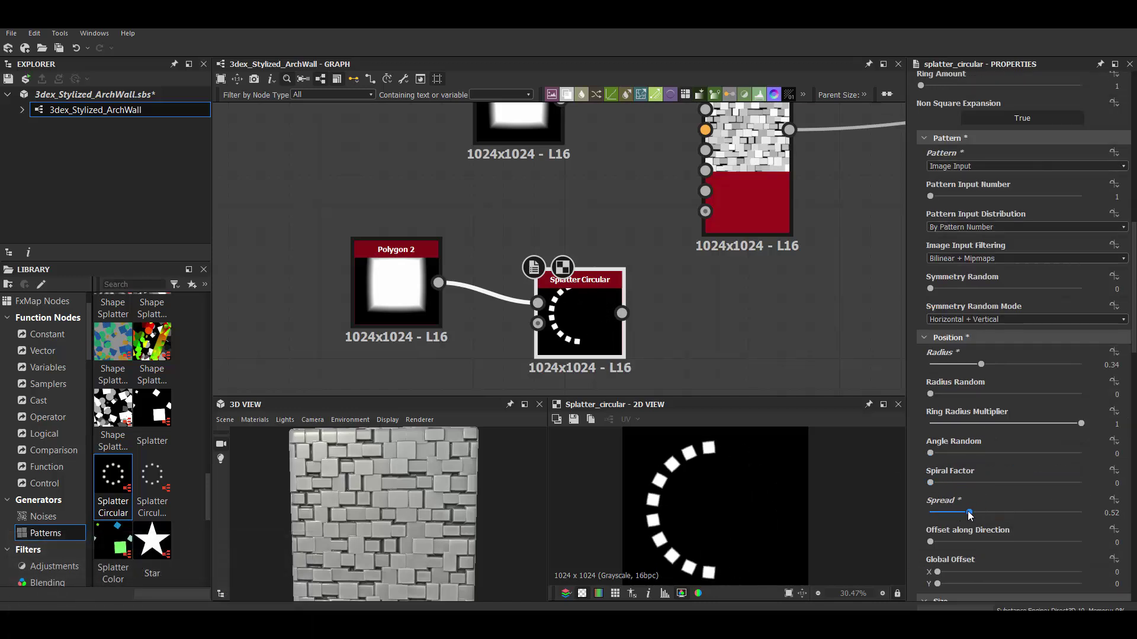
scroll(1017, 494, "down", 4)
scroll(1015, 495, "down", 4)
scroll(995, 415, "down", 4)
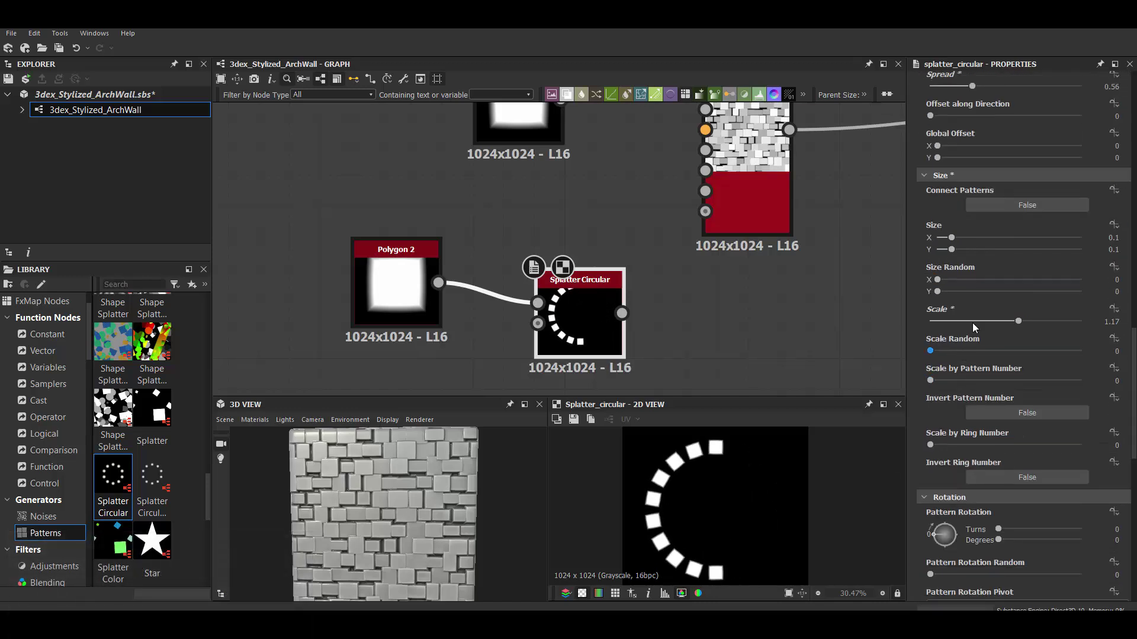
left_click_drag(981, 291, 973, 291)
scroll(937, 436, "down", 3)
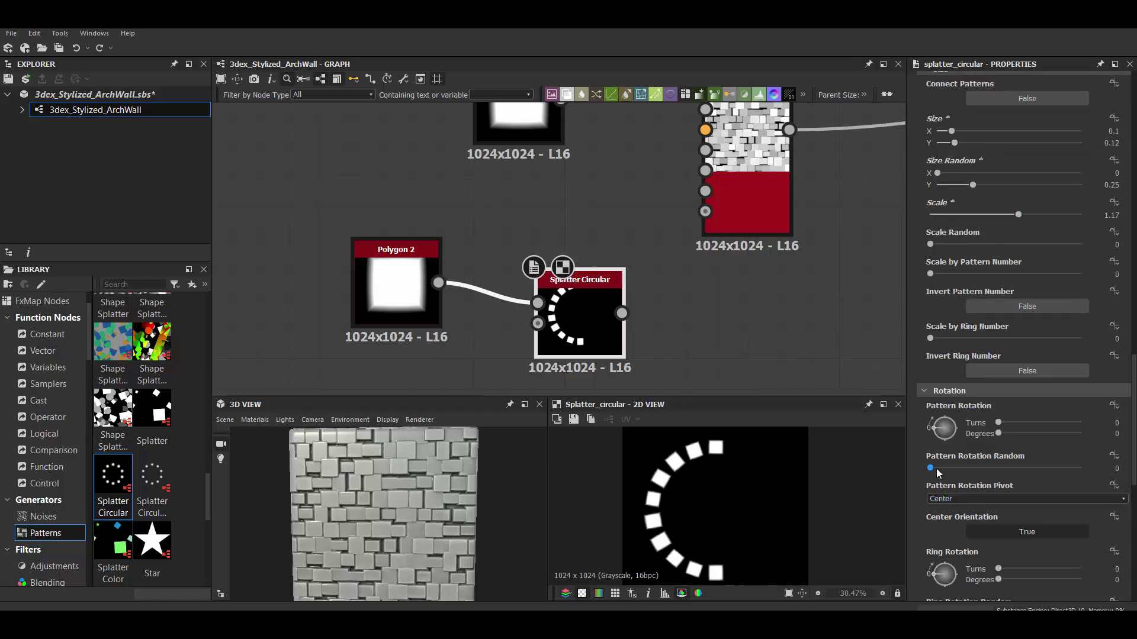
Set the remaining splatter parameters, including Ring Rotation 90°, and add a Blend node.
scroll(1006, 263, "up", 4)
scroll(1006, 263, "up", 6)
left_click_drag(982, 187, 973, 187)
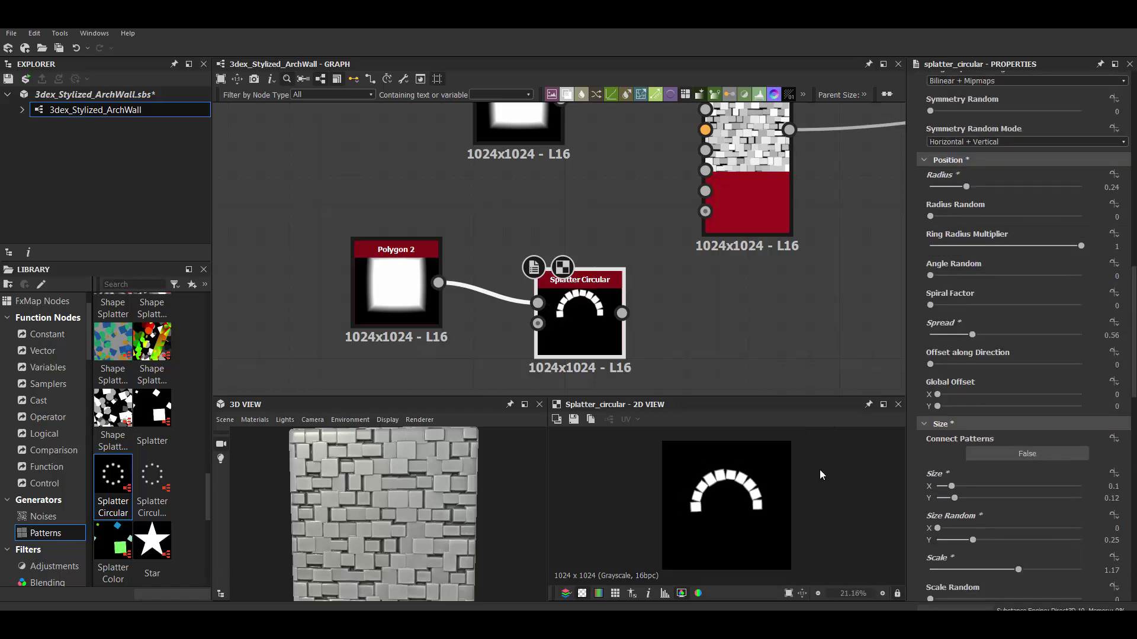
scroll(820, 473, "up", 1)
scroll(988, 410, "down", 3)
scroll(943, 528, "down", 3)
scroll(986, 414, "down", 3)
scroll(947, 352, "down", 2)
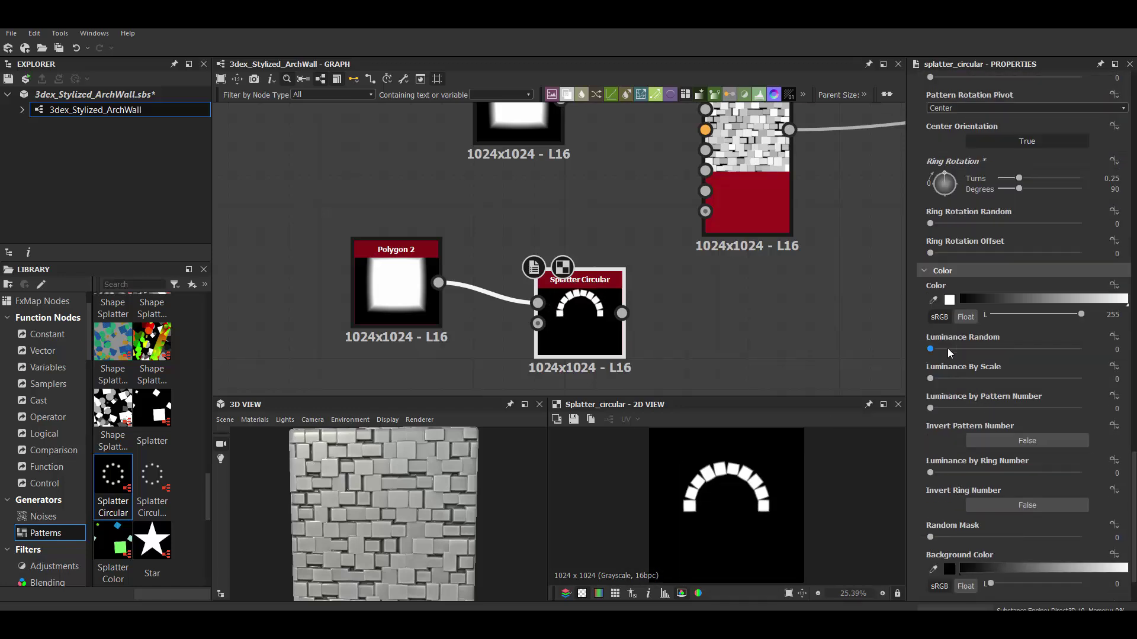
scroll(627, 216, "down", 2)
scroll(677, 245, "down", 1)
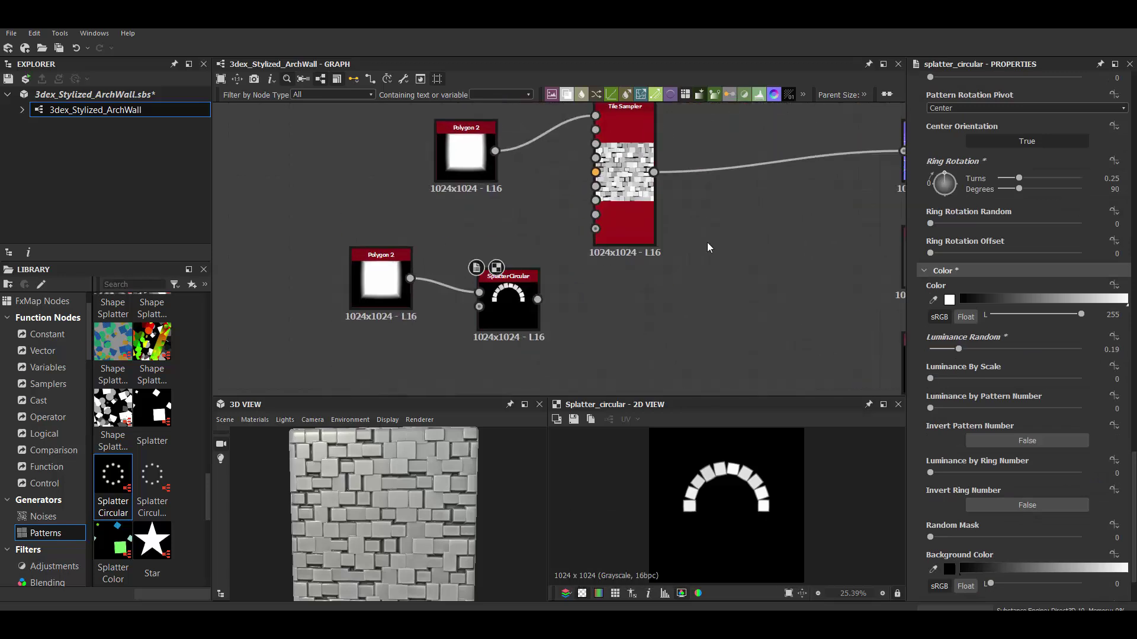
key("ctrl+alt+b")
Blend the arch pattern with the brick tiles in Subtract mode.
left_click_drag(537, 308, 682, 248)
left_click(954, 358)
left_click(947, 383)
scroll(647, 315, "down", 1)
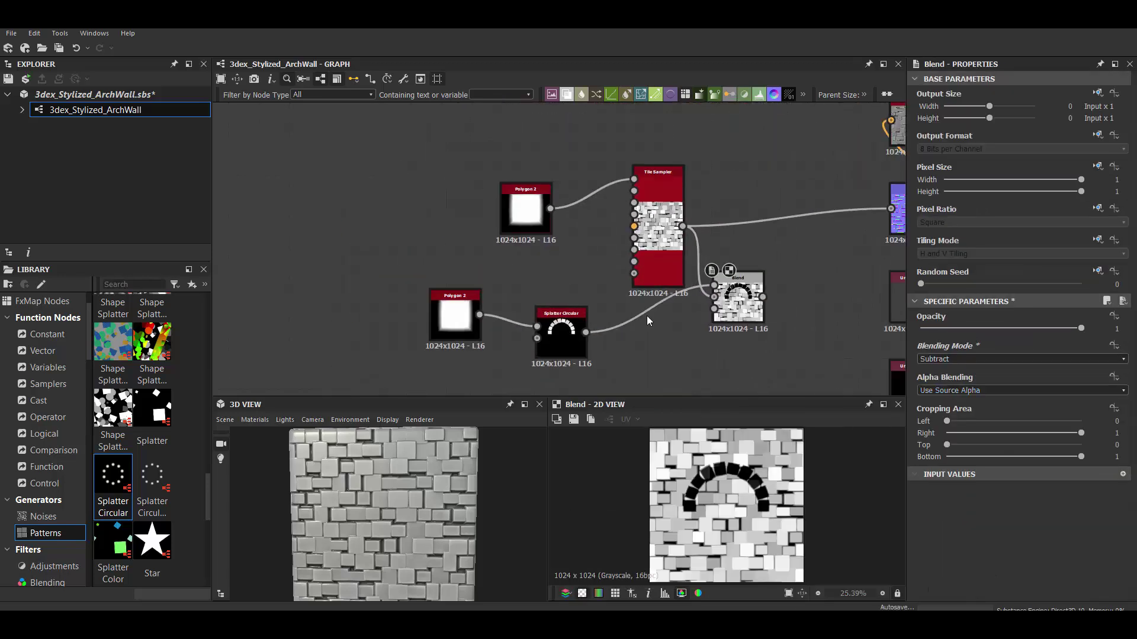
scroll(647, 321, "up", 1)
scroll(571, 324, "up", 1)
Add a Histogram Scan after the arch and a Height Blend after the blend.
key("space")
type("hist")
left_click(555, 291)
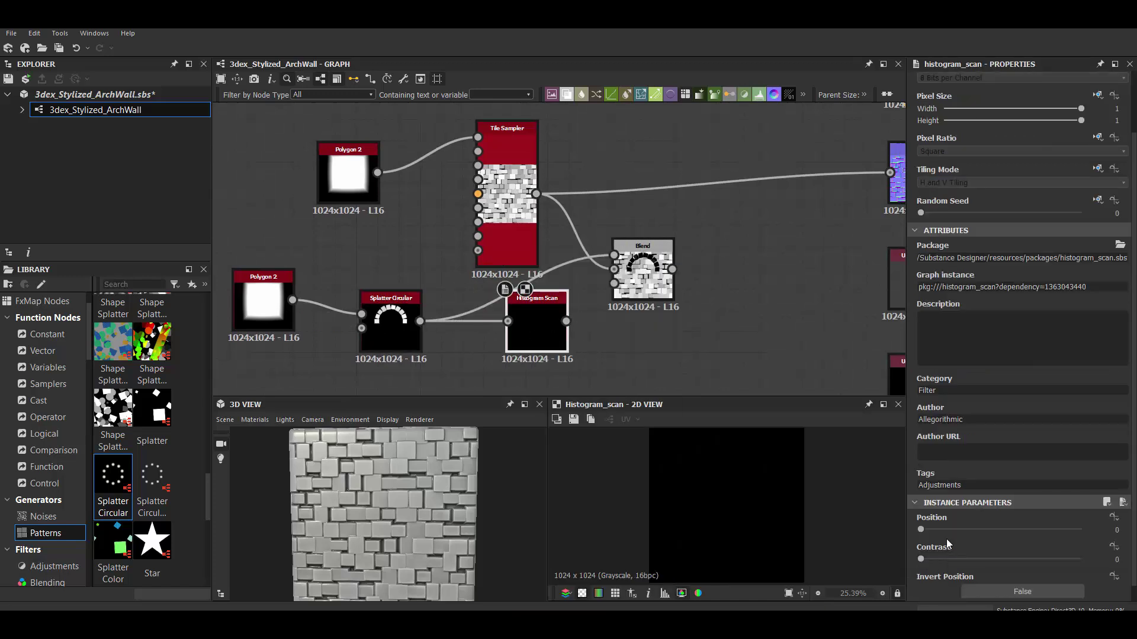
left_click(616, 272)
scroll(616, 272, "down", 1)
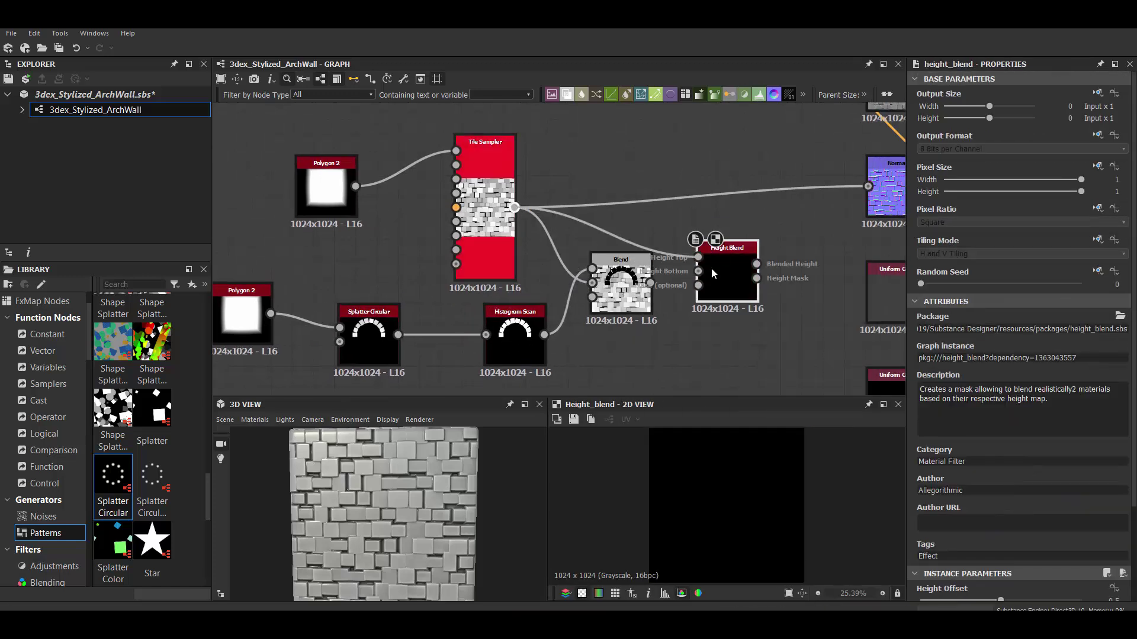
scroll(712, 267, "down", 1)
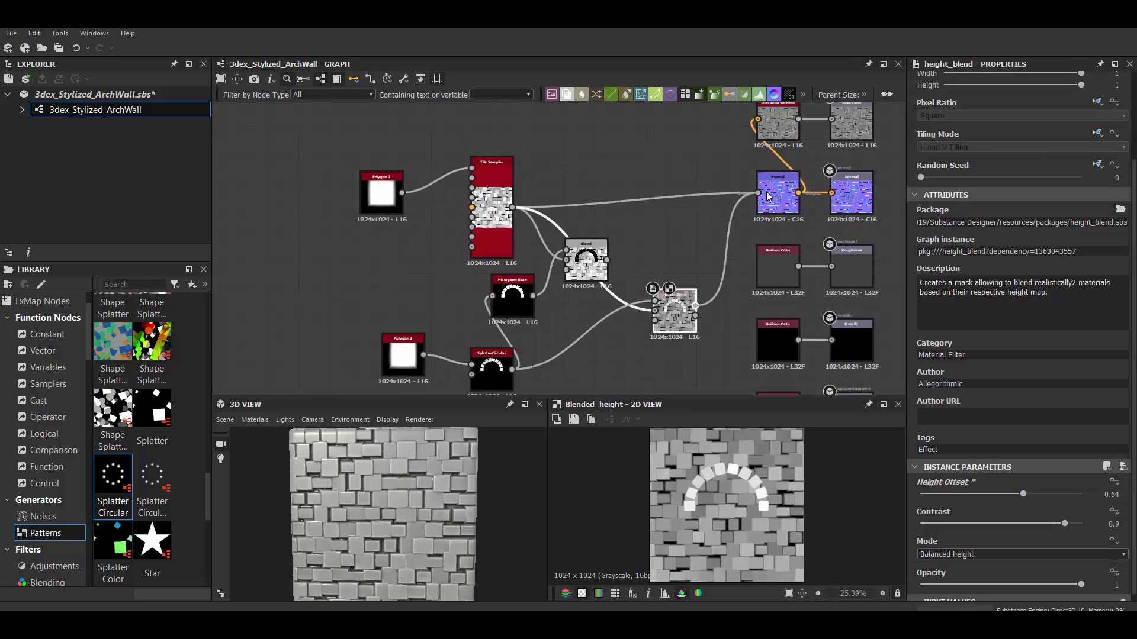
Add an HBAO ambient occlusion node and inspect the uniform colour input.
key("space")
type("hbao")
key("Return")
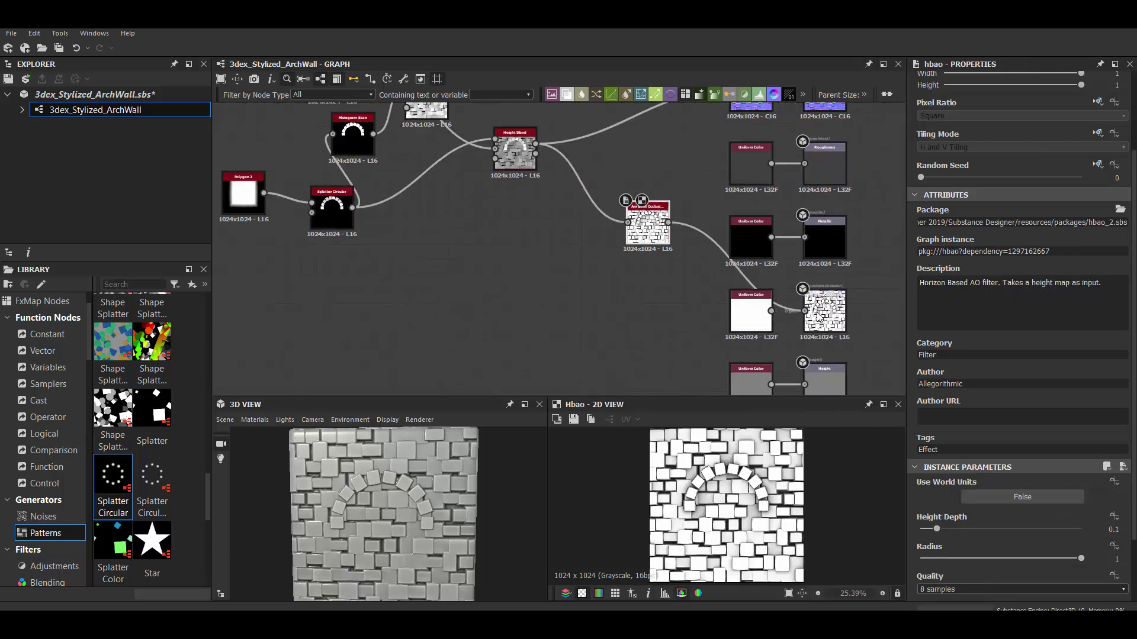
left_click(632, 326)
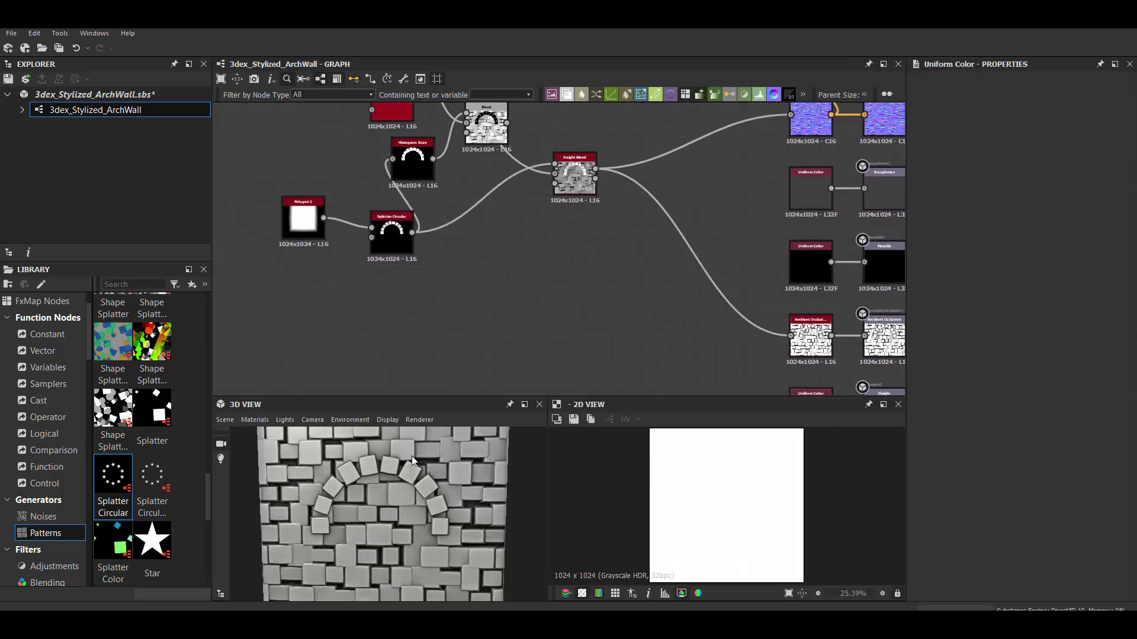
Insert a Transformation 2D node before the arch's polygon source.
scroll(988, 450, "down", 5)
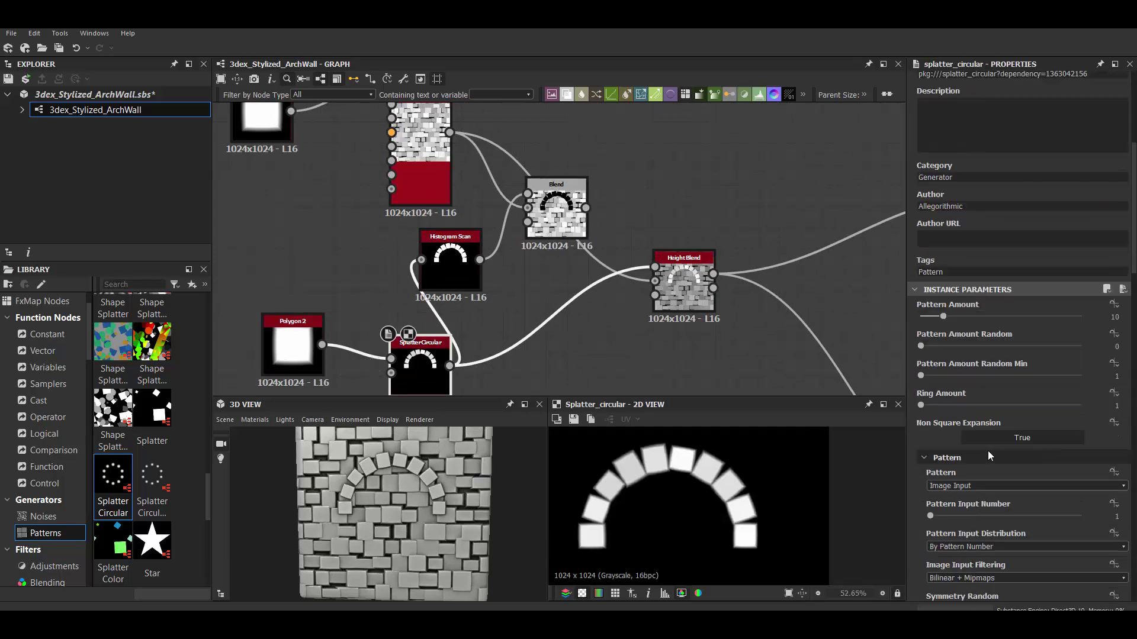
scroll(985, 452, "down", 5)
middle_click_drag(414, 266, 646, 183)
left_click_drag(521, 262, 380, 262)
key("space")
type("transform")
key("Return")
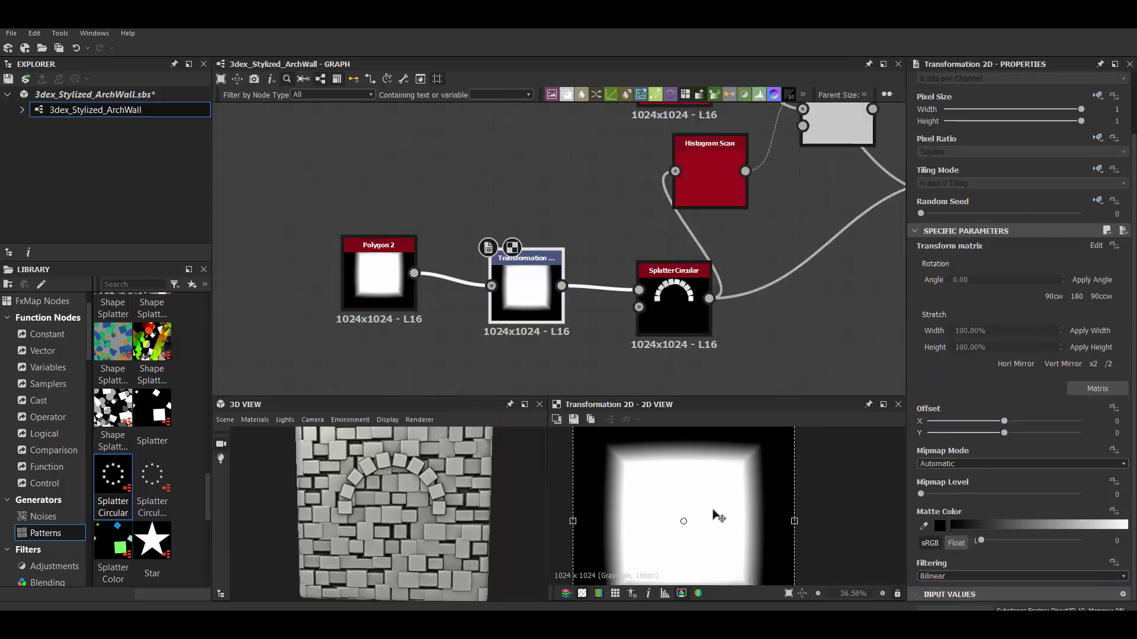
Try a vertical Skew Grayscale on Polygon 2, then replace it with a Transformation 2D.
key("space")
type("skew")
left_click(518, 200)
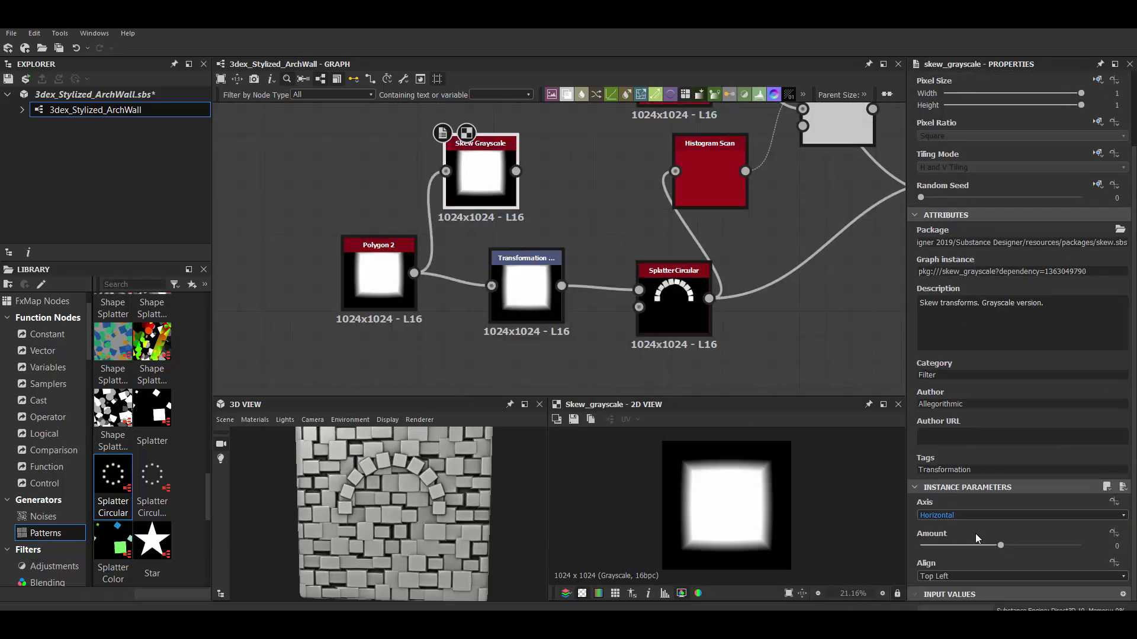
left_click(953, 533)
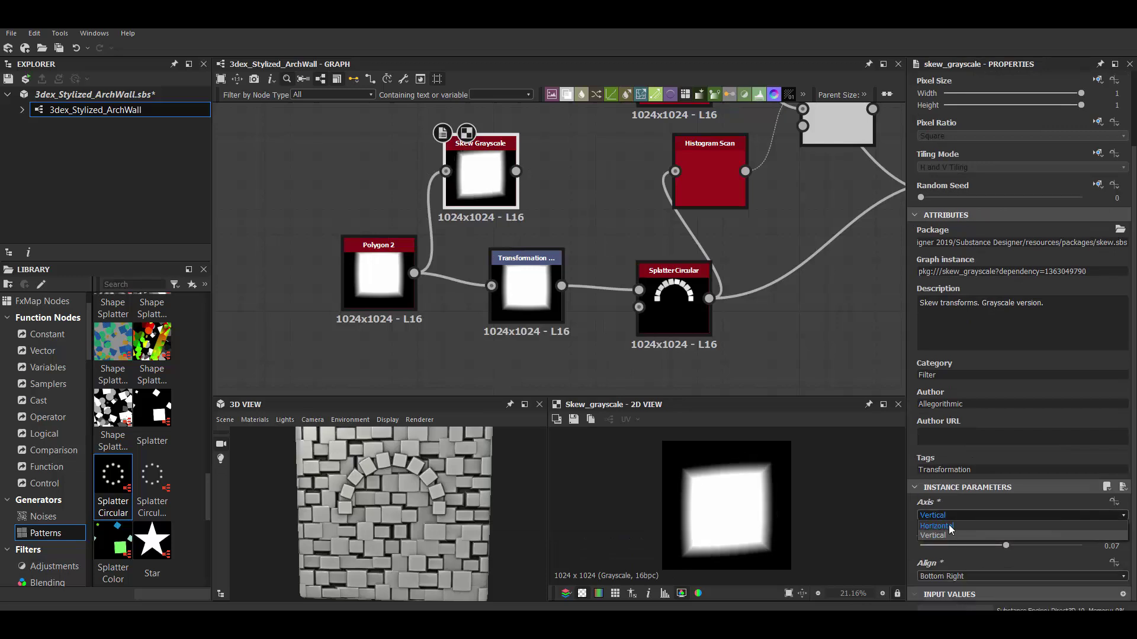
key("Delete")
key("space")
key("Return")
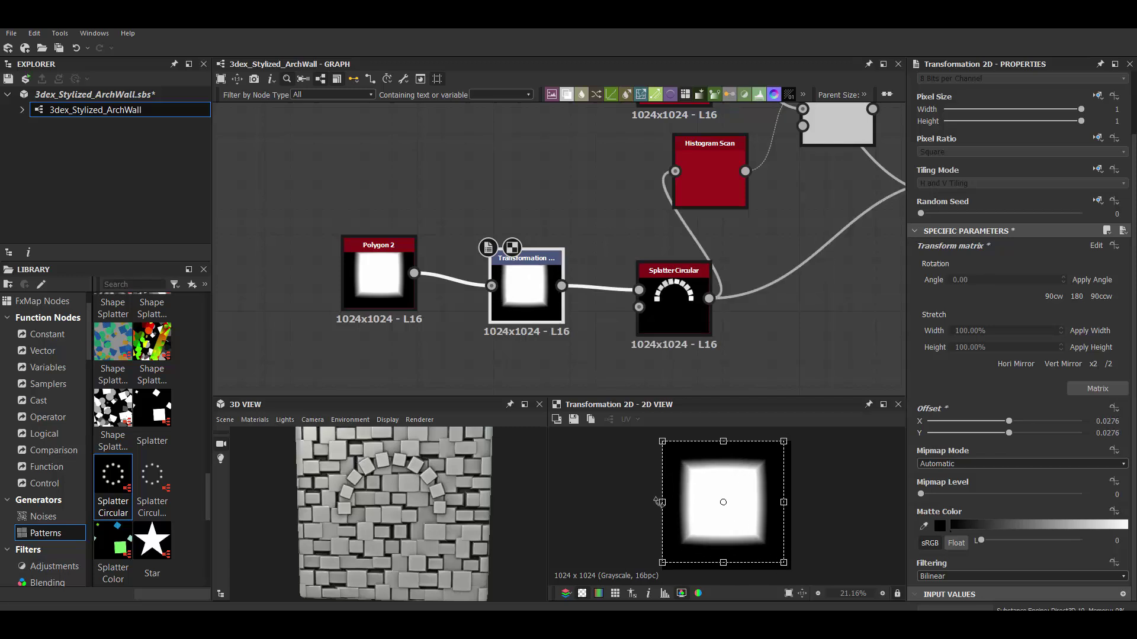
Insert a Trapezoid Transform from the library's transform filters before the arch.
left_click(51, 532)
mouse_move(152, 540)
left_mouse_down()
mouse_move(582, 195)
mouse_move(531, 196)
left_mouse_up()
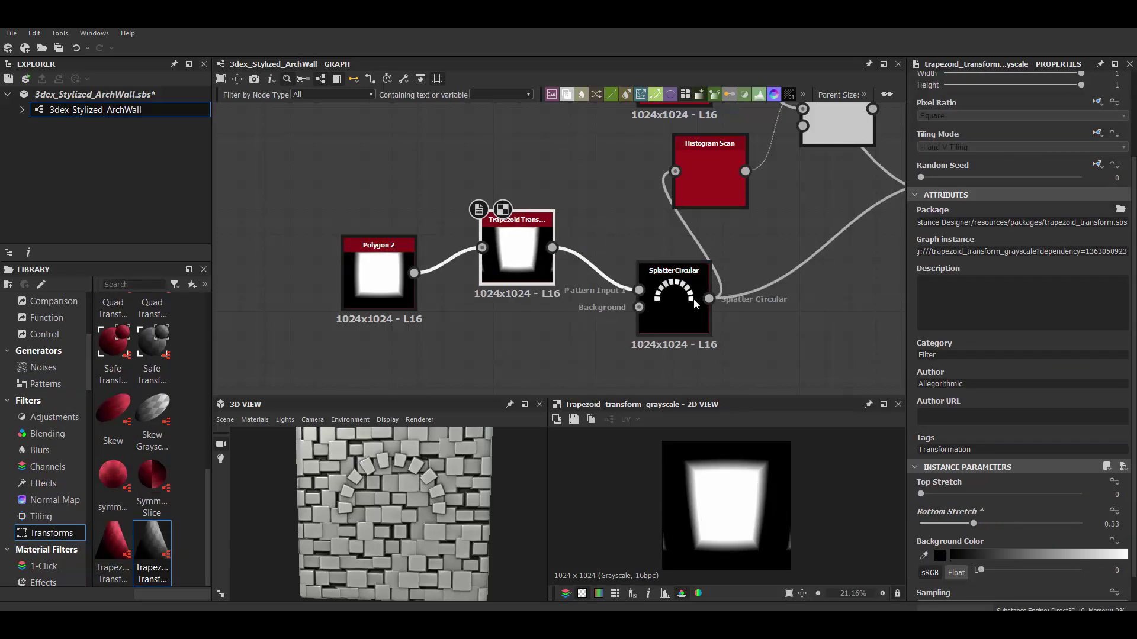
left_click_drag(695, 304, 706, 304)
left_click(517, 252)
scroll(1046, 364, "up", 1)
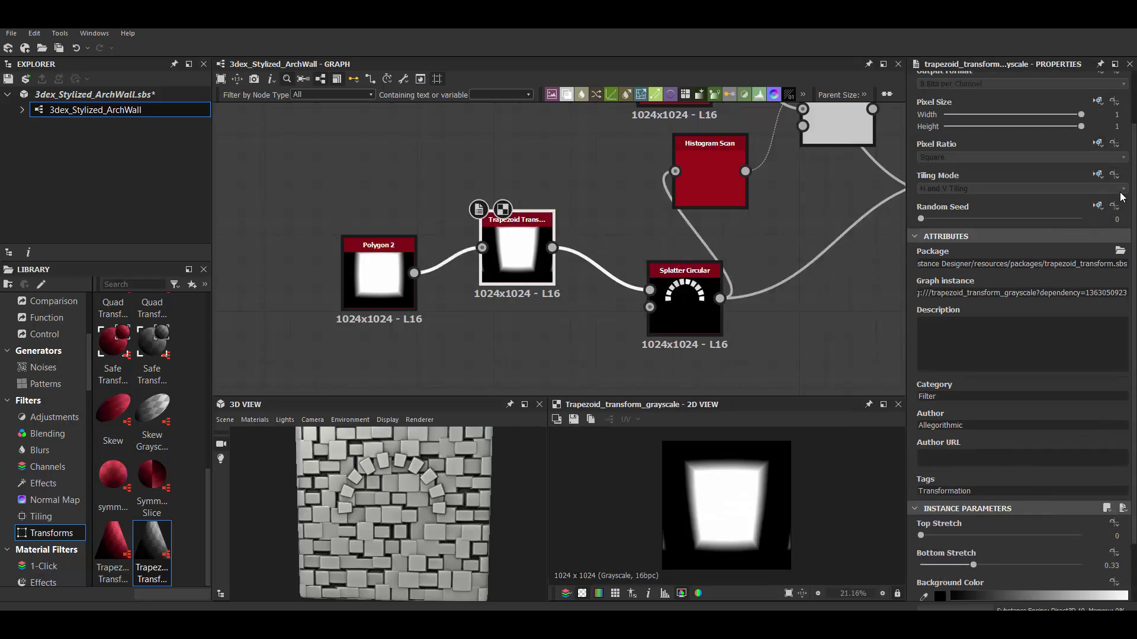
Enlarge the Splatter Circular arch blocks to a scale of about 1.6.
left_click(684, 284)
scroll(781, 513, "up", 3)
scroll(962, 492, "down", 5)
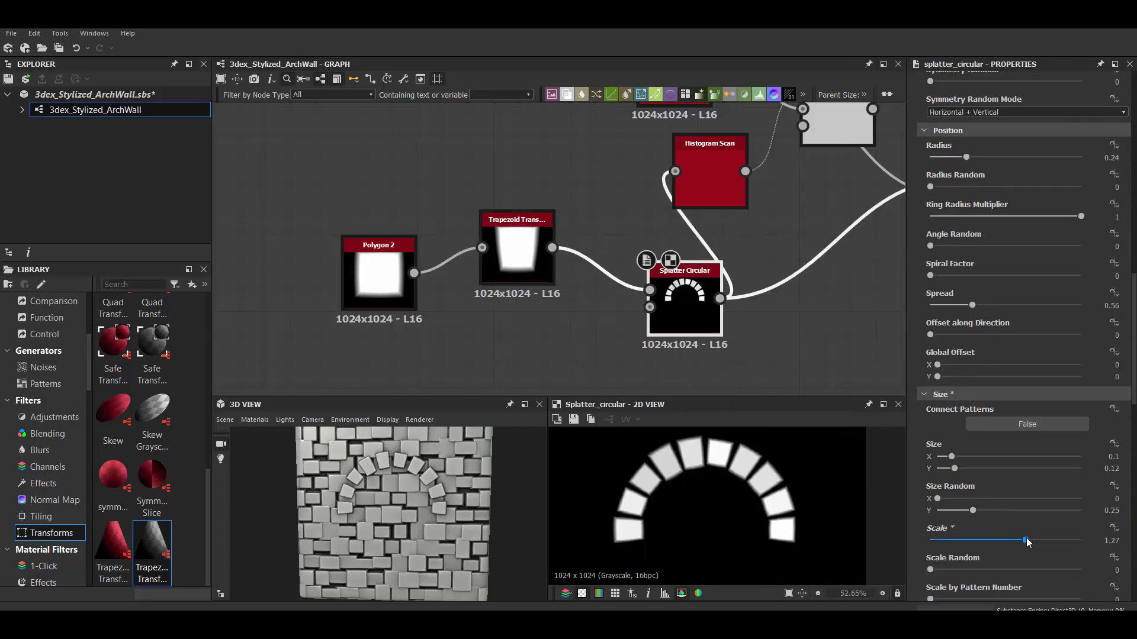
scroll(704, 503, "up", 1)
left_click(516, 252)
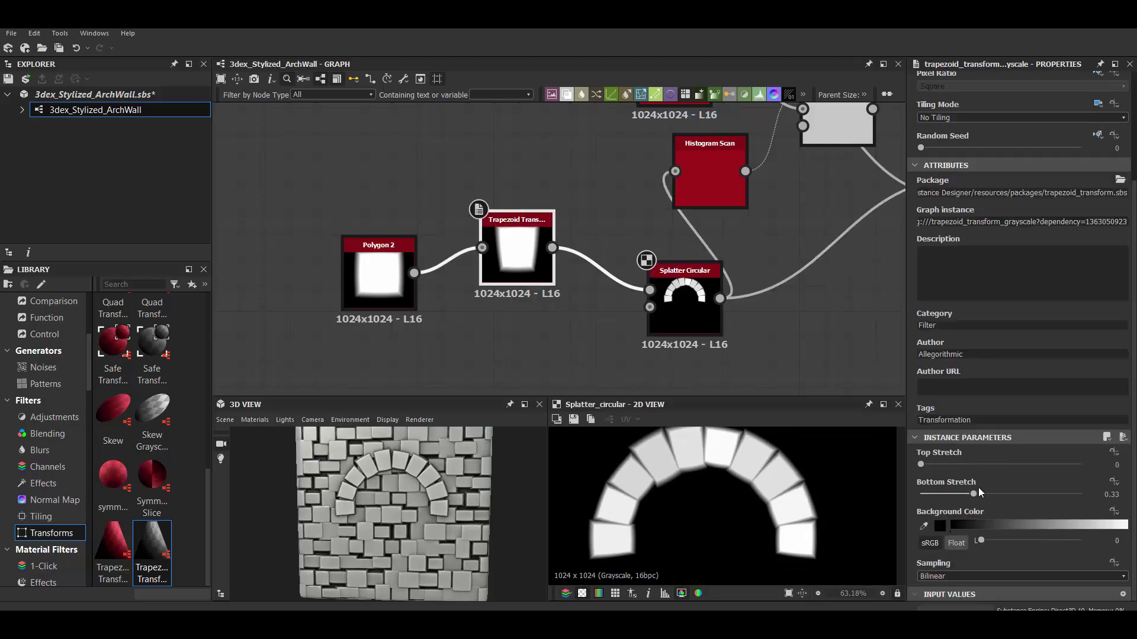
left_click(688, 291)
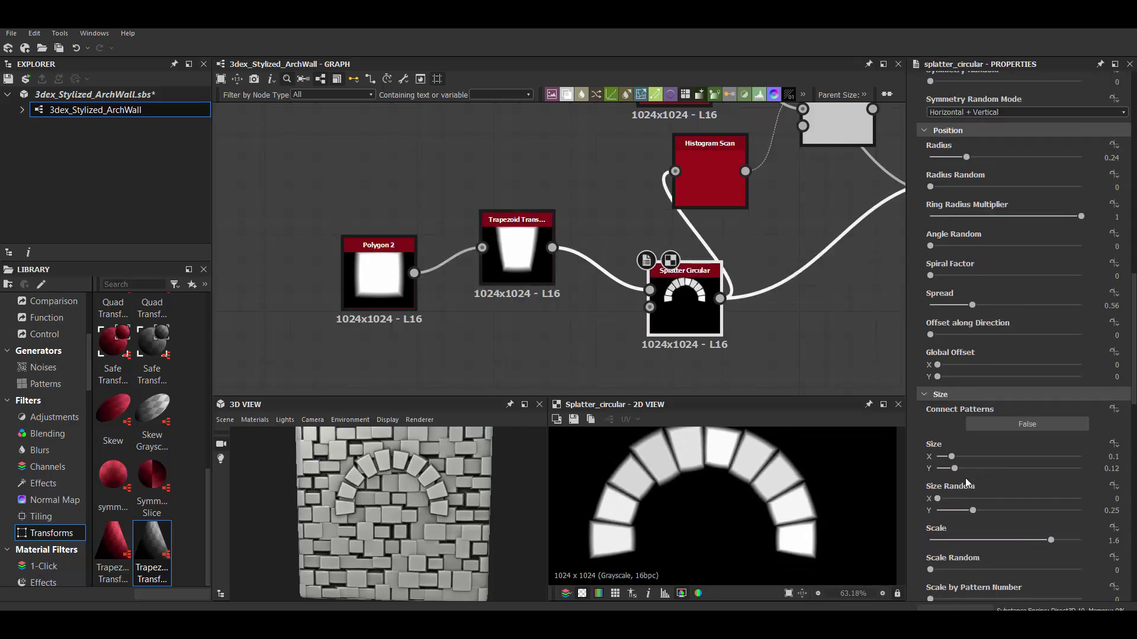
left_click_drag(966, 468, 1069, 469)
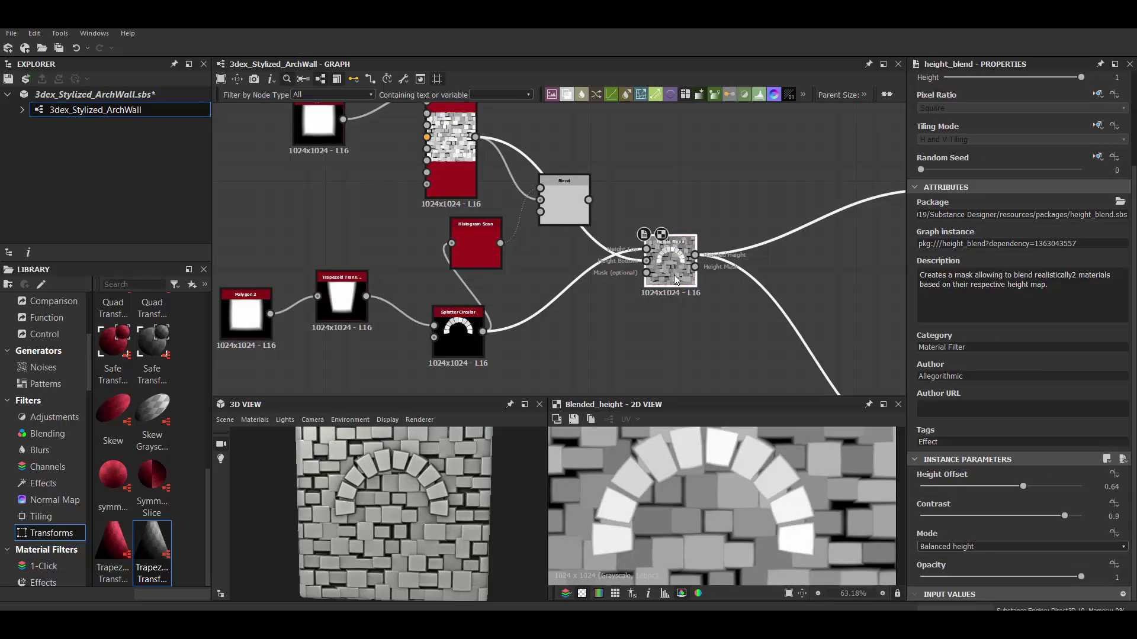
Set the Height Blend offset to 0.55 and the new Blend to Max (Lighten).
left_click_drag(1006, 485, 1049, 485)
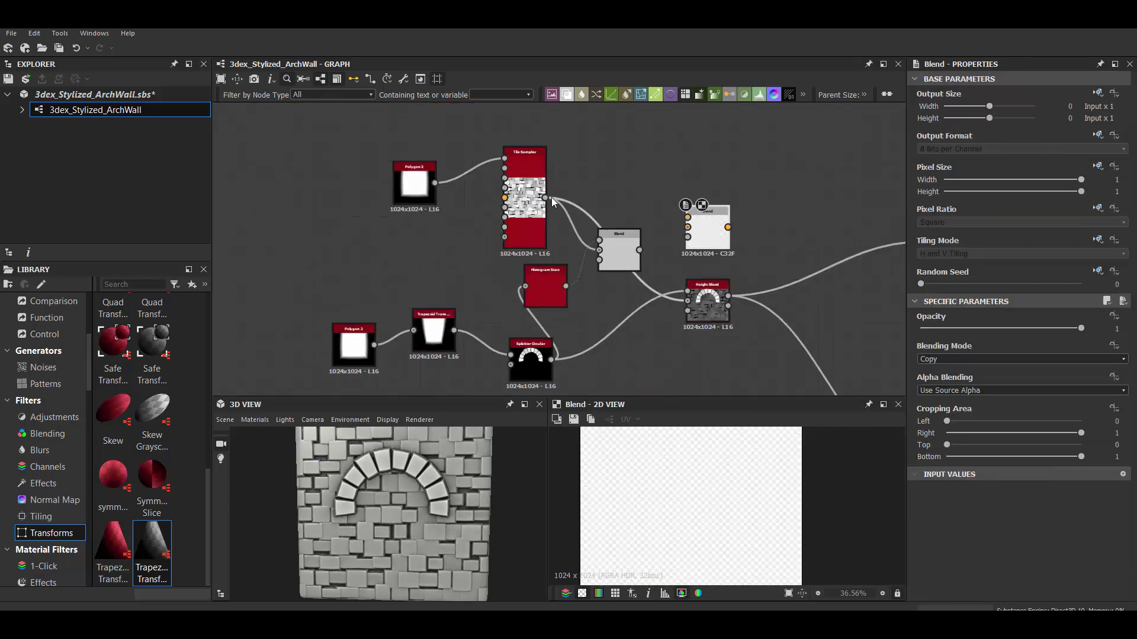
left_click(707, 318)
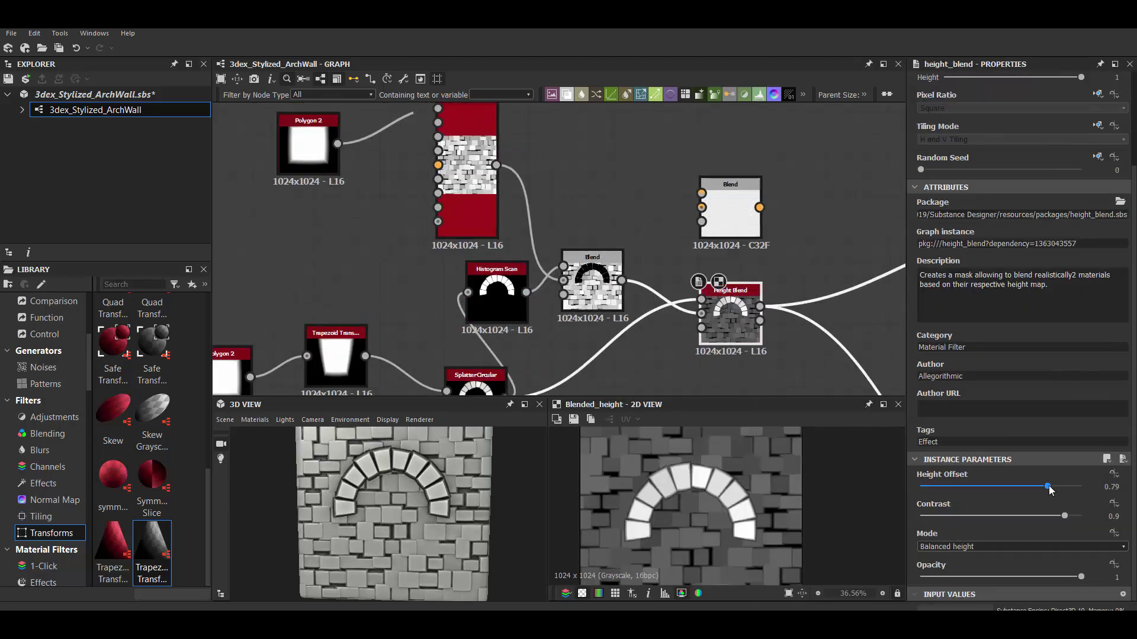
left_click_drag(1049, 486, 1009, 485)
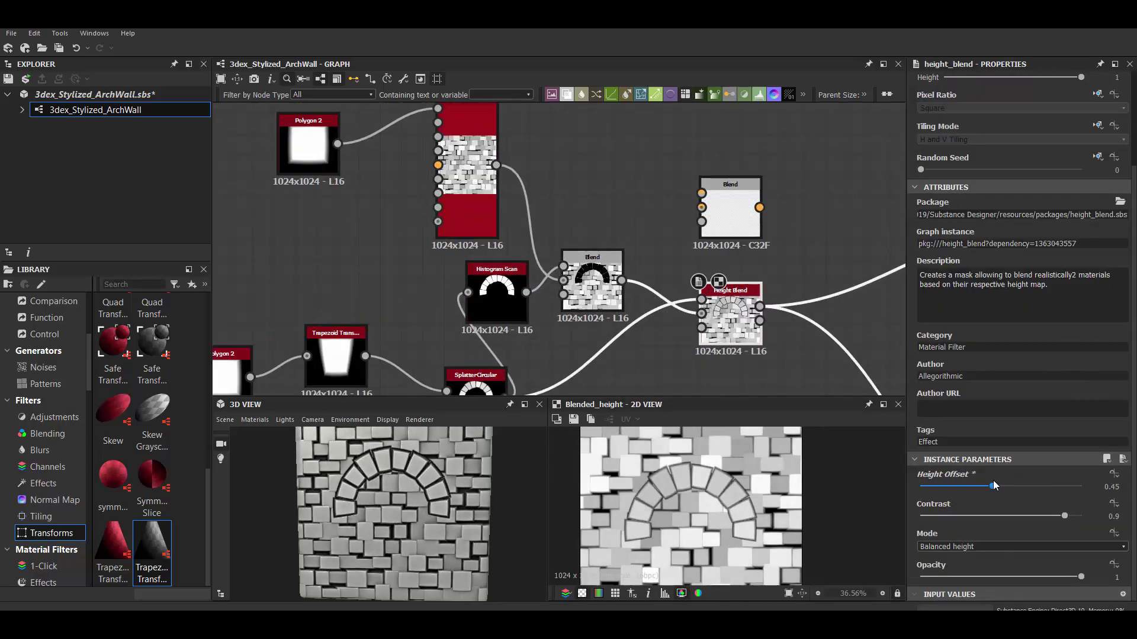
left_click(733, 202)
left_click(1021, 359)
left_click(942, 375)
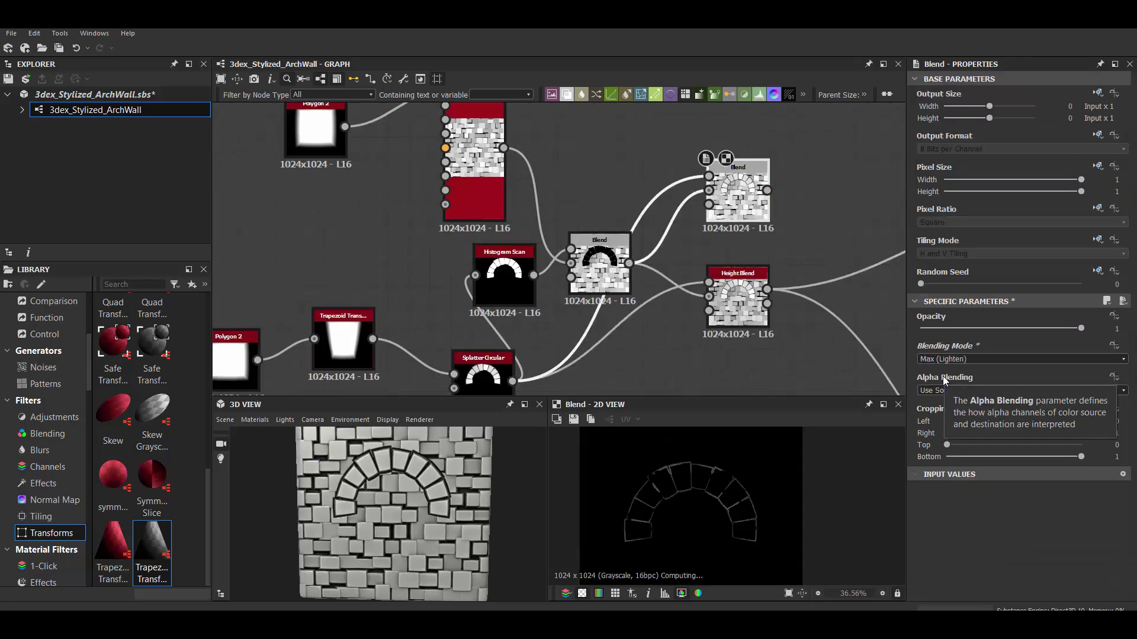
Move the Histogram Scan position to 0.49 and preview the Height Blend output.
left_click(504, 278)
left_click_drag(921, 512, 988, 513)
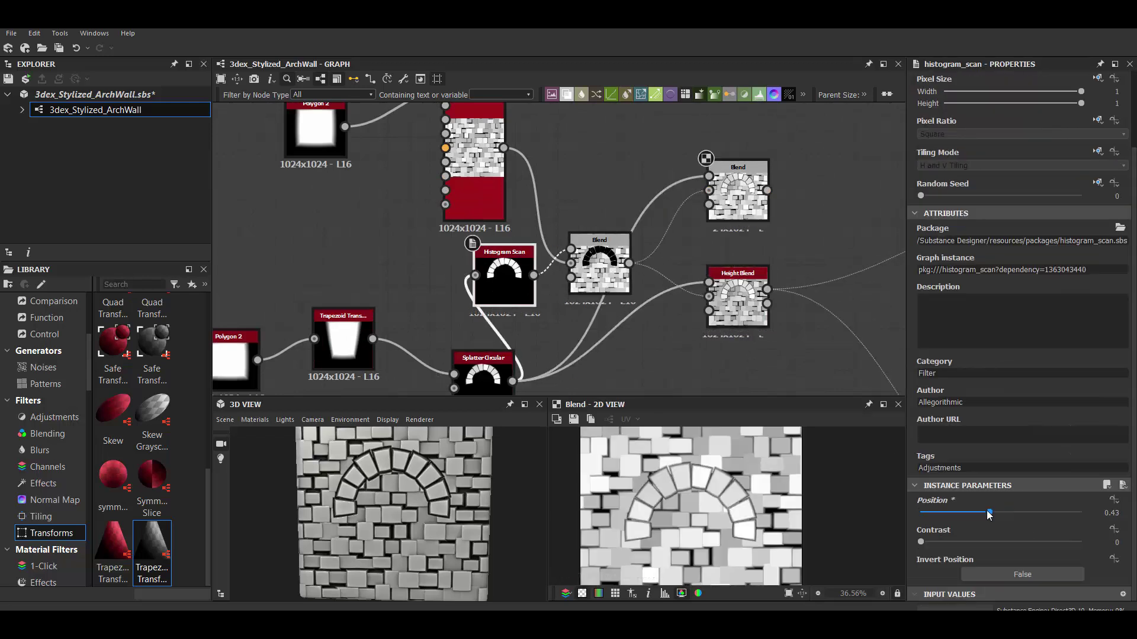
double_click(500, 288)
scroll(500, 289, "up", 2)
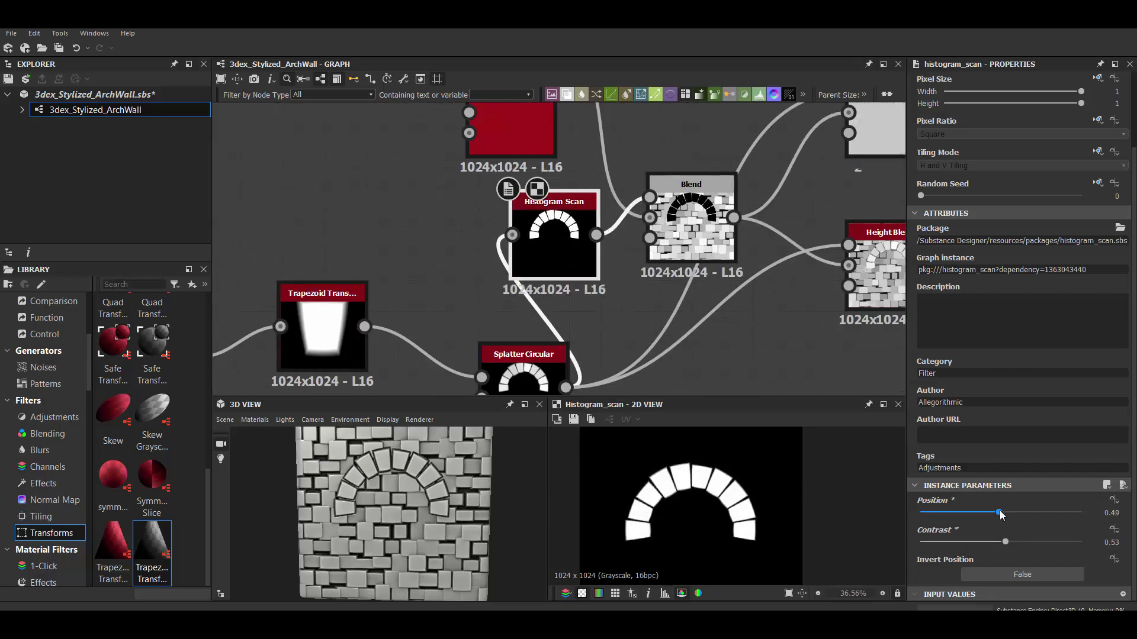
scroll(711, 266, "down", 1)
double_click(846, 256)
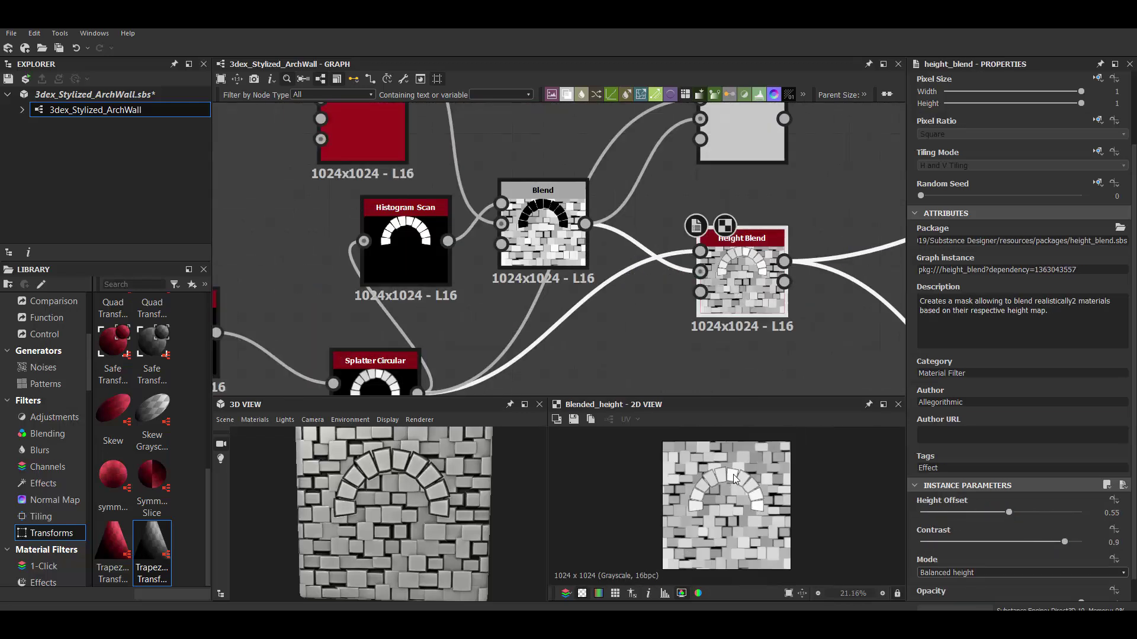
Connect the Height Blend result to the material's height output.
left_click_drag(429, 481, 379, 450)
scroll(562, 190, "down", 3)
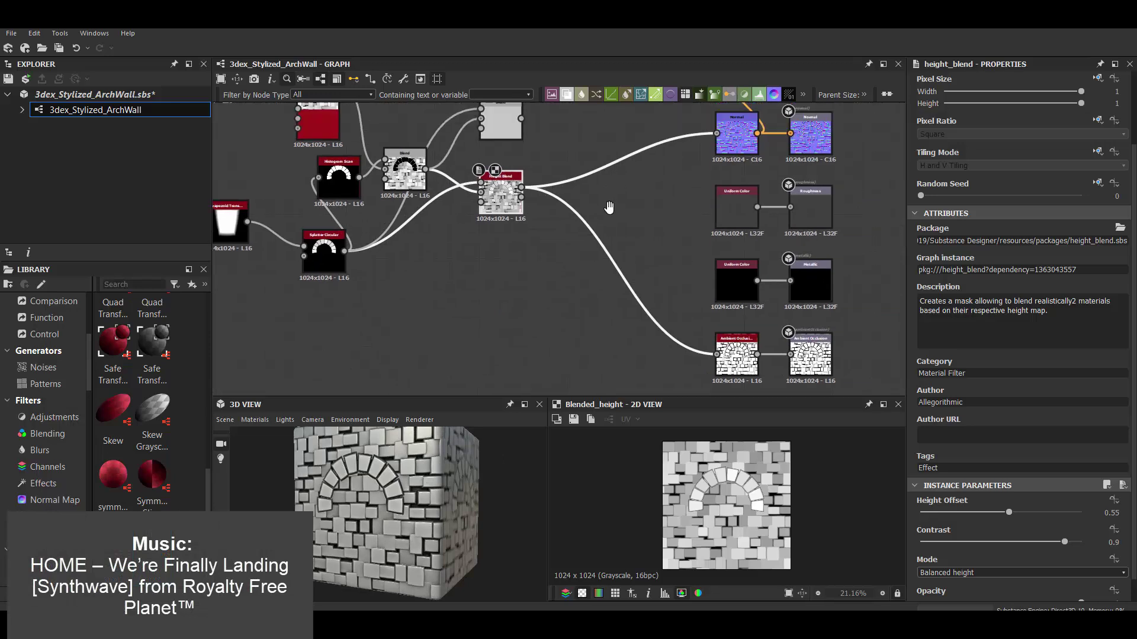
middle_click_drag(561, 185, 561, 125)
left_click_drag(556, 122, 780, 322)
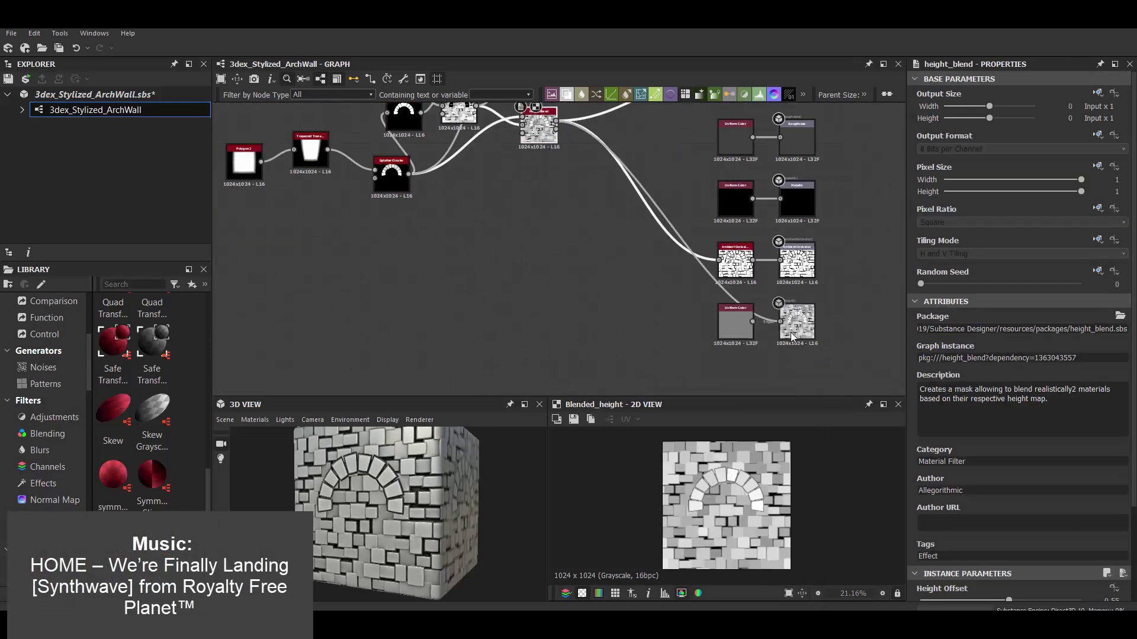
Raise the 3D preview material's Tessellation Factor to 16 and view the arch.
left_click(255, 420)
left_click(478, 454)
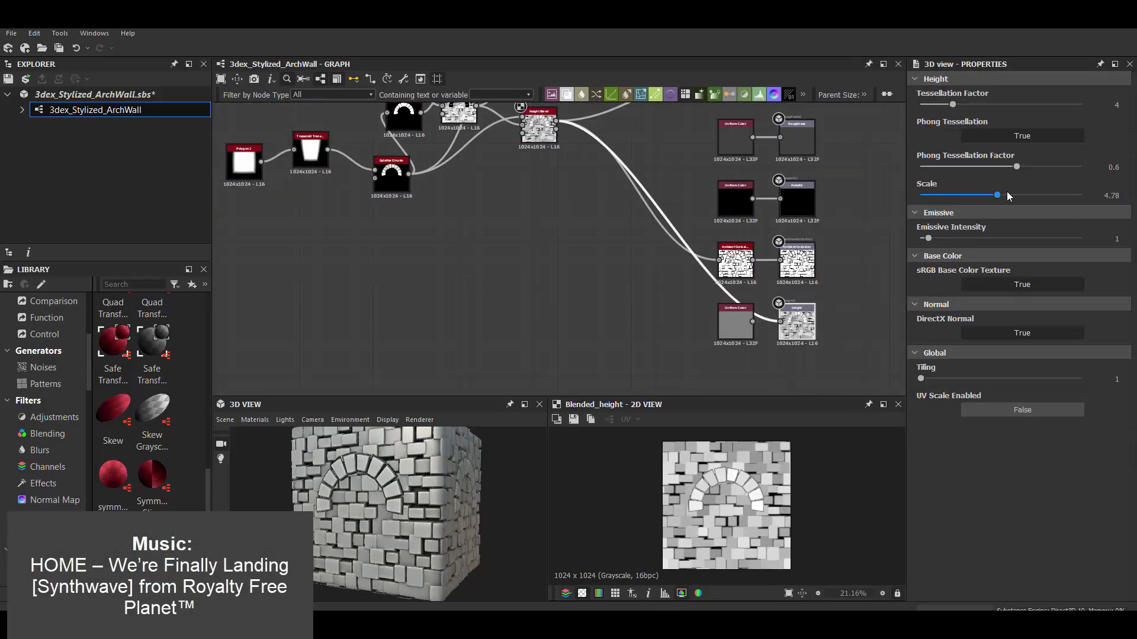
left_click_drag(1104, 116, 1079, 229)
mouse_move(510, 432)
left_mouse_down()
mouse_move(428, 479)
mouse_move(456, 493)
mouse_move(446, 475)
left_mouse_up()
scroll(562, 261, "down", 2)
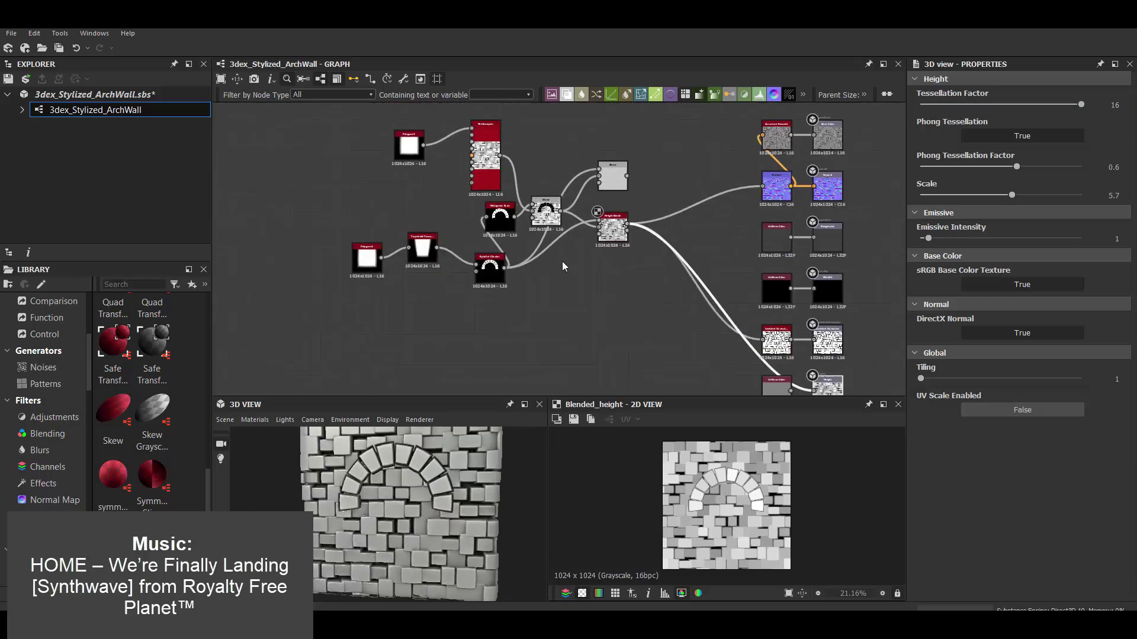
scroll(551, 278, "up", 2)
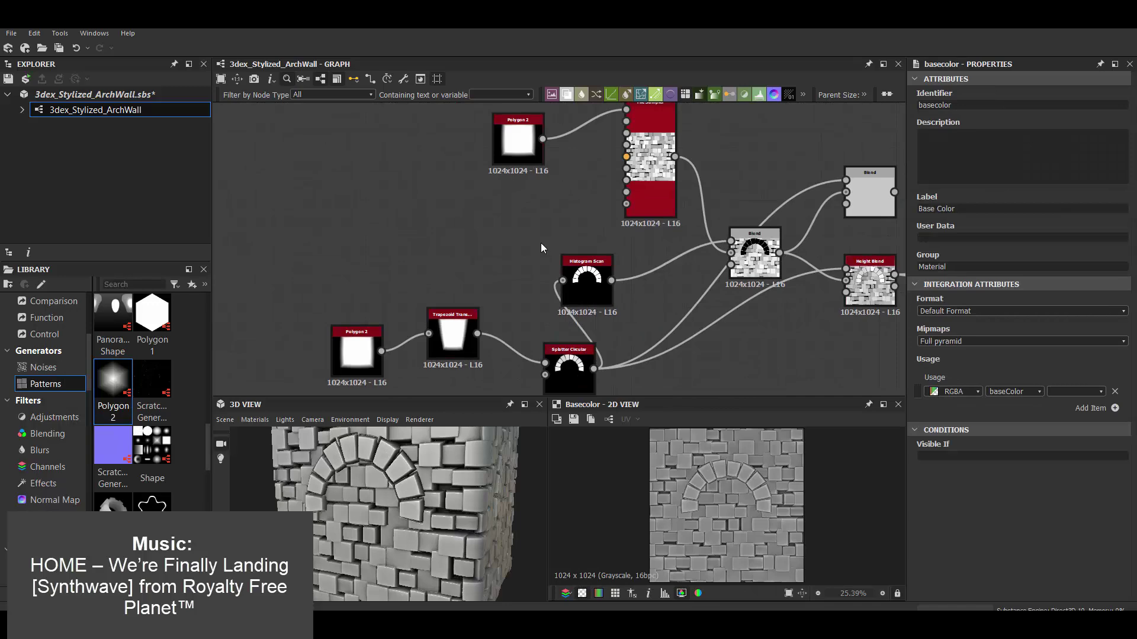
Feed the inverted arch into the Tile Sampler's mask input and raise its mask threshold.
double_click(528, 238)
left_click(591, 273)
left_click_drag(559, 227, 626, 181)
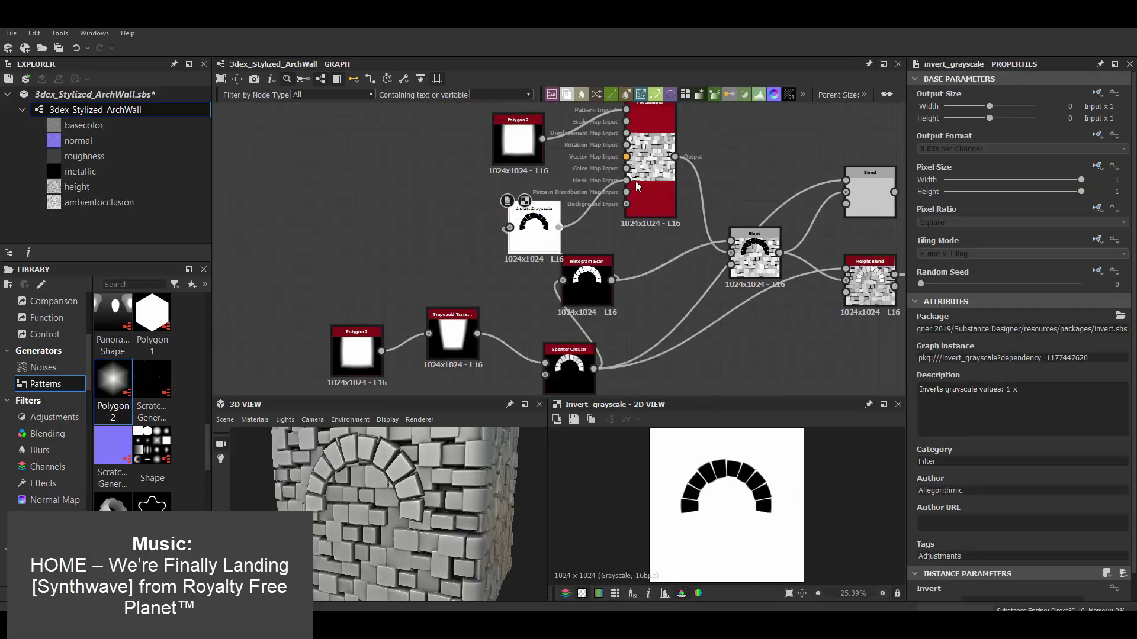
left_click(650, 195)
scroll(1018, 296, "down", 5)
left_click_drag(1006, 244, 1018, 247)
scroll(679, 223, "up", 2)
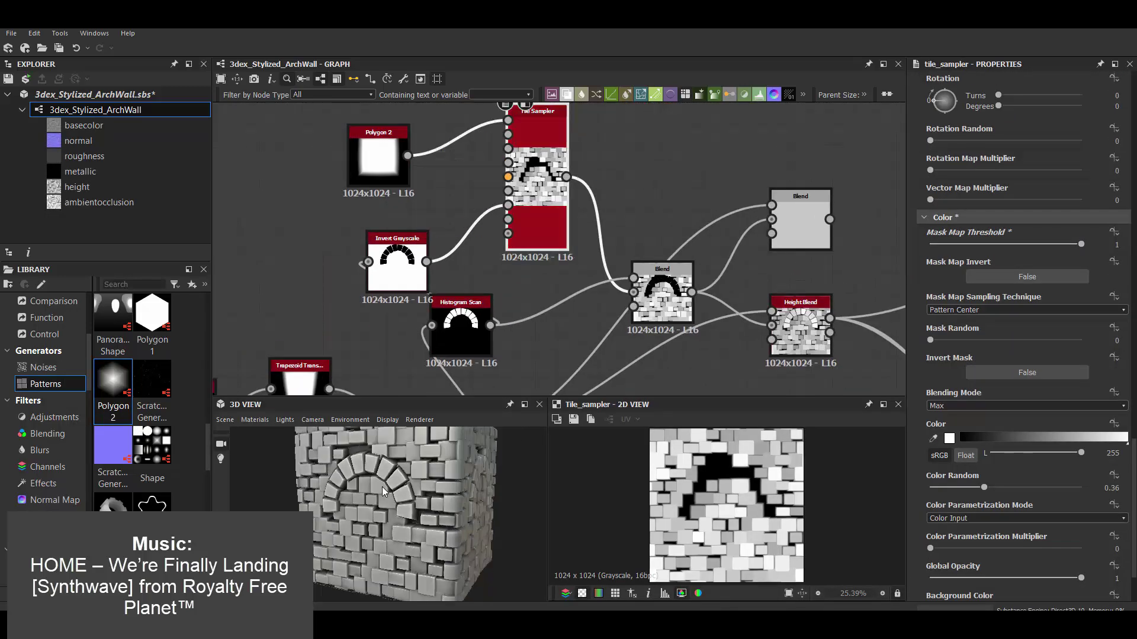
left_click_drag(382, 486, 414, 485)
Set the Histogram Scan position to 1 and the middle Blend opacity to 0.1.
left_click(501, 316)
left_click(1042, 512)
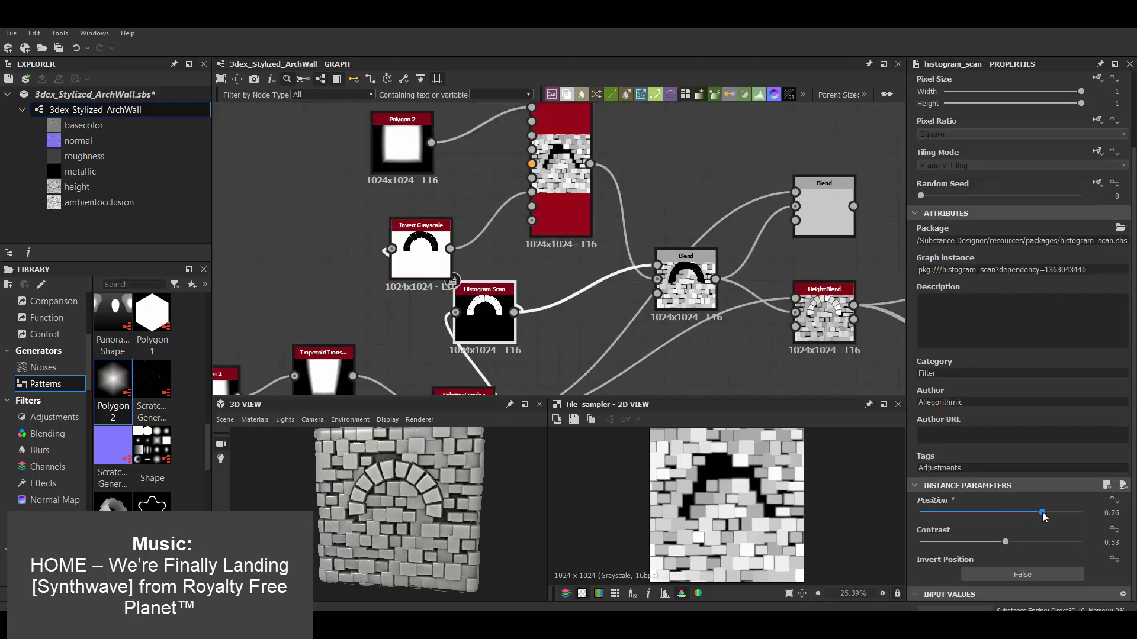
middle_click_drag(630, 250, 603, 236)
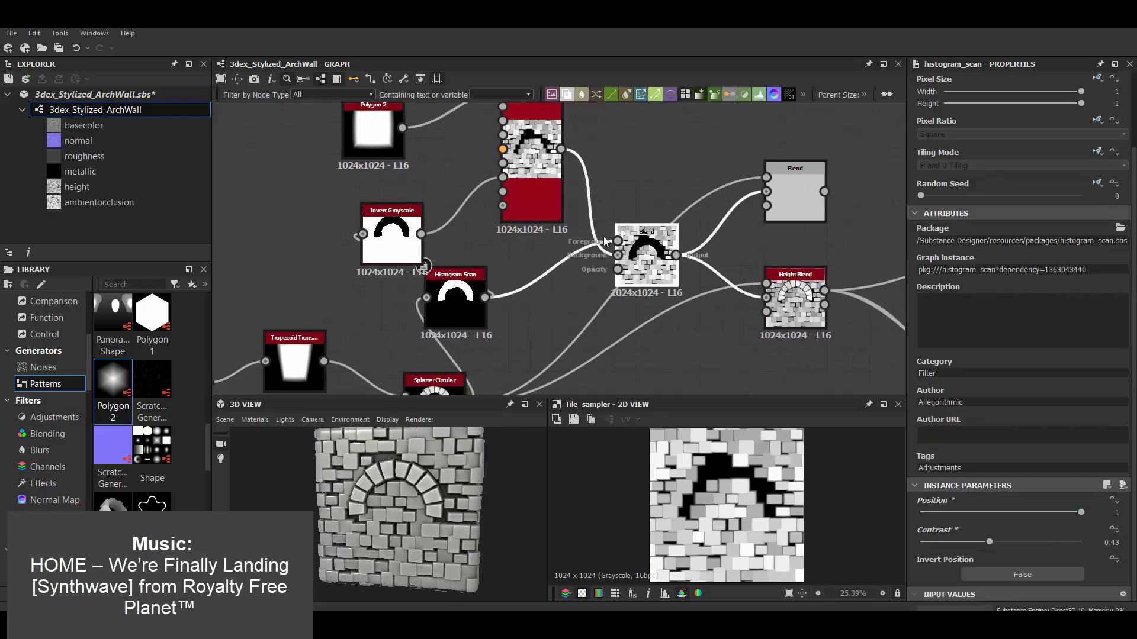
left_click(542, 189)
left_click_drag(664, 267, 655, 257)
middle_click_drag(655, 257, 655, 232)
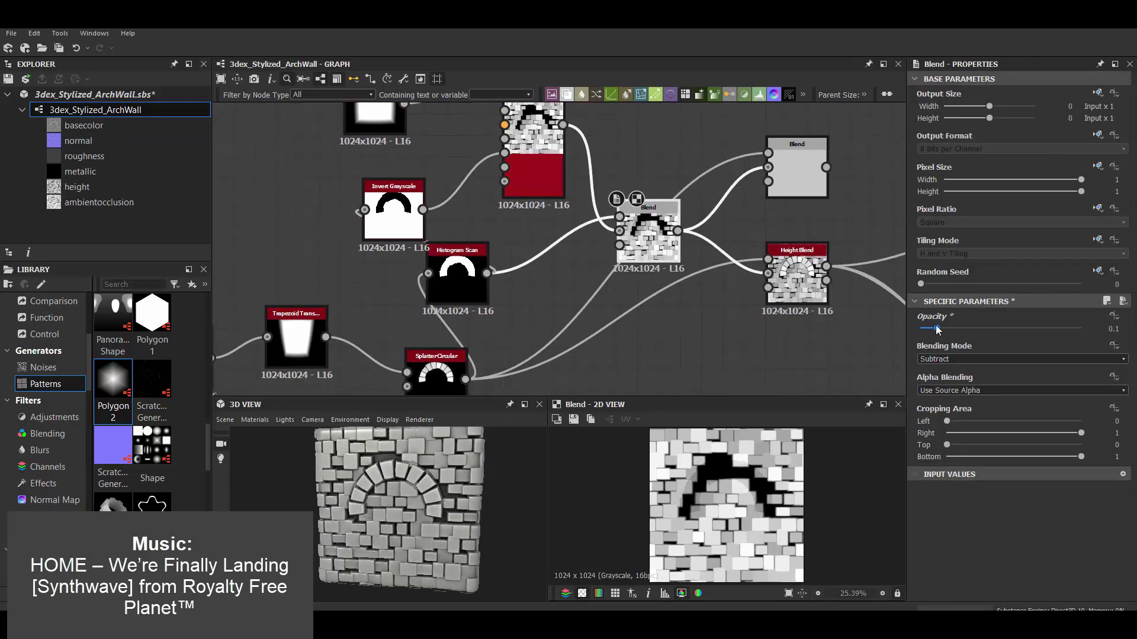
scroll(707, 249, "down", 4)
Add a 32-sided Polygon 2 circle and a 4-sided square copy, each into a Transformation 2D.
left_click_drag(113, 385, 623, 343)
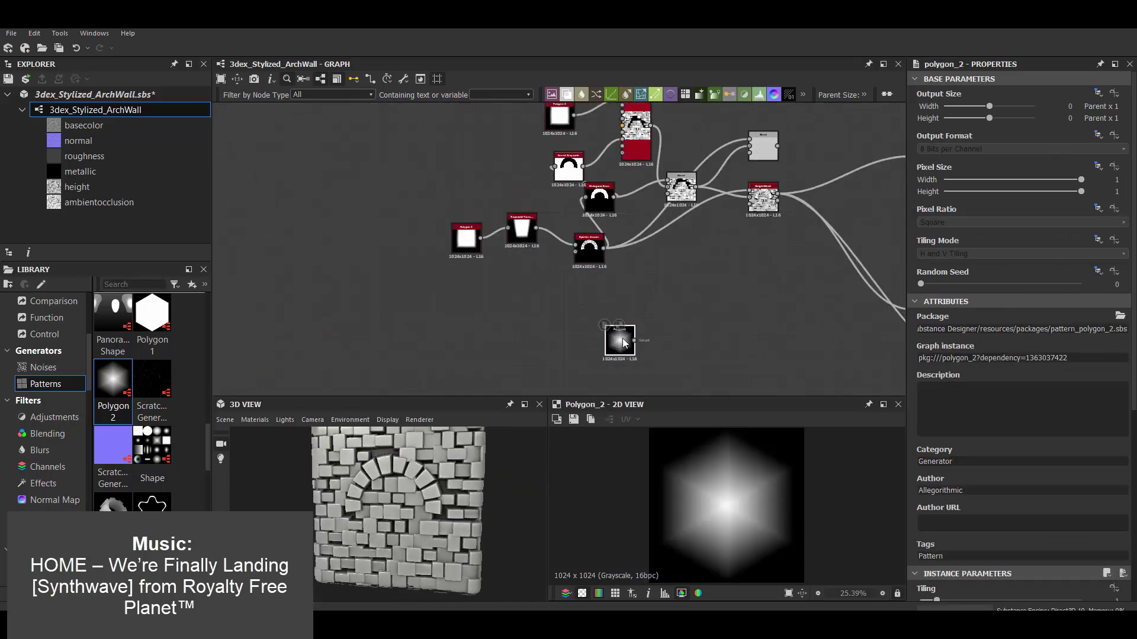
scroll(984, 522, "down", 5)
scroll(665, 320, "up", 2)
key("ctrl+d")
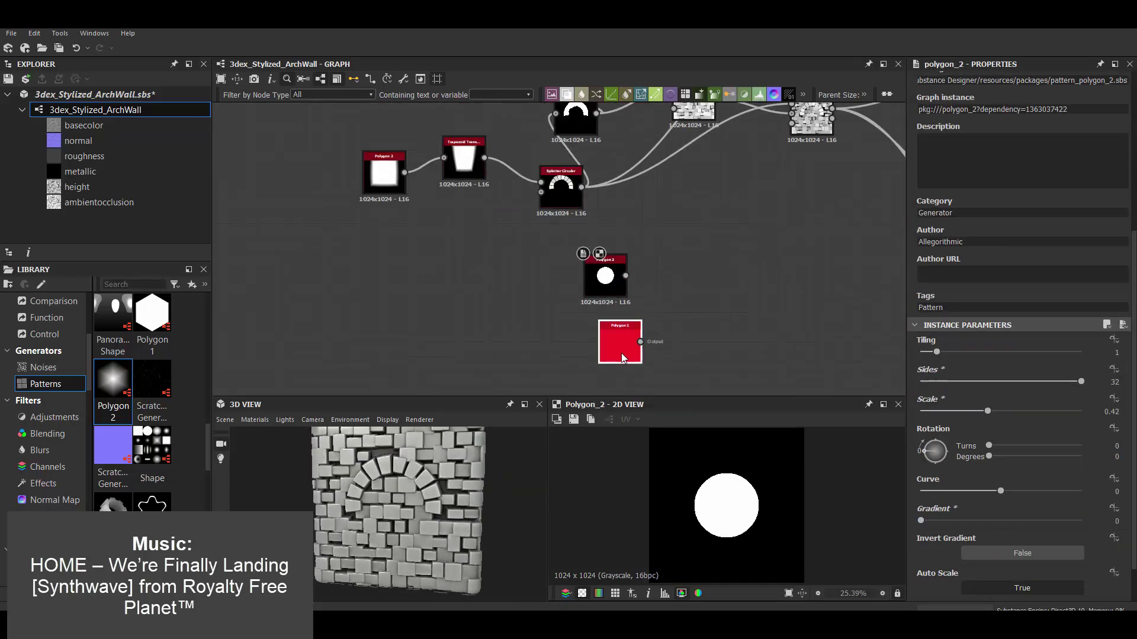
key("space")
left_click(734, 551)
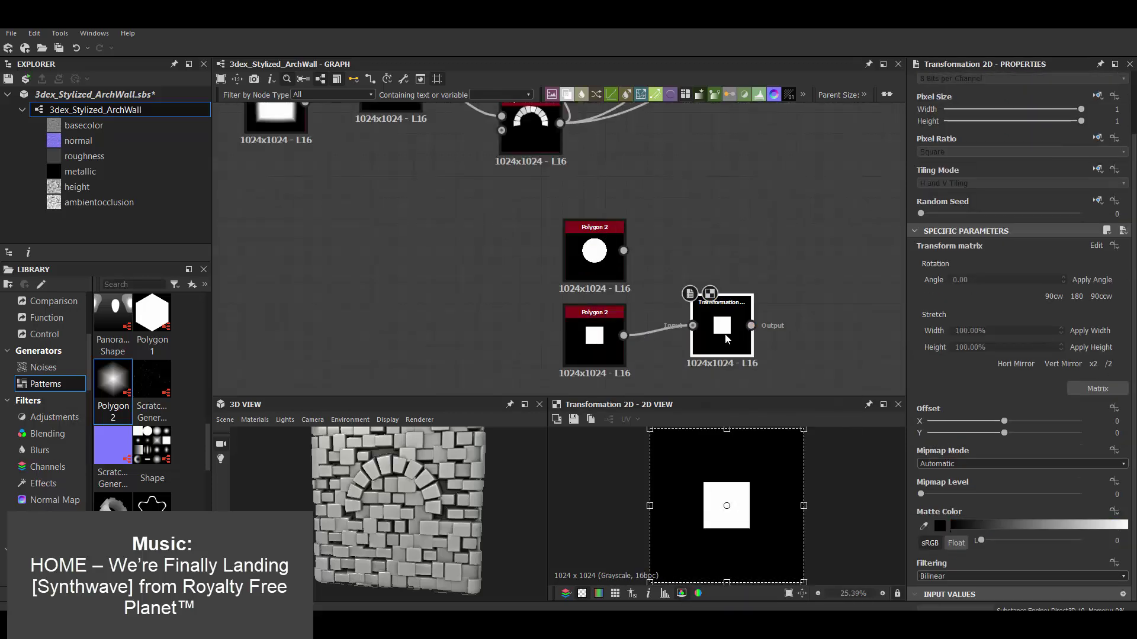
left_click_drag(624, 250, 592, 269)
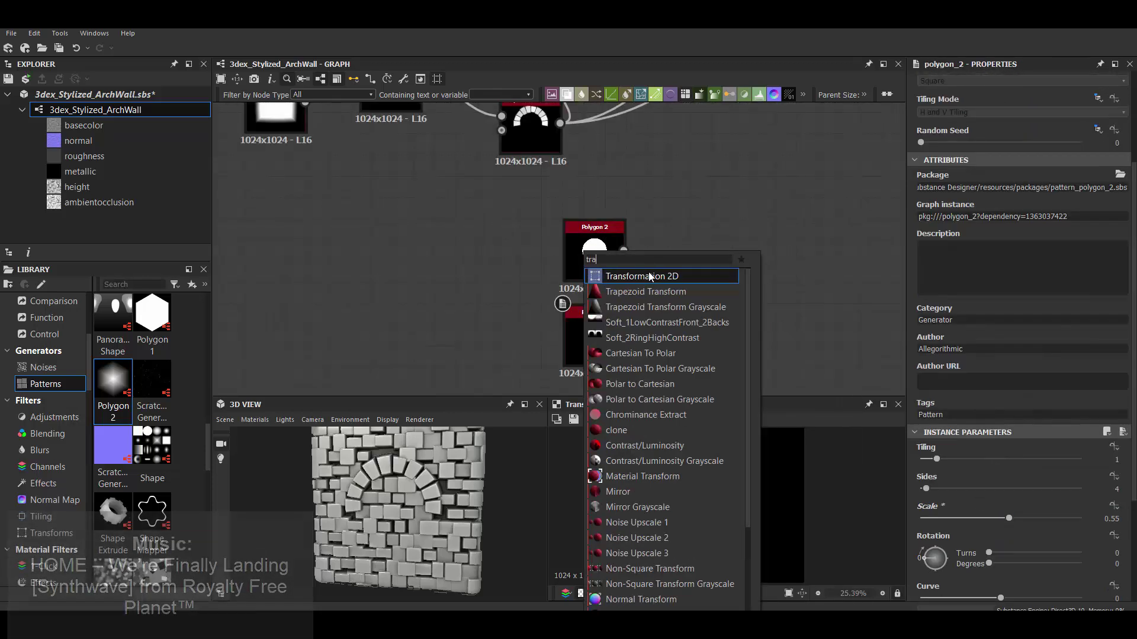
left_click(649, 272)
Blend the circle and square transforms together using Add blending mode.
left_click_drag(667, 231, 702, 266)
left_click(723, 272)
left_click(1007, 359)
left_click(949, 379)
scroll(633, 234, "up", 2)
Match the square's width to the circle, shift it down via Offset Y, and add another Blend.
left_click(634, 235)
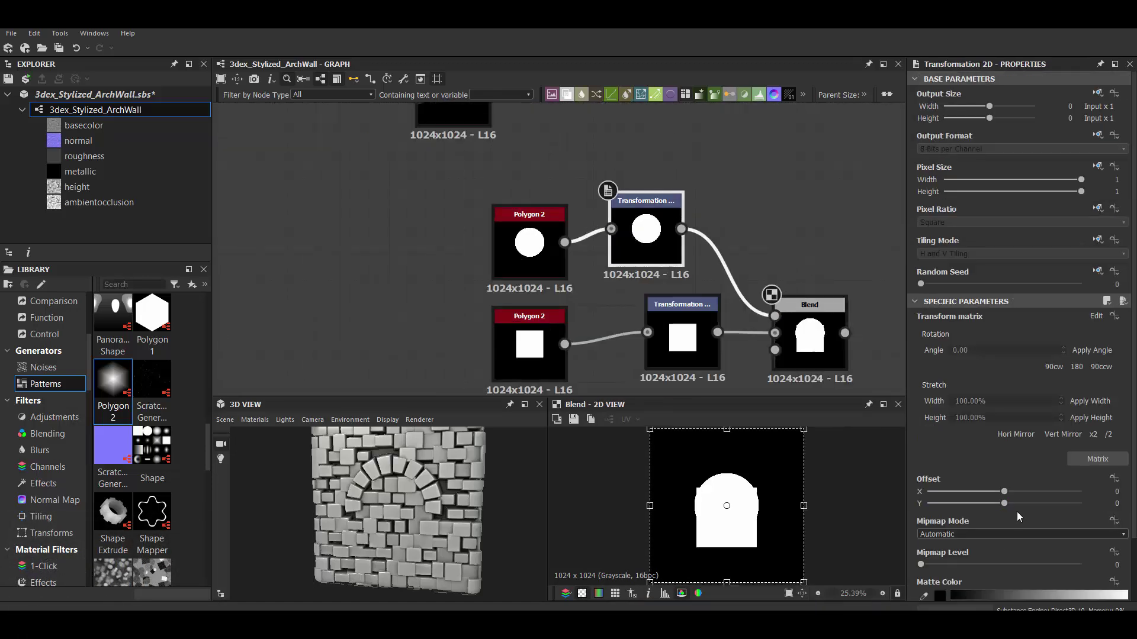
left_click_drag(1015, 553, 1016, 553)
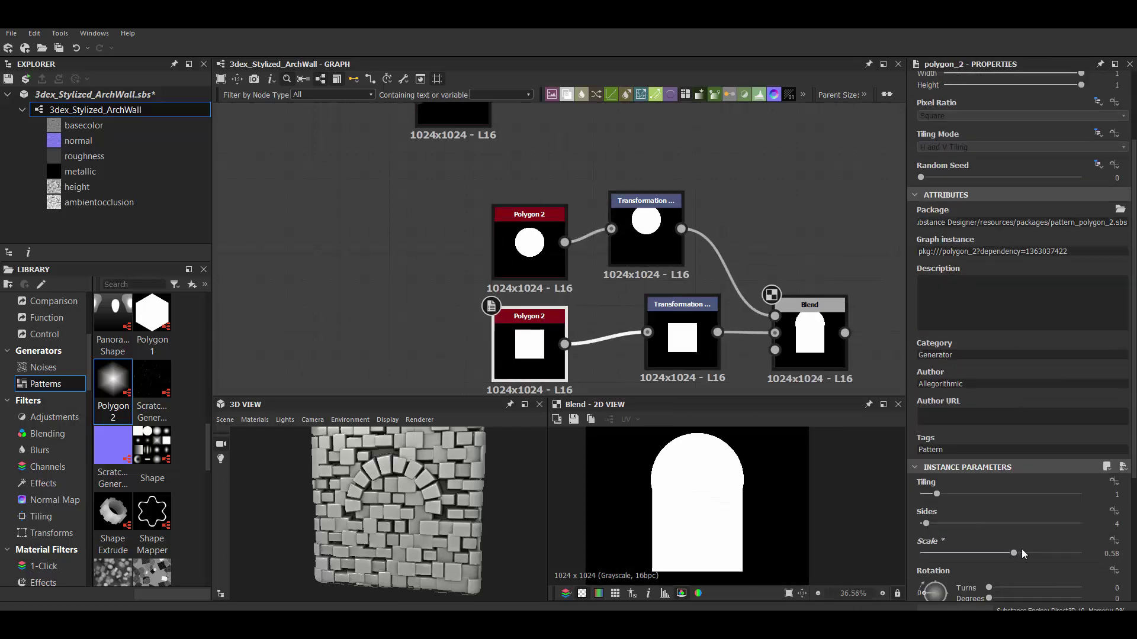
middle_click_drag(751, 253, 678, 230)
left_click(609, 317)
mouse_move(1004, 433)
left_mouse_down()
mouse_move(991, 435)
mouse_move(1014, 431)
left_mouse_up()
scroll(592, 249, "down", 3)
mouse_move(592, 249)
middle_mouse_down()
mouse_move(665, 265)
mouse_move(669, 246)
middle_mouse_up()
left_click_drag(651, 320, 711, 320)
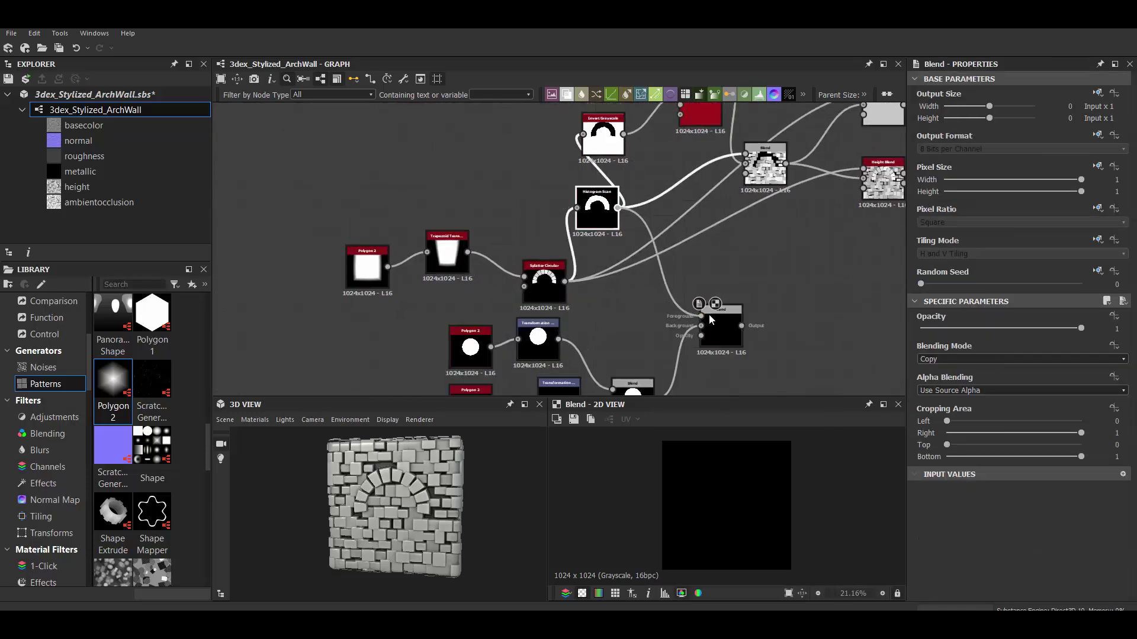
Change the upper Blend node's Blending Mode to Switch.
mouse_move(450, 515)
left_mouse_down()
mouse_move(500, 541)
mouse_move(424, 514)
mouse_move(521, 494)
left_mouse_up()
middle_click_drag(592, 266, 533, 253)
scroll(651, 248, "up", 1)
left_click(770, 267)
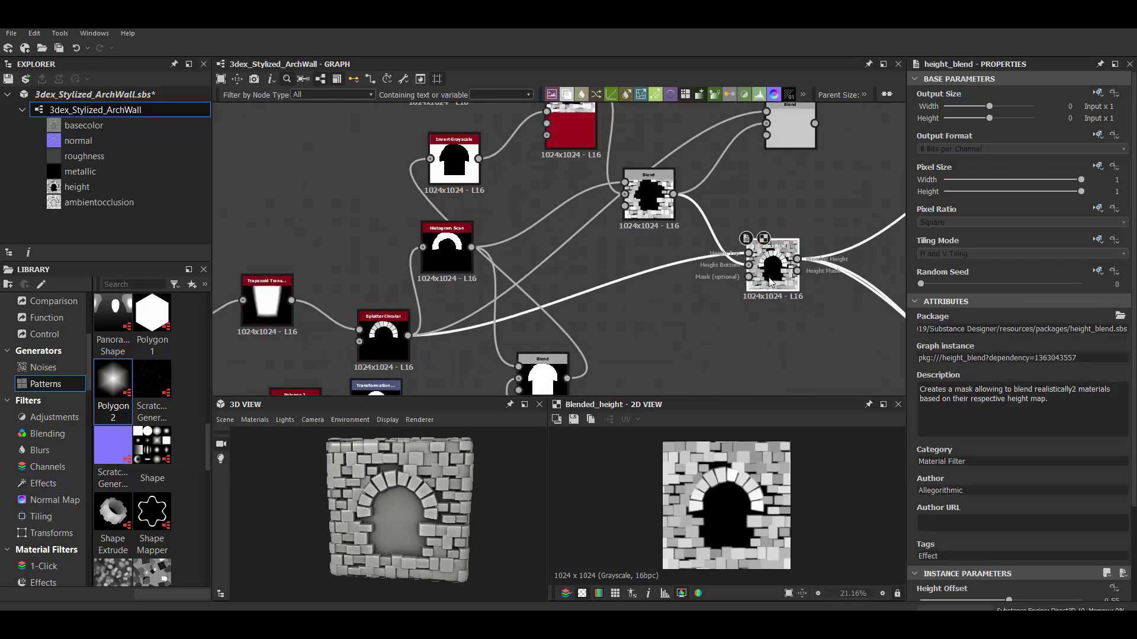
scroll(986, 448, "down", 3)
left_click(648, 189)
scroll(751, 303, "up", 2)
left_click(711, 118)
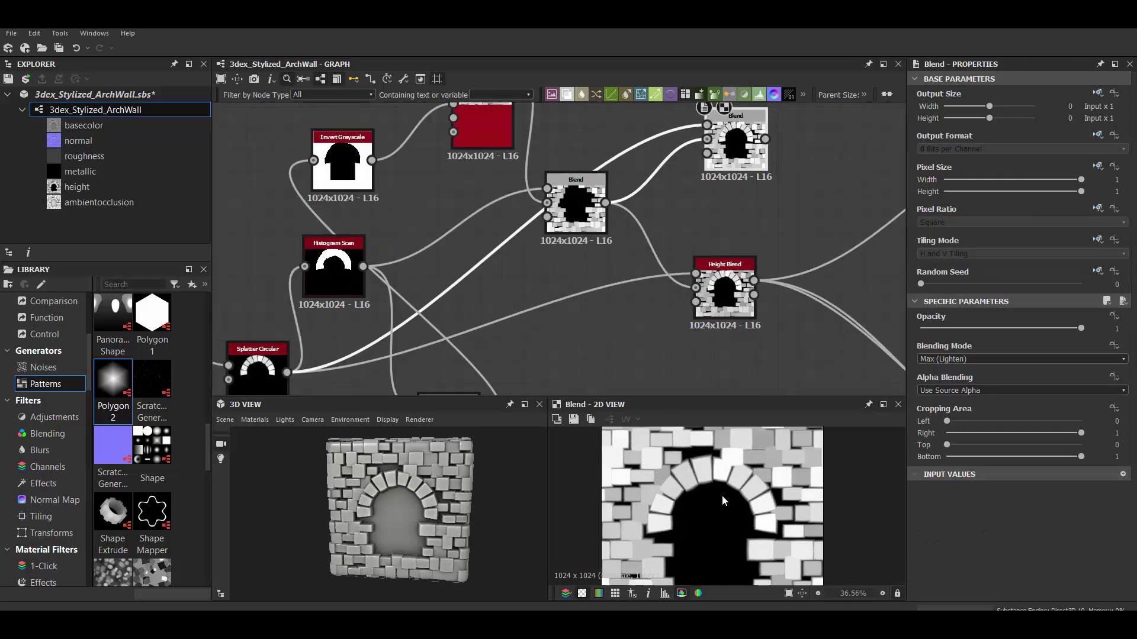
key("Down")
key("Down")
key("Down")
key("Down")
key("Down")
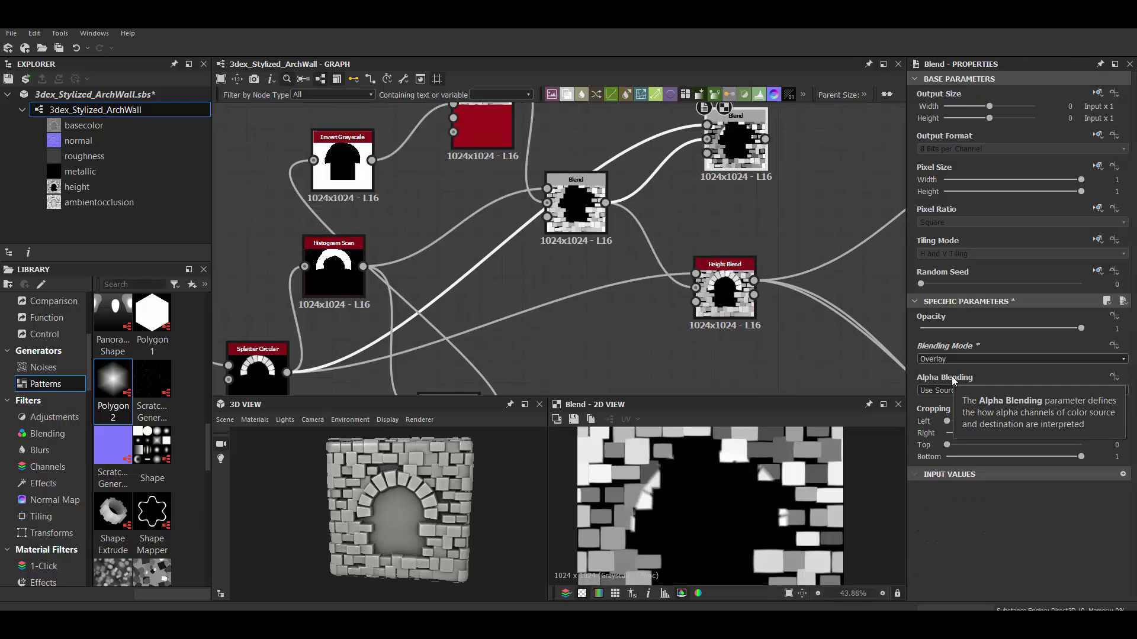
key("Down")
key("Down")
key("Up")
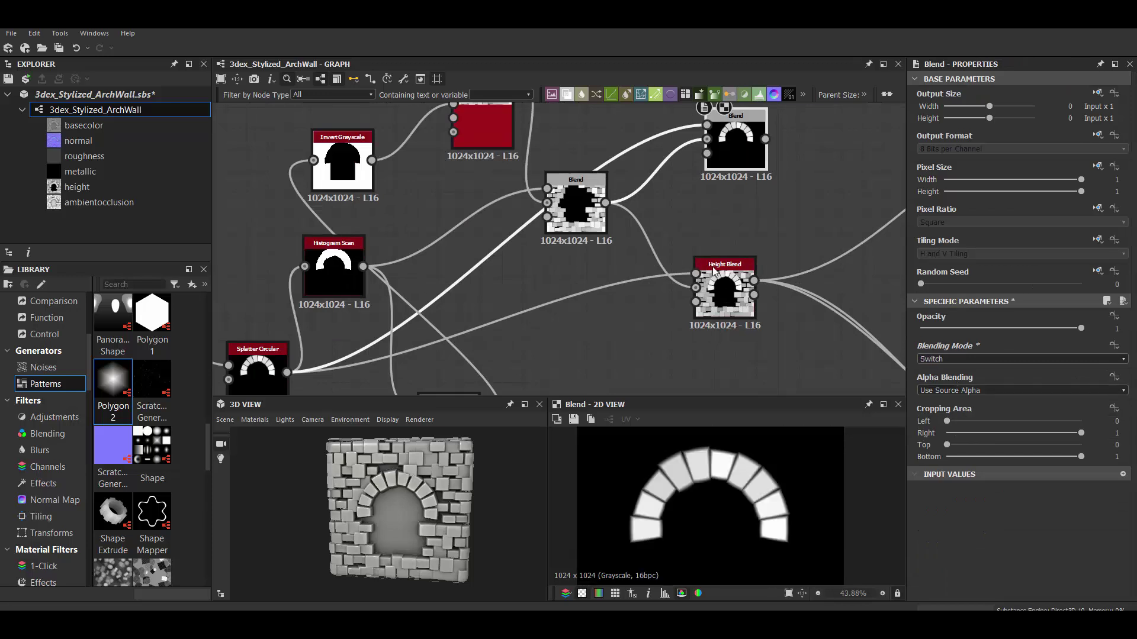
Lower the Splatter Circular radius to 0.17.
scroll(592, 249, "down", 3)
scroll(536, 249, "up", 2)
left_click(536, 249)
left_click_drag(1005, 471, 959, 476)
Set Splatter Circular Radius 0.21, Spread 0.52, Luminance Random 0.27, Luminance by Pattern Number 0.
scroll(971, 476, "down", 3)
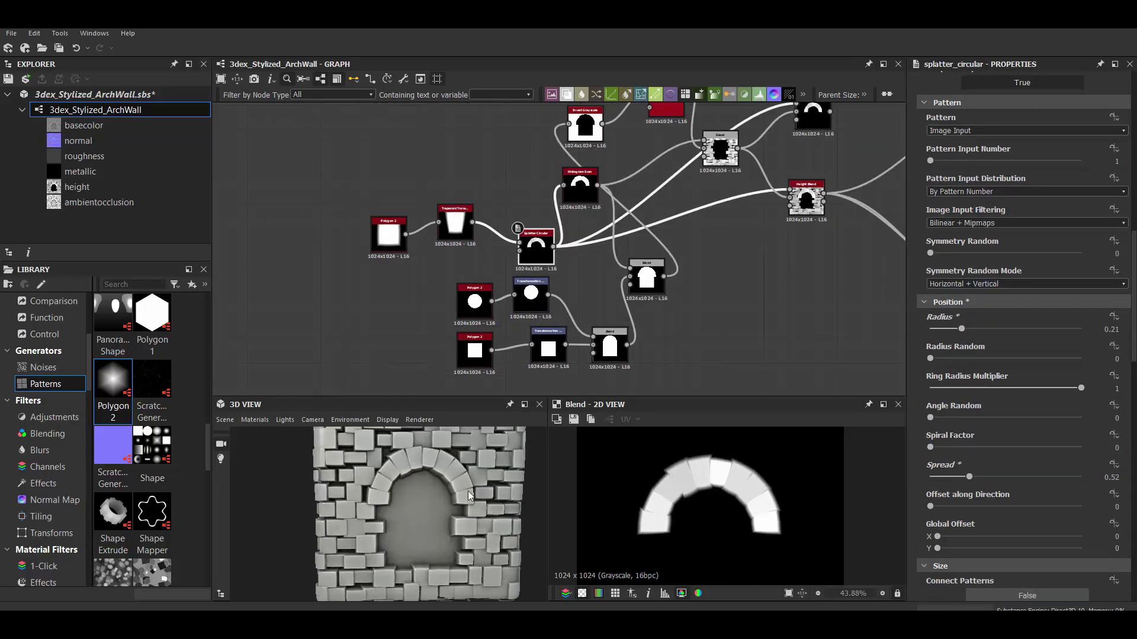
scroll(1011, 456, "down", 6)
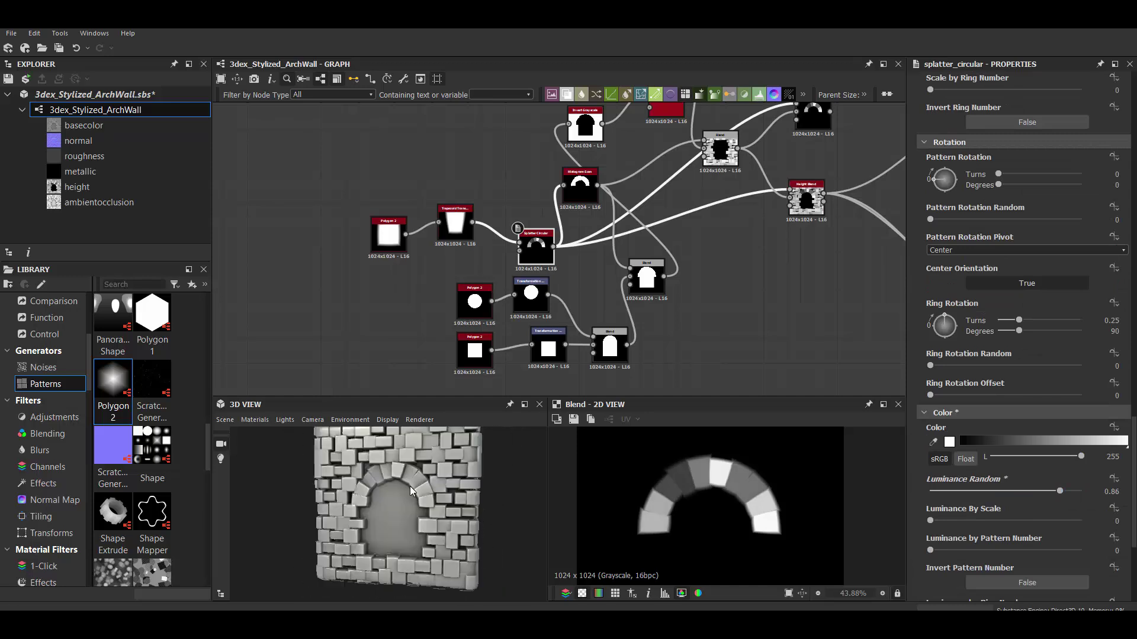
left_click_drag(1068, 492, 968, 492)
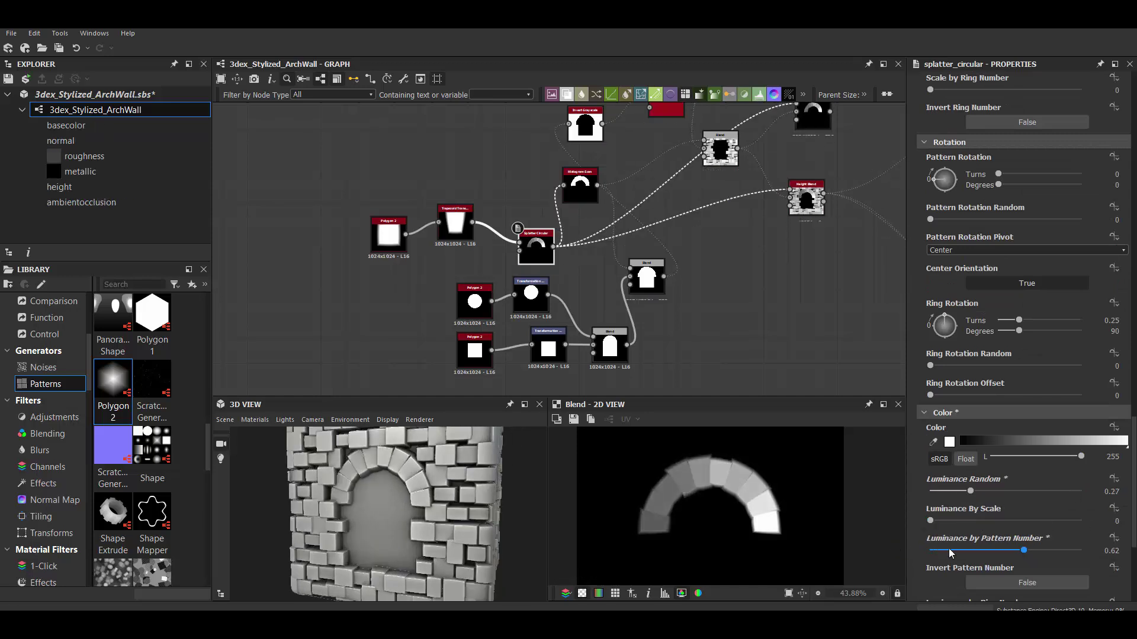
scroll(957, 506, "down", 3)
mouse_move(949, 549)
left_mouse_down()
mouse_move(926, 550)
mouse_move(927, 573)
left_mouse_up()
Drag a Gradient Linear 2 node from the Library into the graph.
scroll(705, 238, "down", 2)
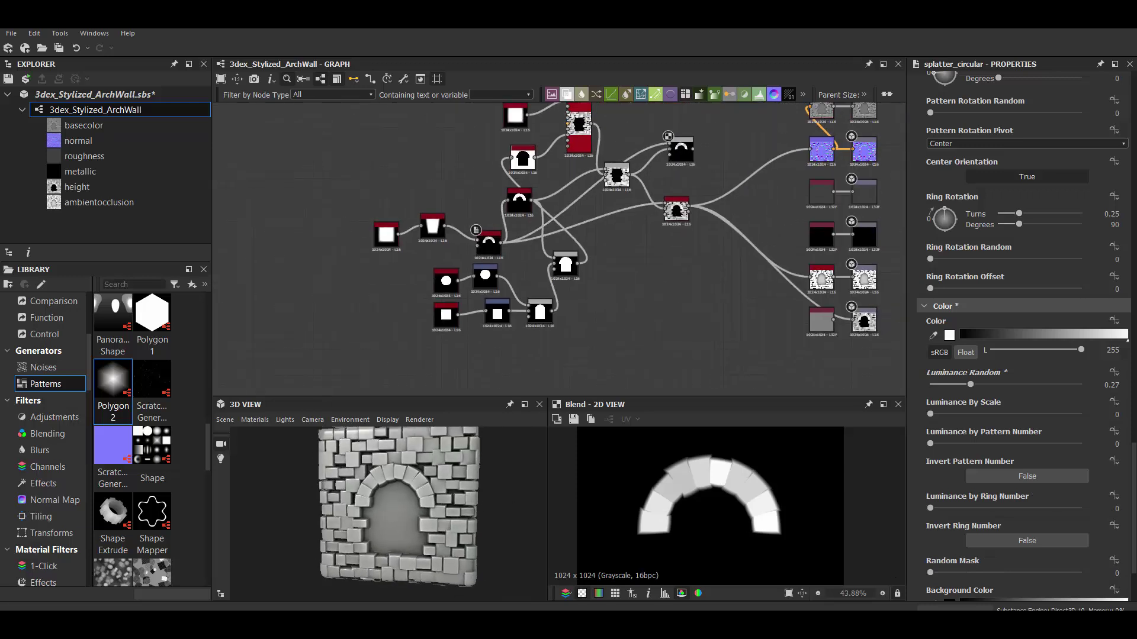
scroll(131, 473, "down", 3)
left_click_drag(113, 515, 554, 328)
scroll(554, 330, "up", 2)
Add a Transformation 2D after Gradient Linear 2, squeezing it into a narrow vertical strip.
key("space")
type("transformation")
key("Return")
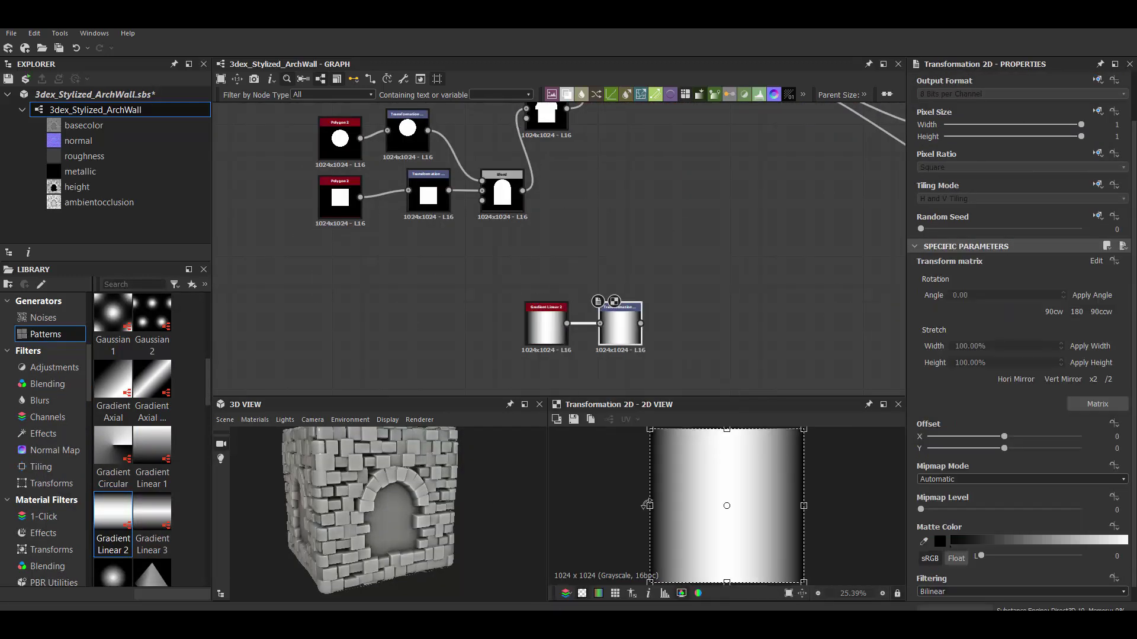
left_click_drag(799, 503, 749, 476)
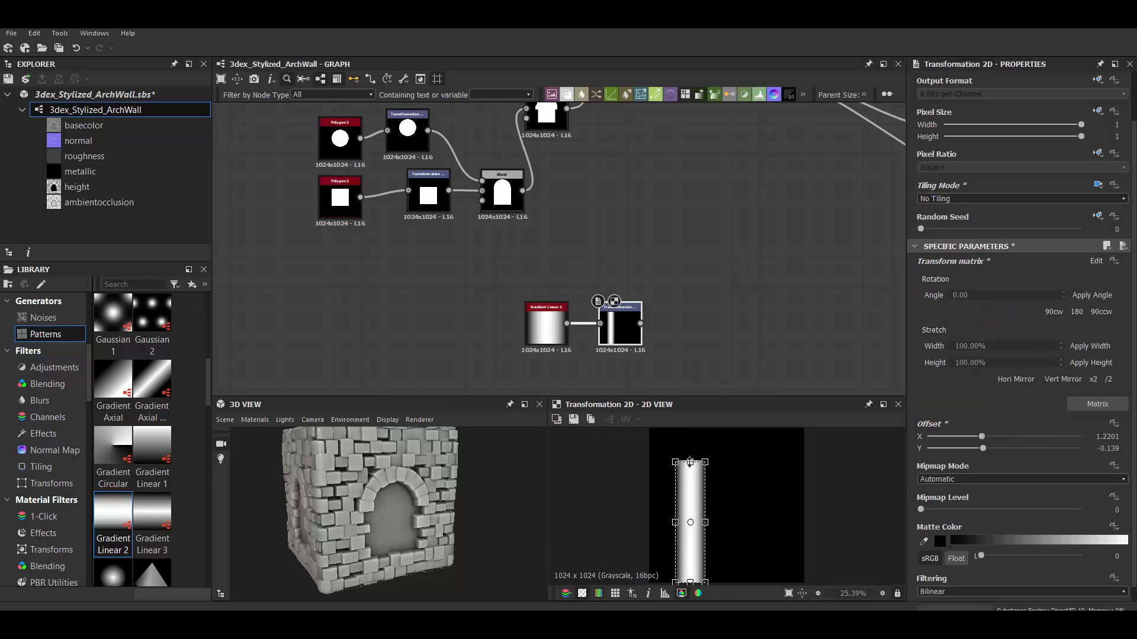
Add a second Height Blend after the existing one.
middle_click_drag(668, 236, 558, 262)
left_click(558, 260)
key("space")
left_click(629, 282)
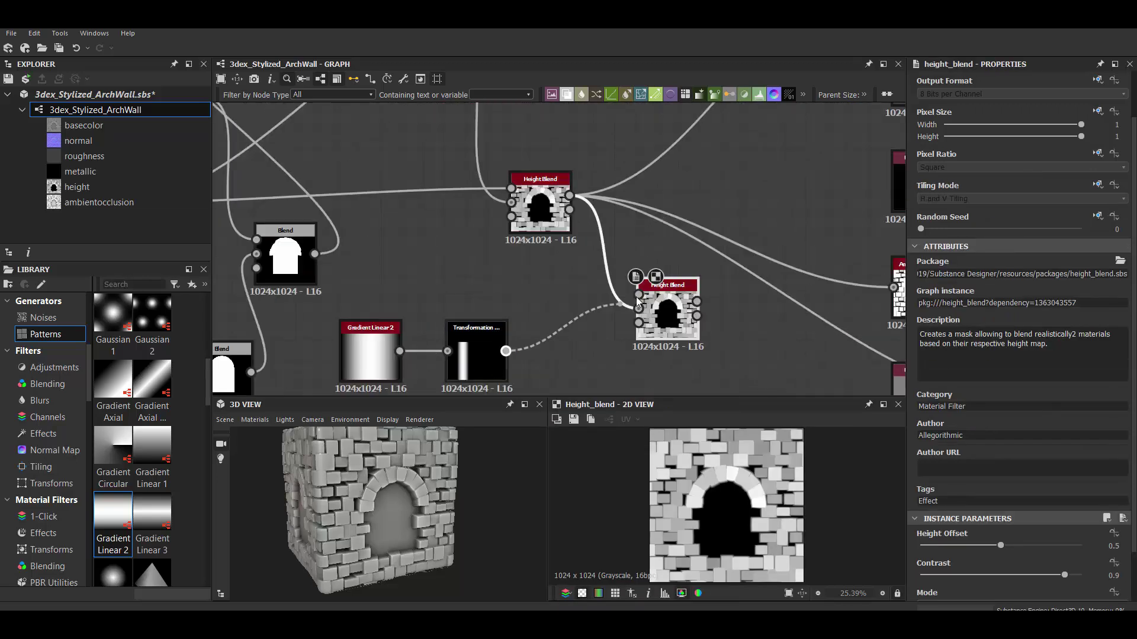
scroll(441, 306, "up", 3)
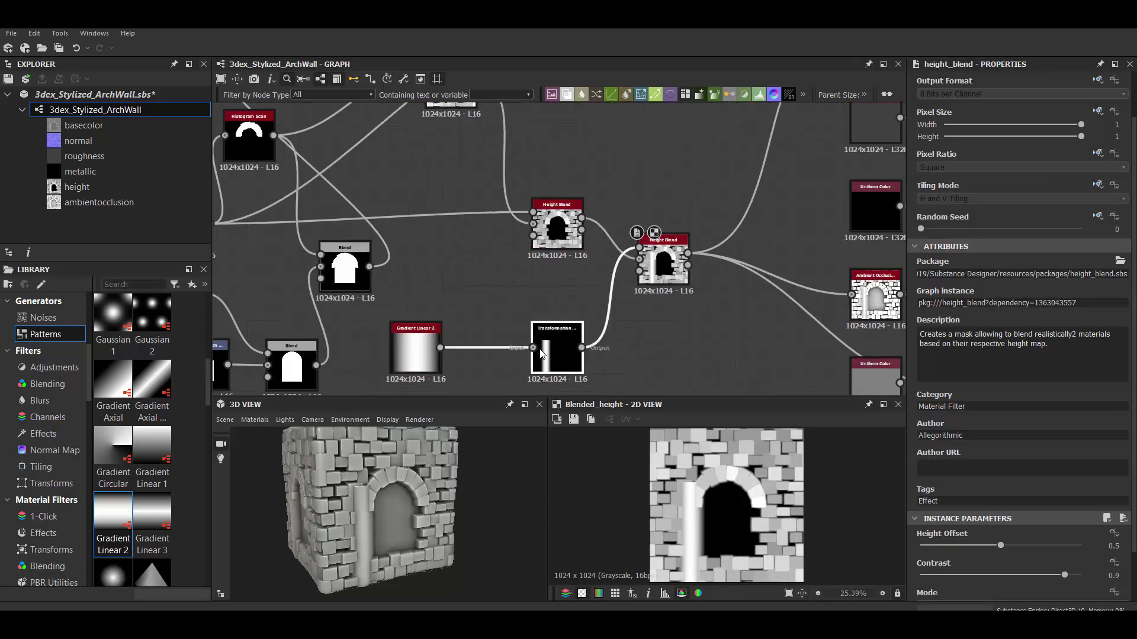
Offset the transformed strip vertically to position the pillar.
left_click(557, 349)
scroll(687, 478, "up", 2)
left_click_drag(686, 506, 689, 536)
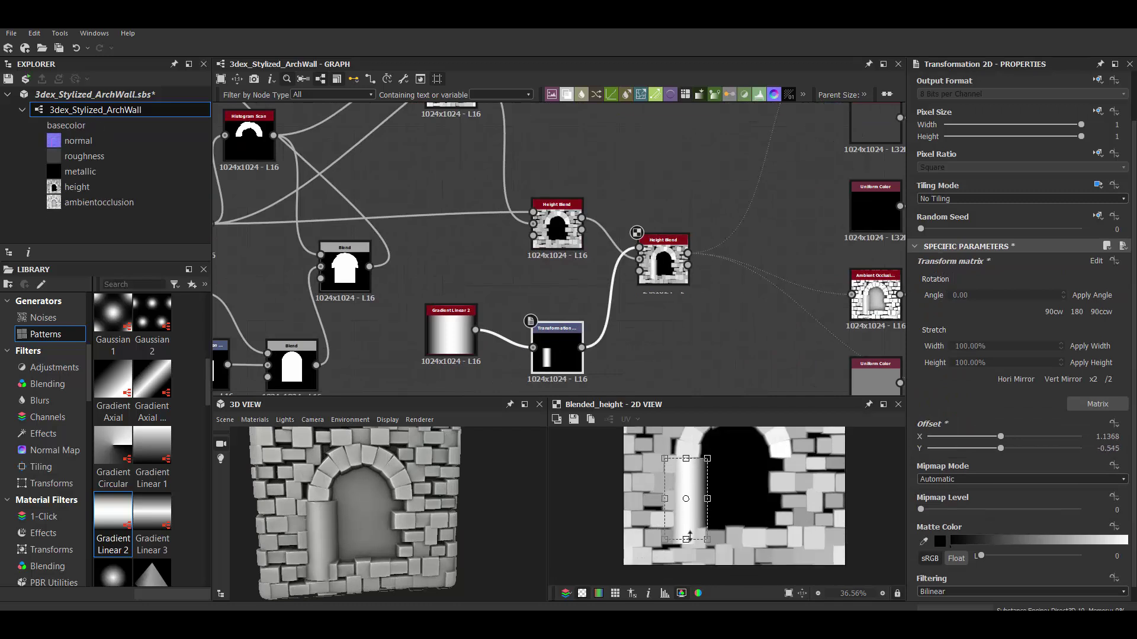
scroll(677, 492, "up", 3)
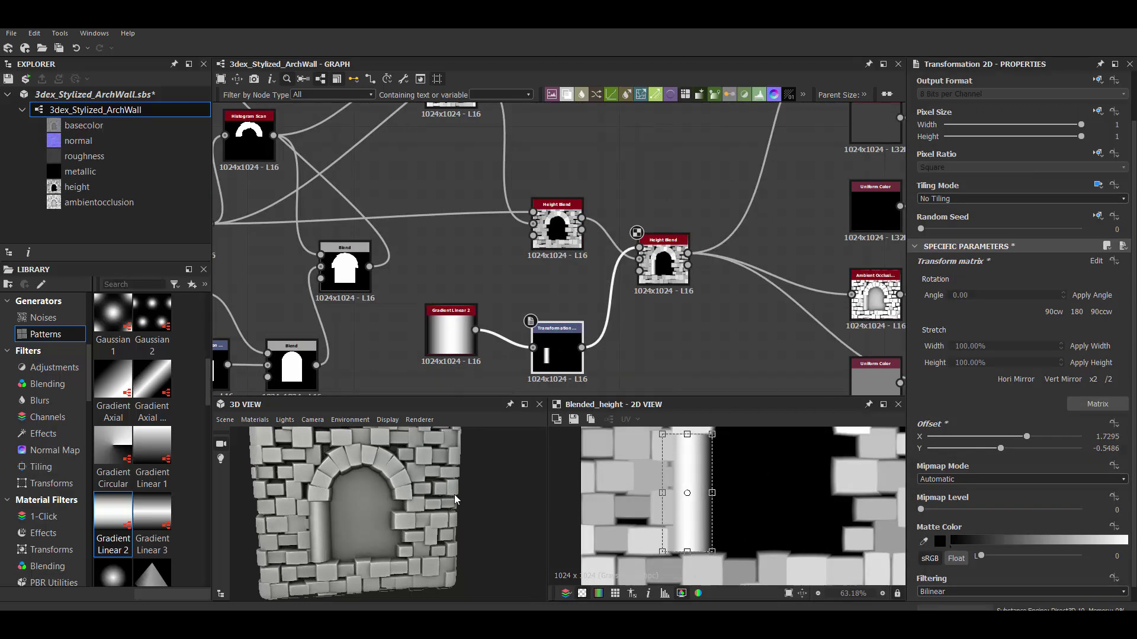
left_click_drag(696, 510, 698, 506)
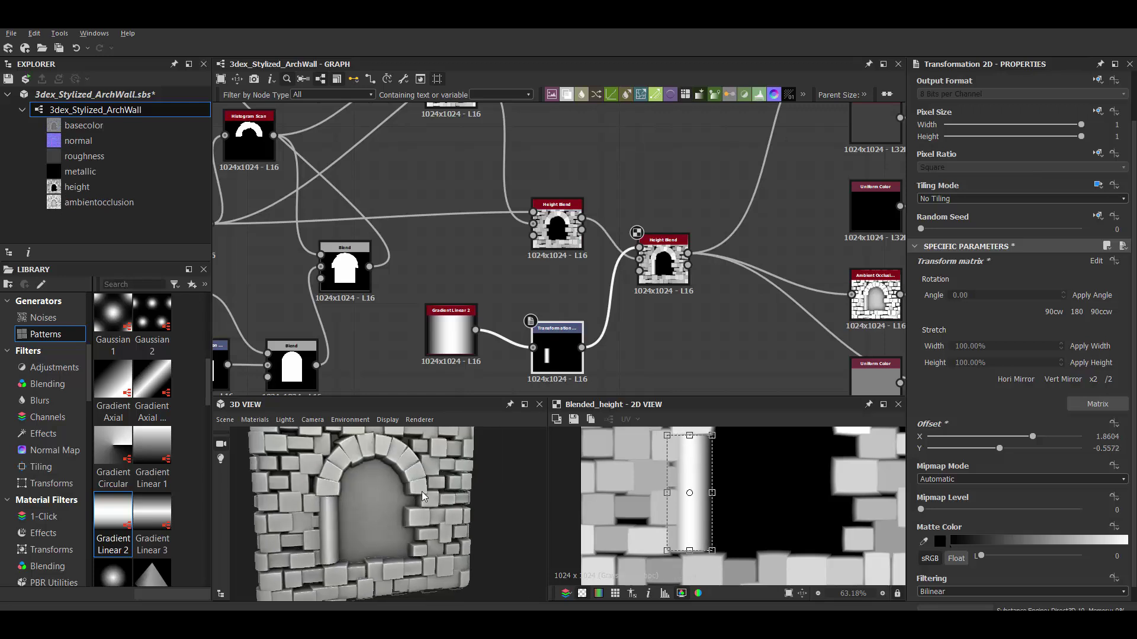
Append a Mirror Grayscale node to the transform output to mirror the pillar.
middle_click_drag(592, 331, 624, 278)
key("space")
type("mirror_g")
key("Return")
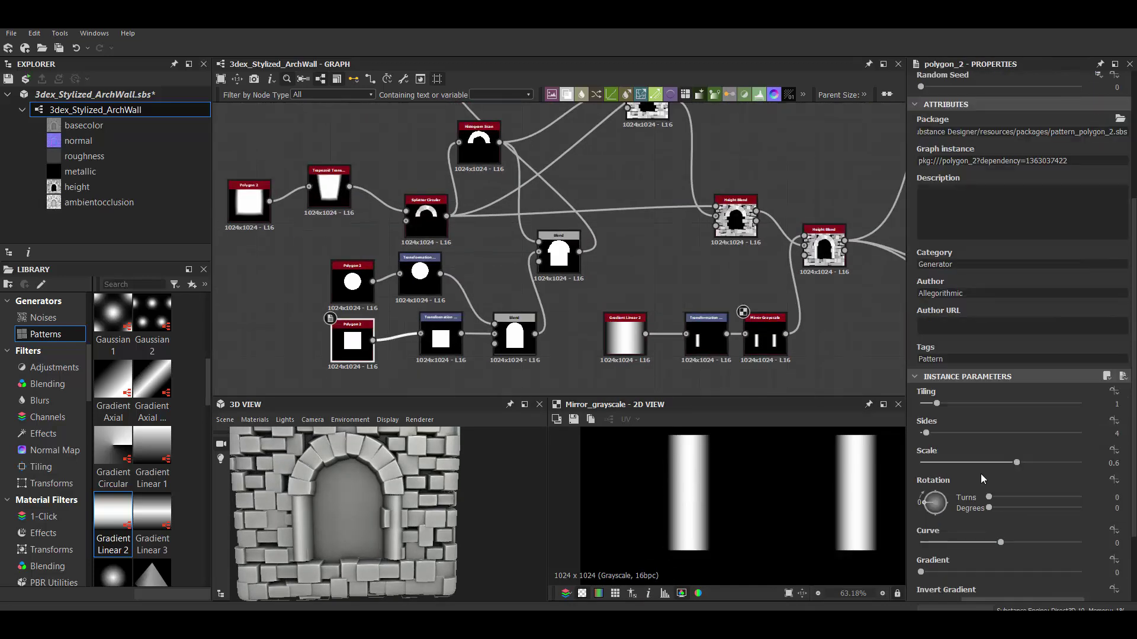
Undo the Polygon 2 Scale change and preview the wall material on a Cylinder mesh.
middle_click_drag(710, 267, 449, 278)
left_click_drag(356, 509, 429, 478)
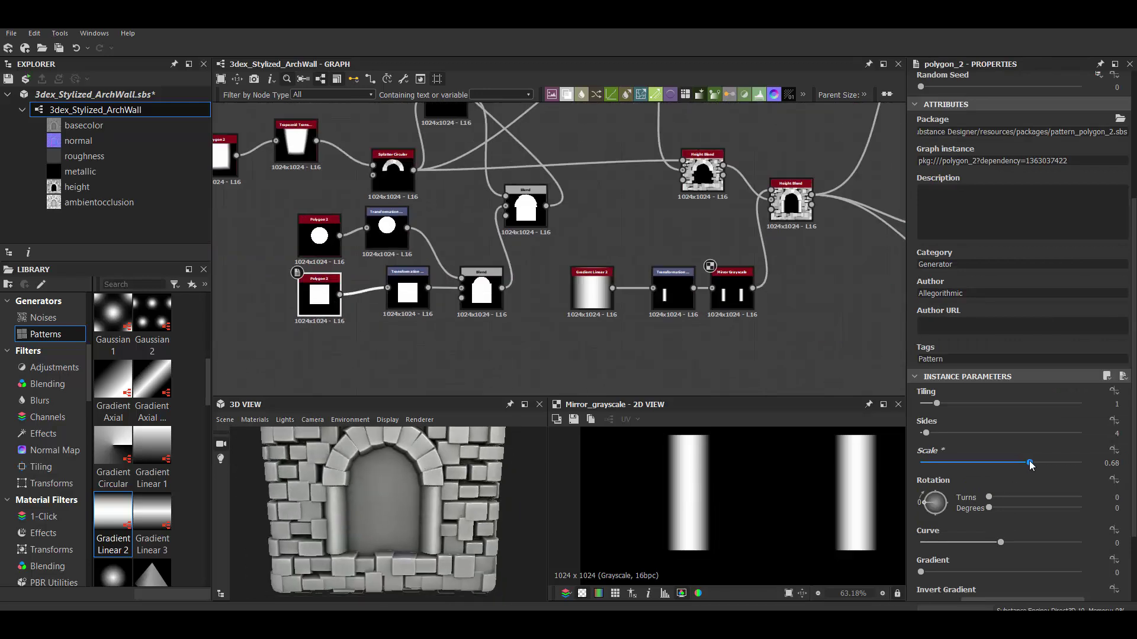
key("ctrl+z")
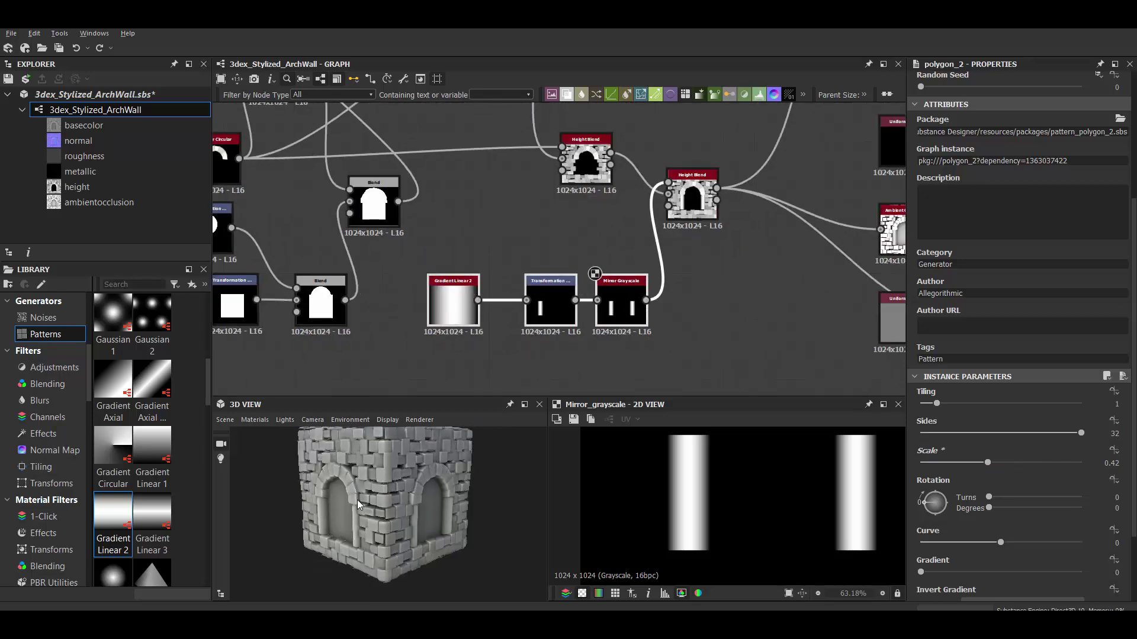
left_click_drag(357, 500, 471, 507)
mouse_move(397, 527)
left_mouse_down()
mouse_move(409, 499)
mouse_move(434, 492)
left_mouse_up()
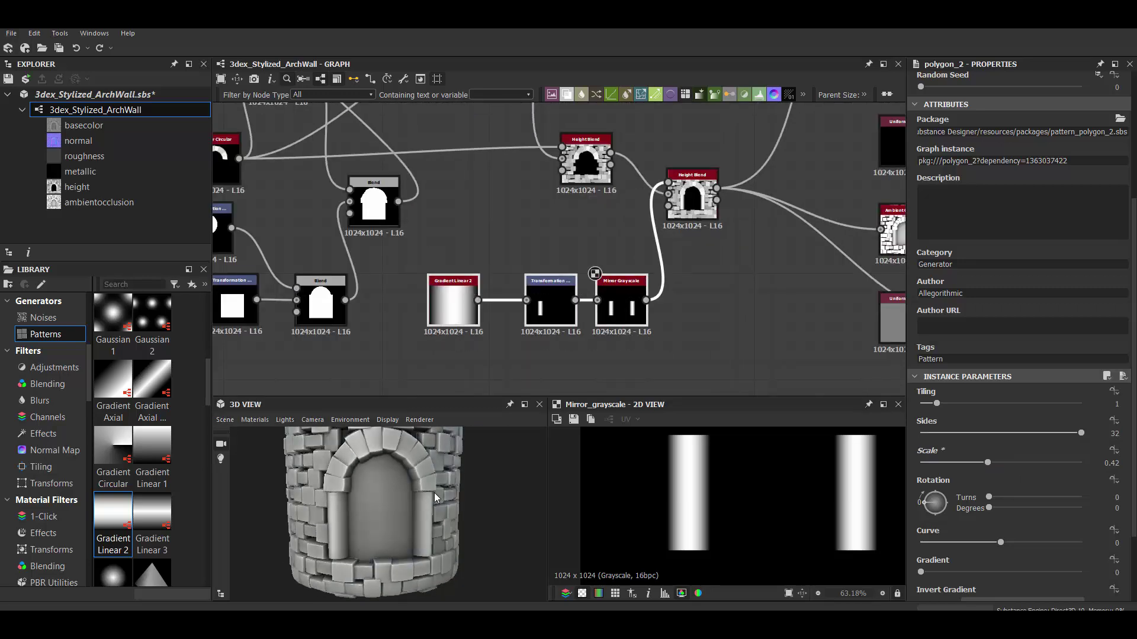
scroll(450, 299, "up", 2)
Insert a Curve between Gradient Linear 2 and Transformation 2D and reshape its points.
left_click(468, 308)
key("space")
left_click(536, 349)
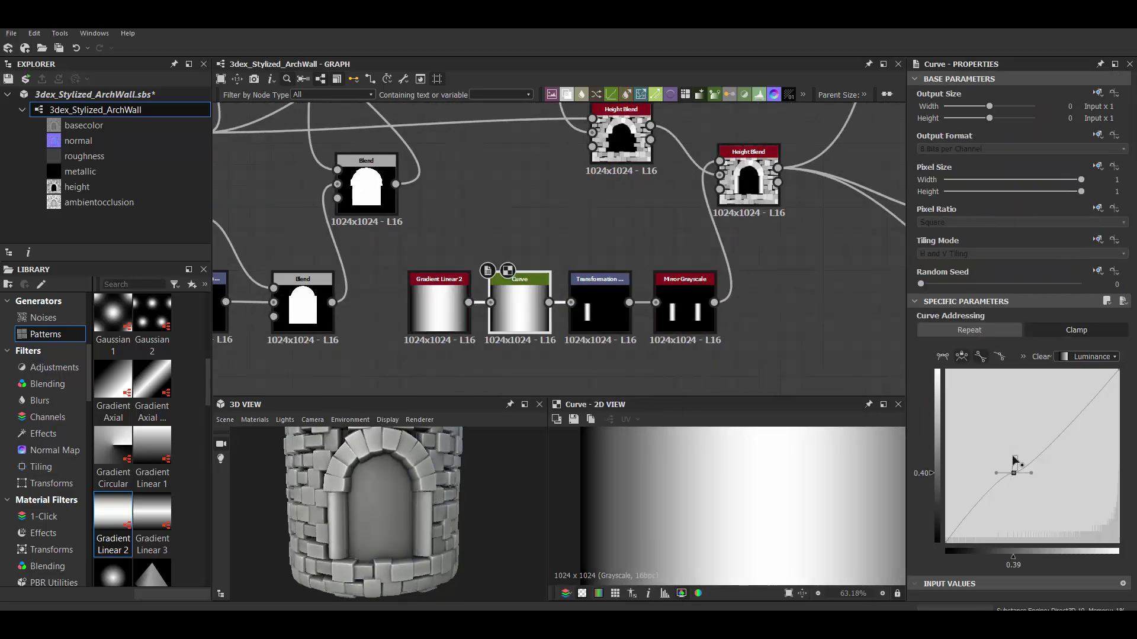
mouse_move(1014, 461)
left_mouse_down()
mouse_move(1026, 499)
mouse_move(1070, 494)
mouse_move(1062, 487)
left_mouse_up()
mouse_move(379, 498)
left_mouse_down()
mouse_move(363, 519)
mouse_move(409, 509)
left_mouse_up()
left_click_drag(1064, 488, 1029, 488)
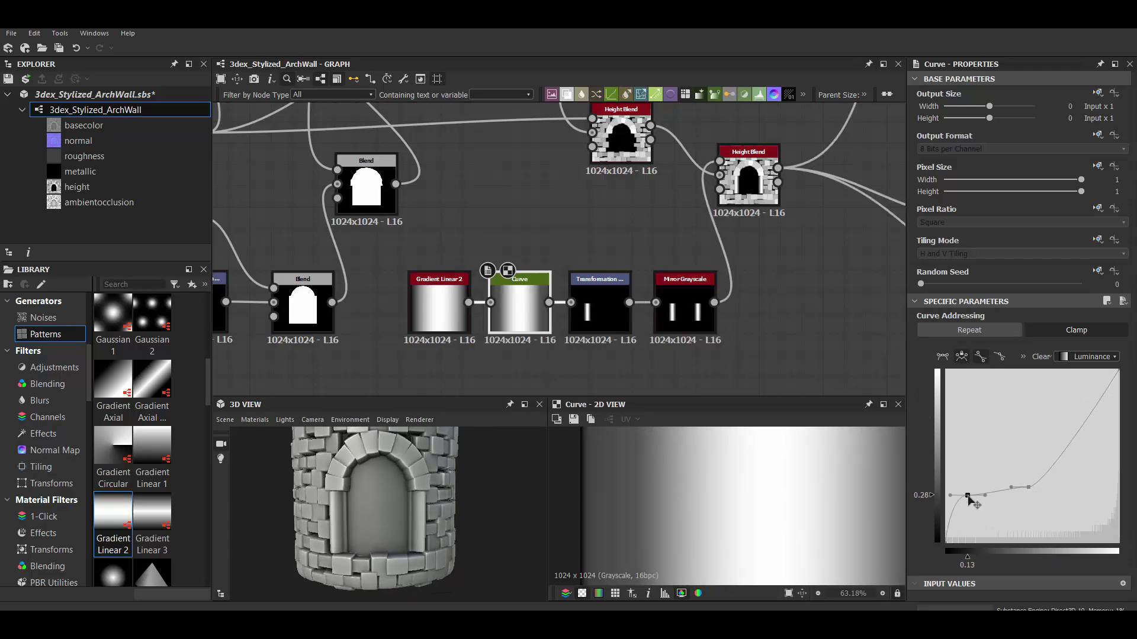
Paste a copy of the square Polygon 2 and its Transformation 2D into empty graph space.
scroll(413, 490, "down", 3)
key("ctrl+v")
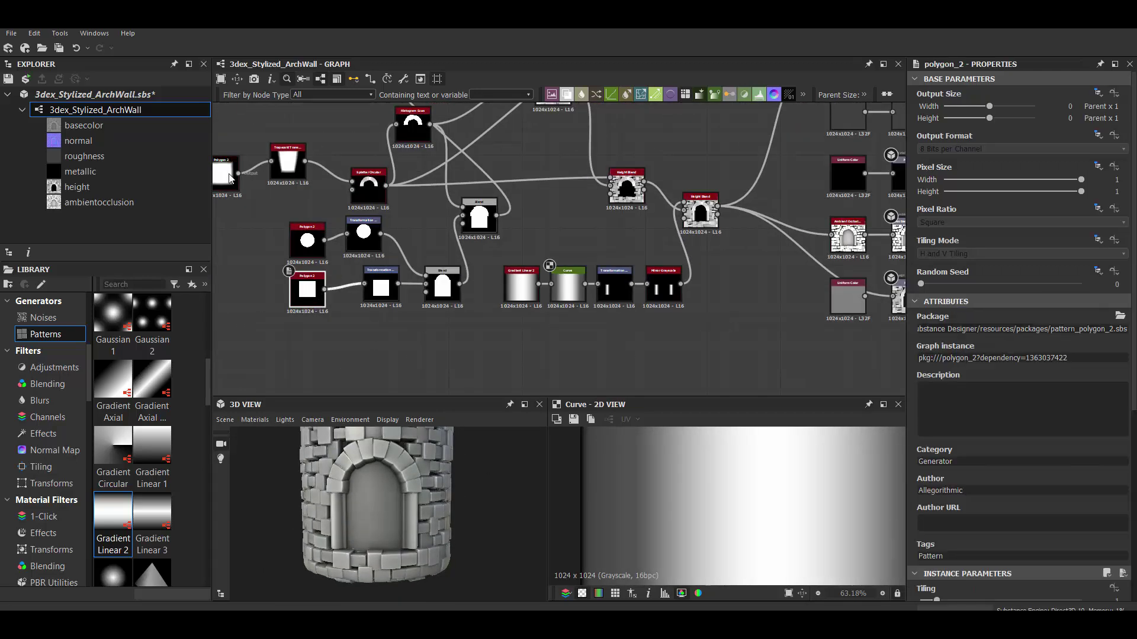
middle_click_drag(743, 313, 685, 255)
left_click(665, 302)
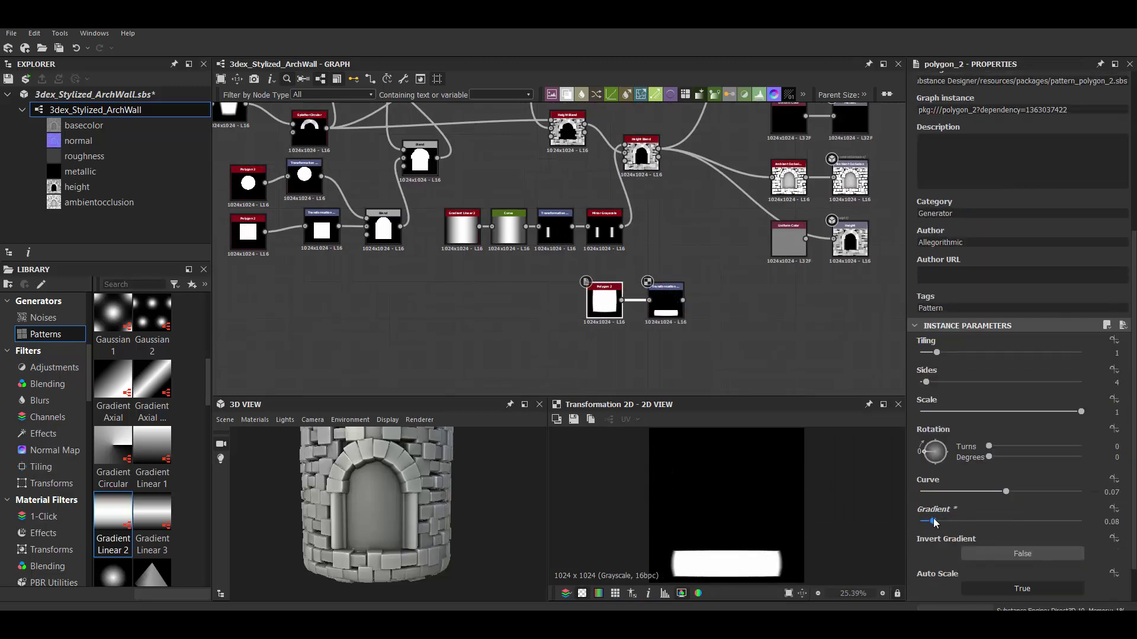
Feed the bevelled slab (Bevel distance -0.07) into the second Height Blend.
left_click(1011, 530)
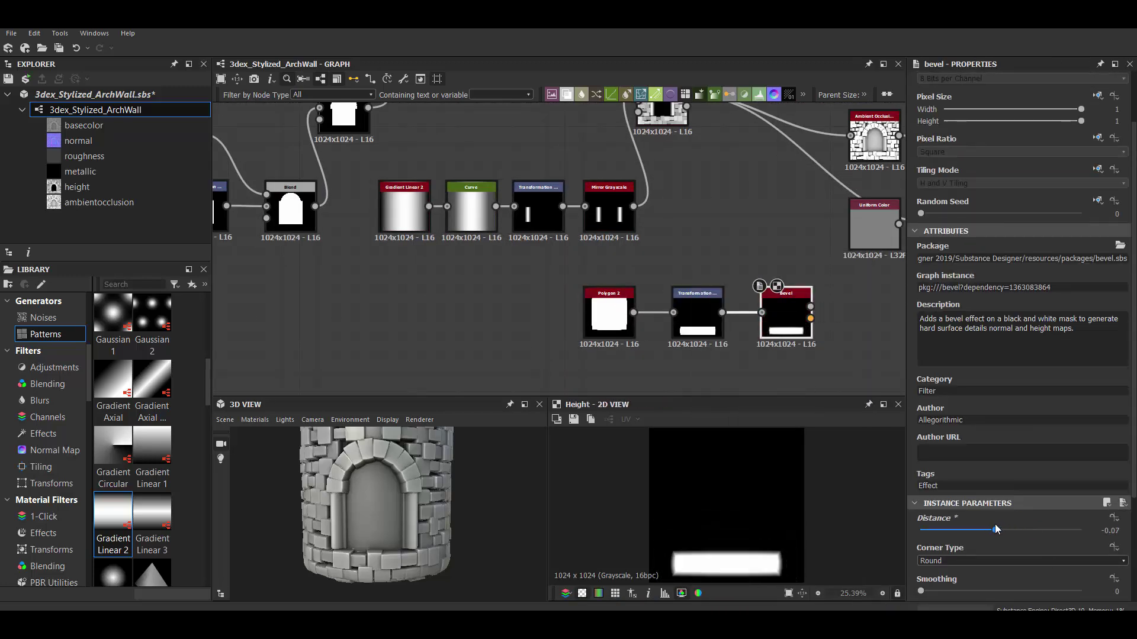
scroll(659, 328, "down", 5)
scroll(697, 377, "up", 5)
left_click(756, 248)
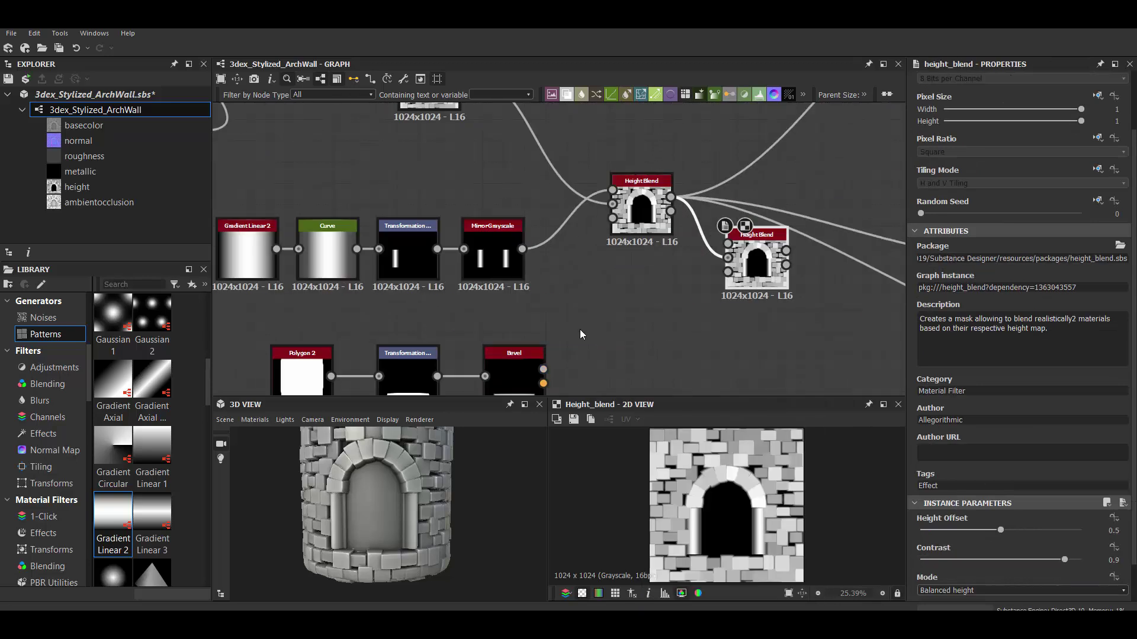
left_click_drag(542, 369, 728, 243)
Inspect the Uniform Color node's settings.
scroll(728, 243, "down", 2)
scroll(626, 298, "down", 2)
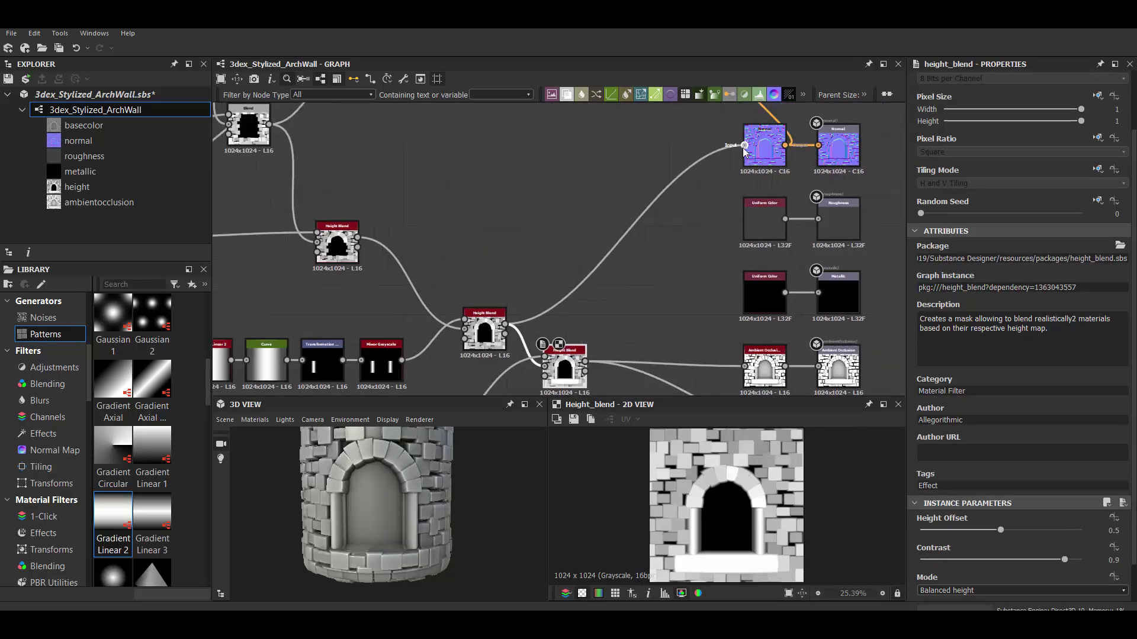
left_click(715, 330)
scroll(448, 503, "down", 1)
scroll(448, 507, "up", 1)
scroll(504, 356, "up", 3)
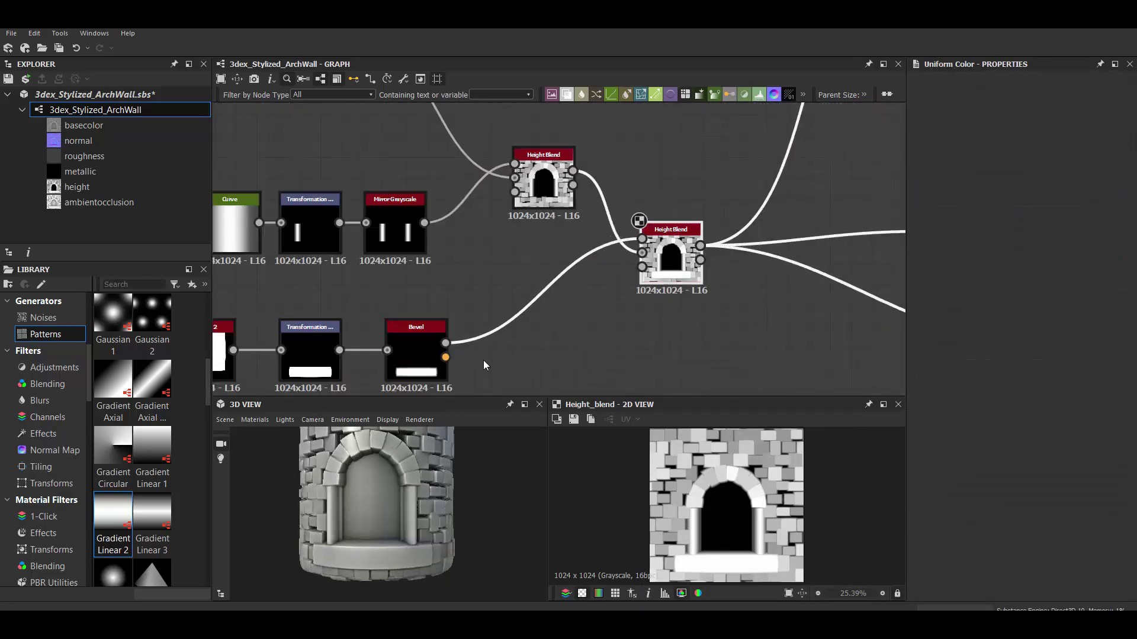
Adjust the new Polygon 2 and show the lower Height Blend in the 2D view.
middle_click_drag(504, 355, 562, 325)
left_click(261, 322)
scroll(1000, 453, "down", 3)
left_click_drag(1081, 553, 1059, 554)
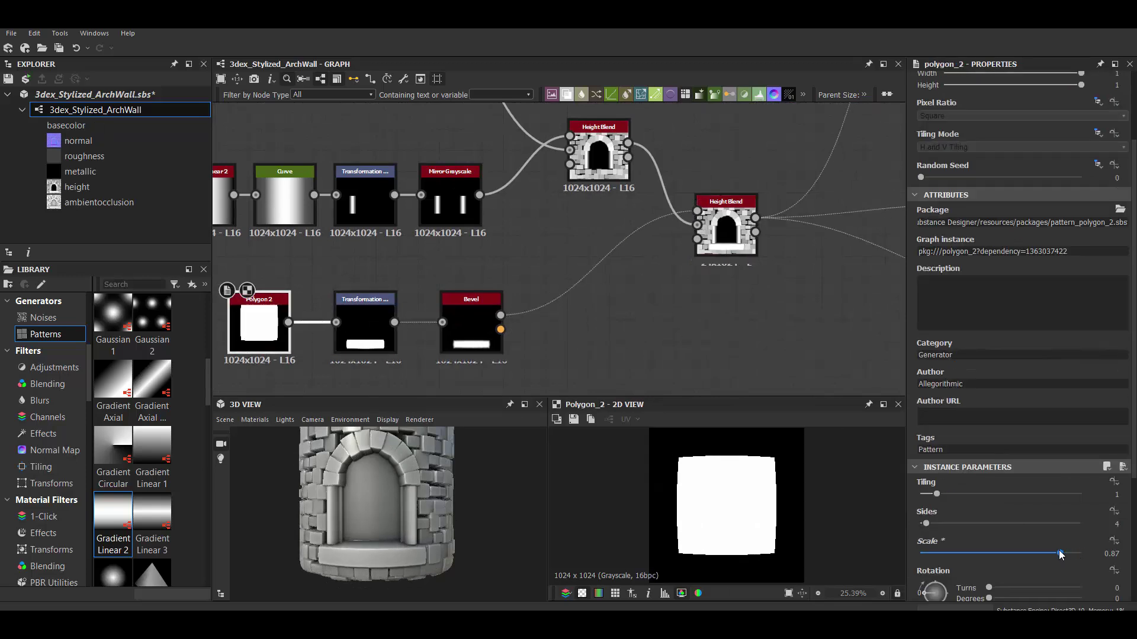
double_click(726, 231)
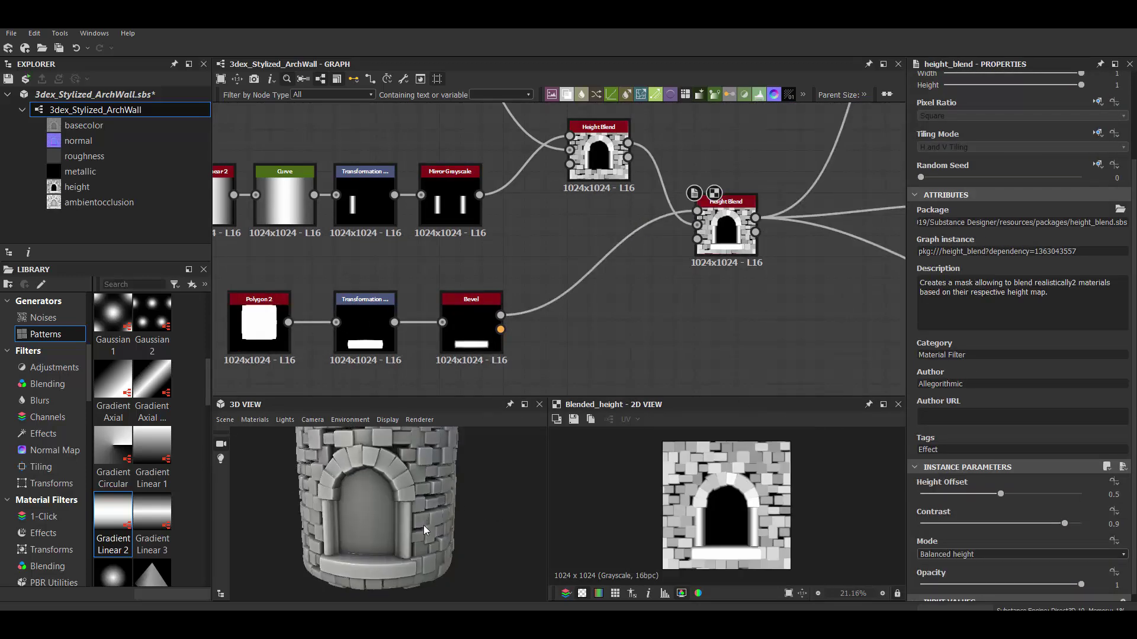
scroll(424, 525, "down", 2)
Add a Blend node in Add mode to combine the arch masks.
scroll(450, 251, "down", 5)
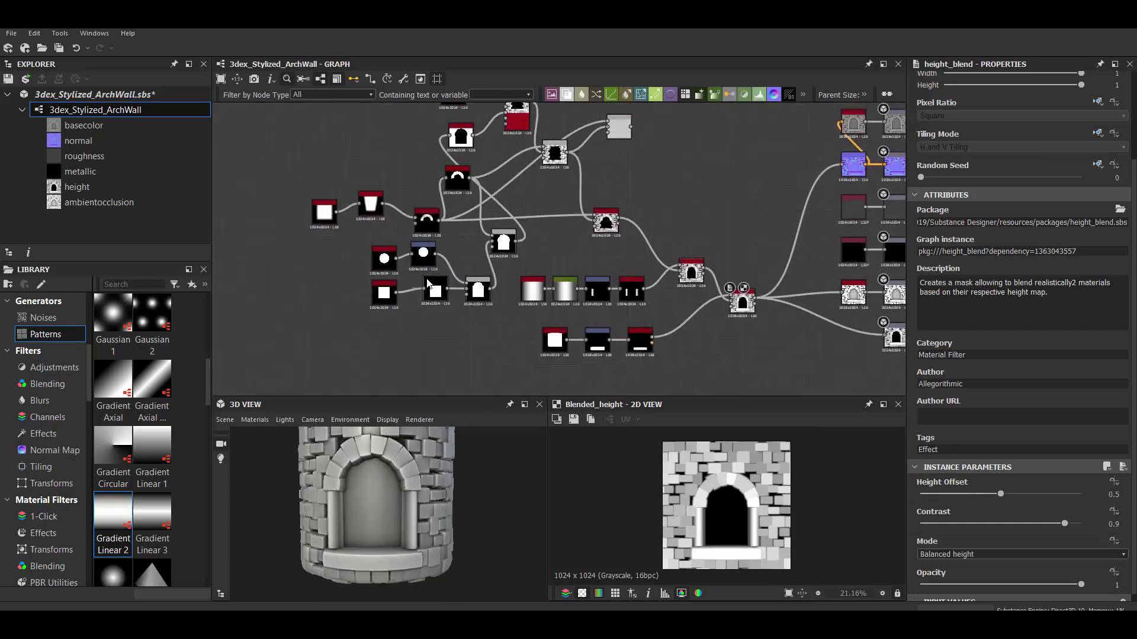
middle_click_drag(554, 304, 538, 252)
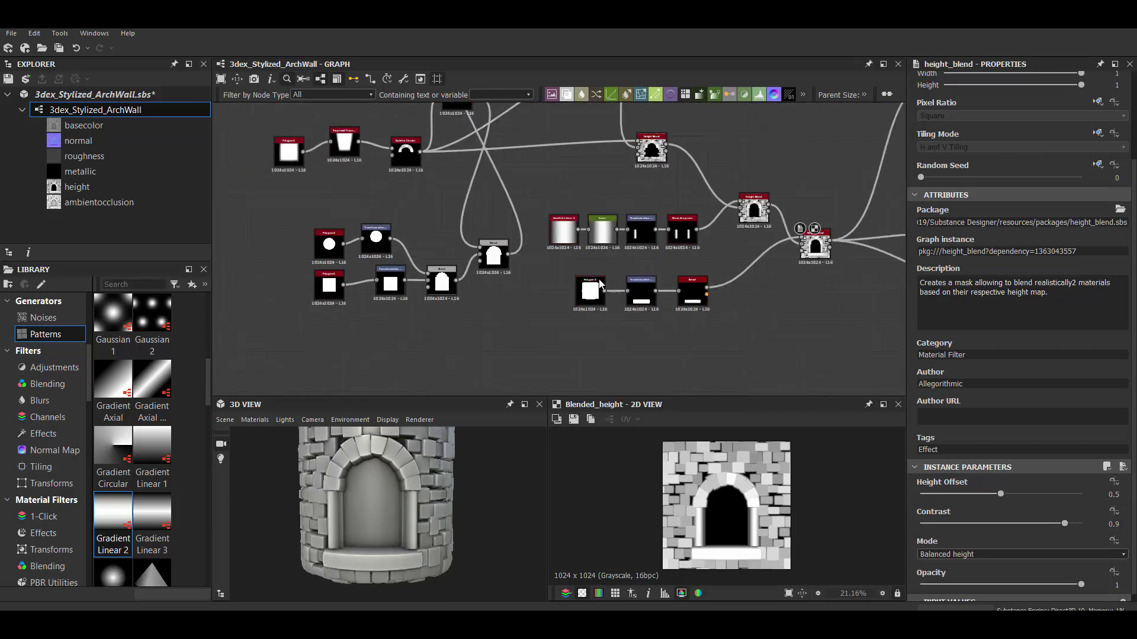
scroll(539, 252, "up", 2)
key("space")
type("blend")
key("Return")
scroll(505, 304, "up", 1)
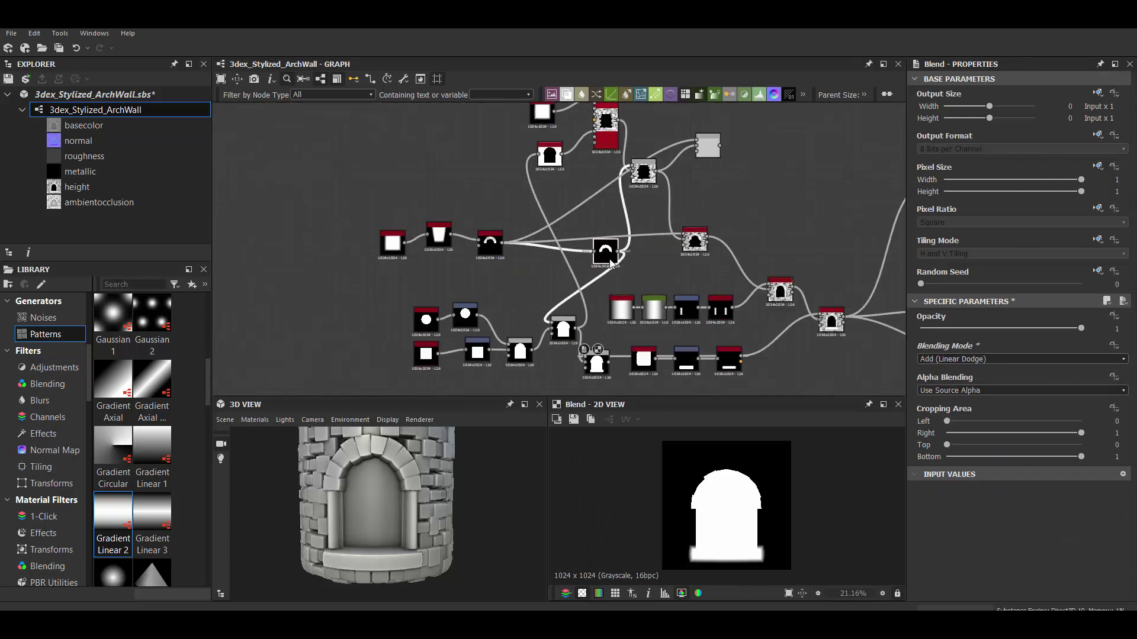
Inspect the Histogram Scan and final Height Blend results while orbiting the cylinder preview.
left_click(604, 251)
left_click_drag(515, 526, 515, 492)
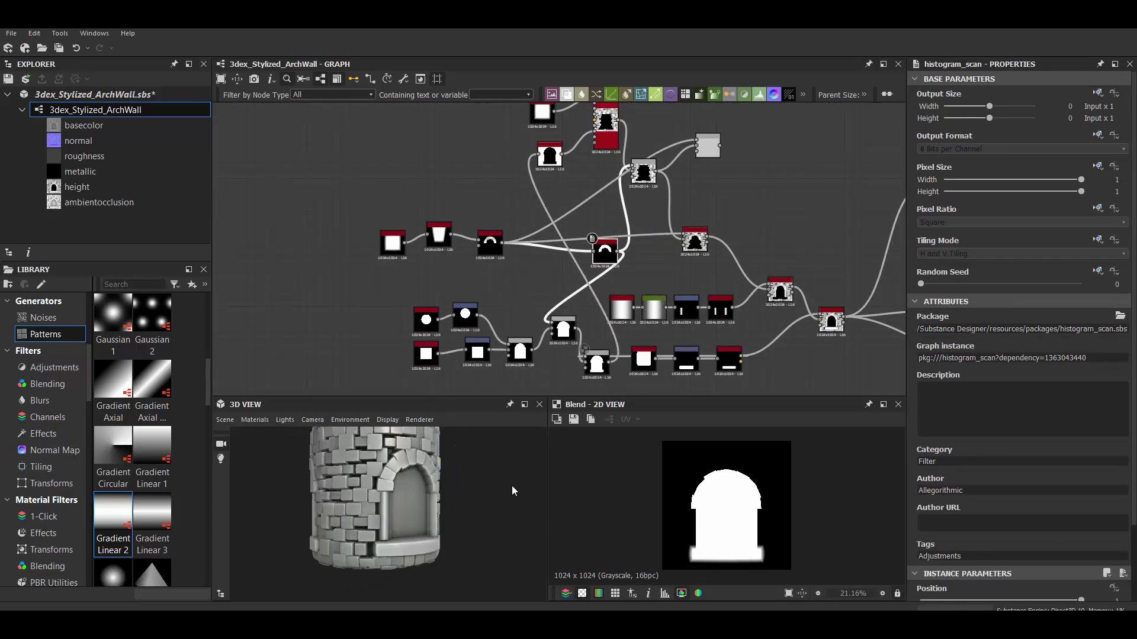
scroll(583, 328, "up", 1)
scroll(583, 328, "down", 1)
scroll(624, 214, "up", 1)
left_click(707, 275)
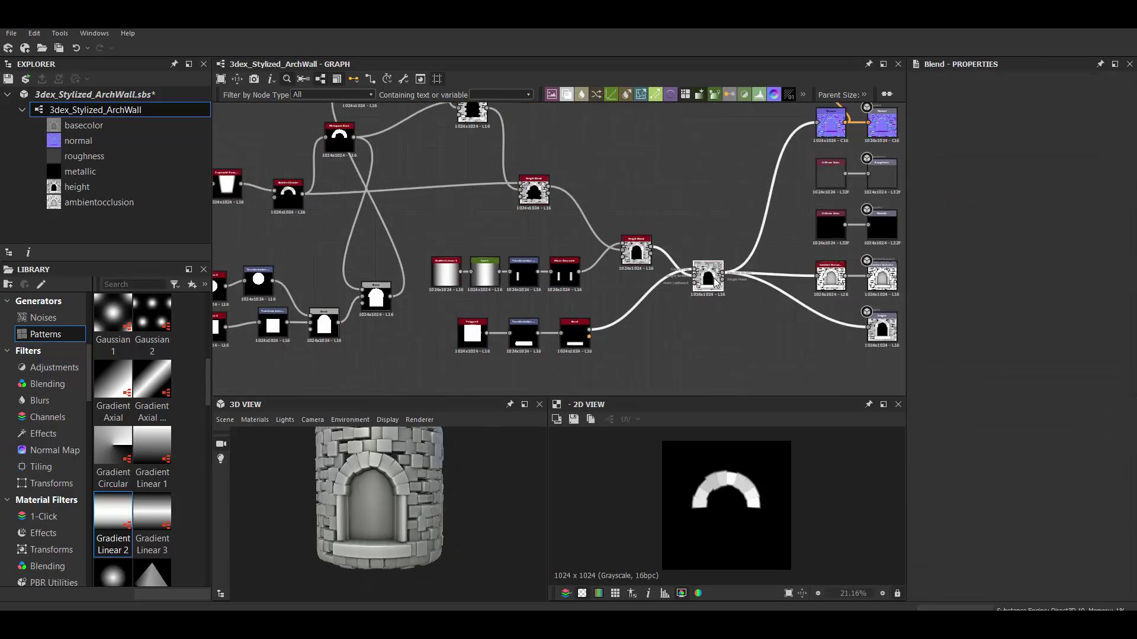
left_click_drag(421, 495, 450, 496)
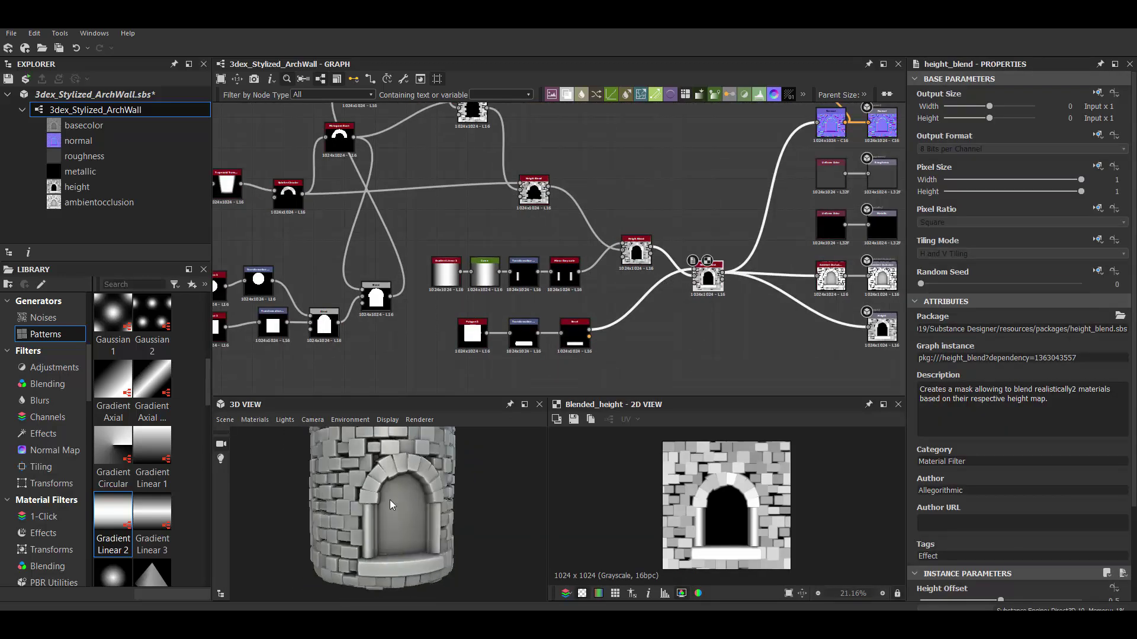
scroll(501, 255, "up", 2)
Raise the Height Blend's Height Offset to 0.65 and append a Histogram Range at 0.66.
left_click(501, 256)
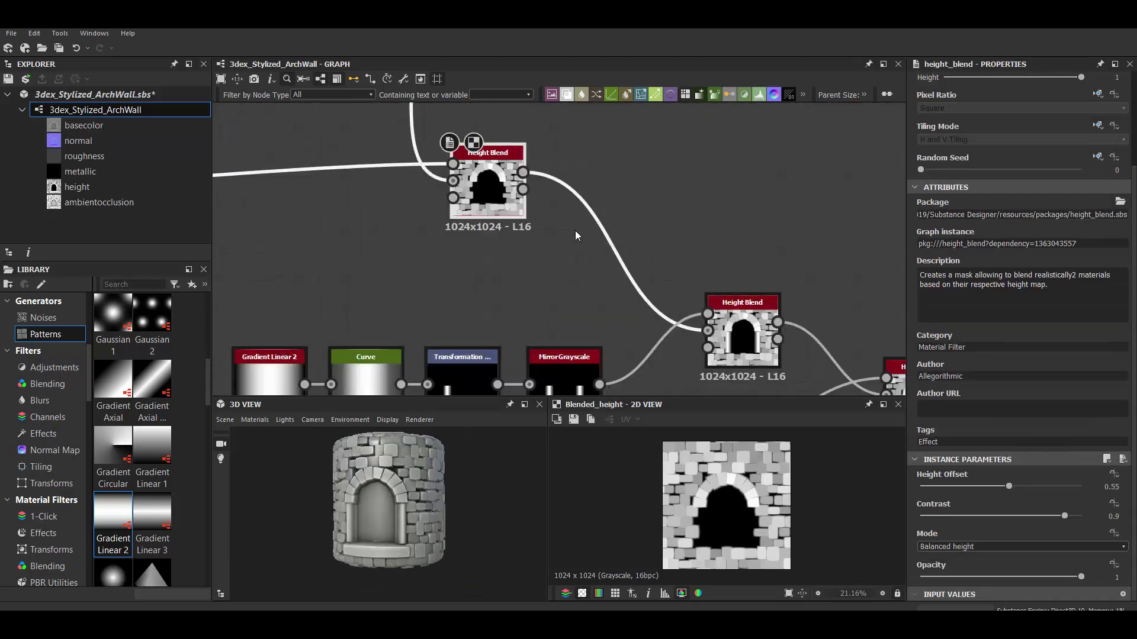
mouse_move(1020, 486)
left_mouse_down()
mouse_move(1060, 487)
mouse_move(1029, 487)
left_mouse_up()
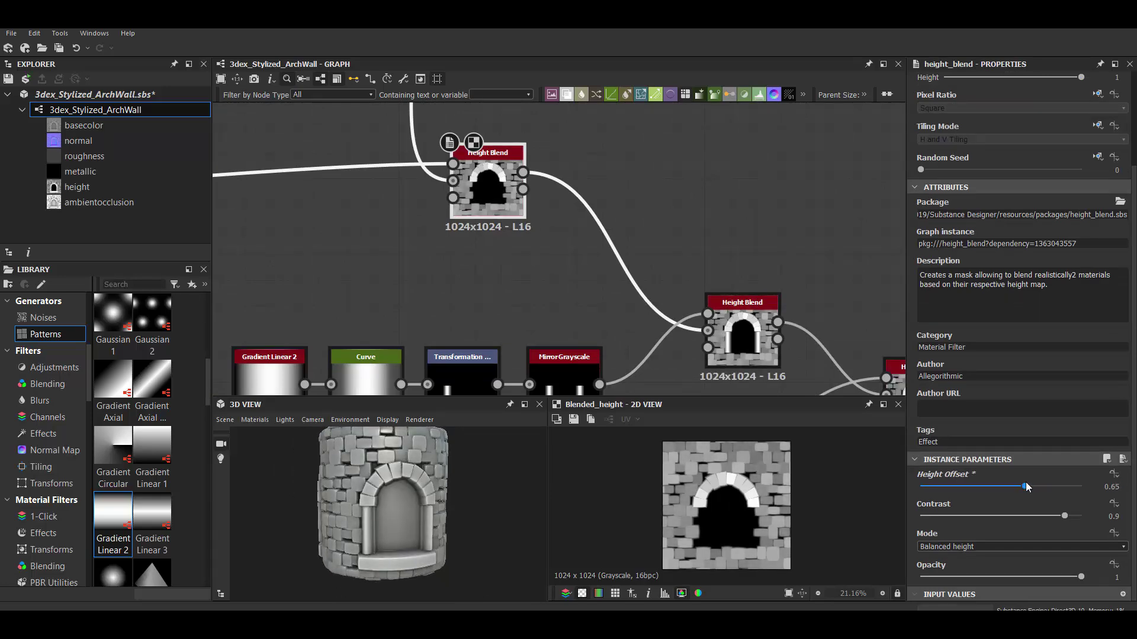
key("space")
left_click(599, 243)
scroll(422, 482, "up", 3)
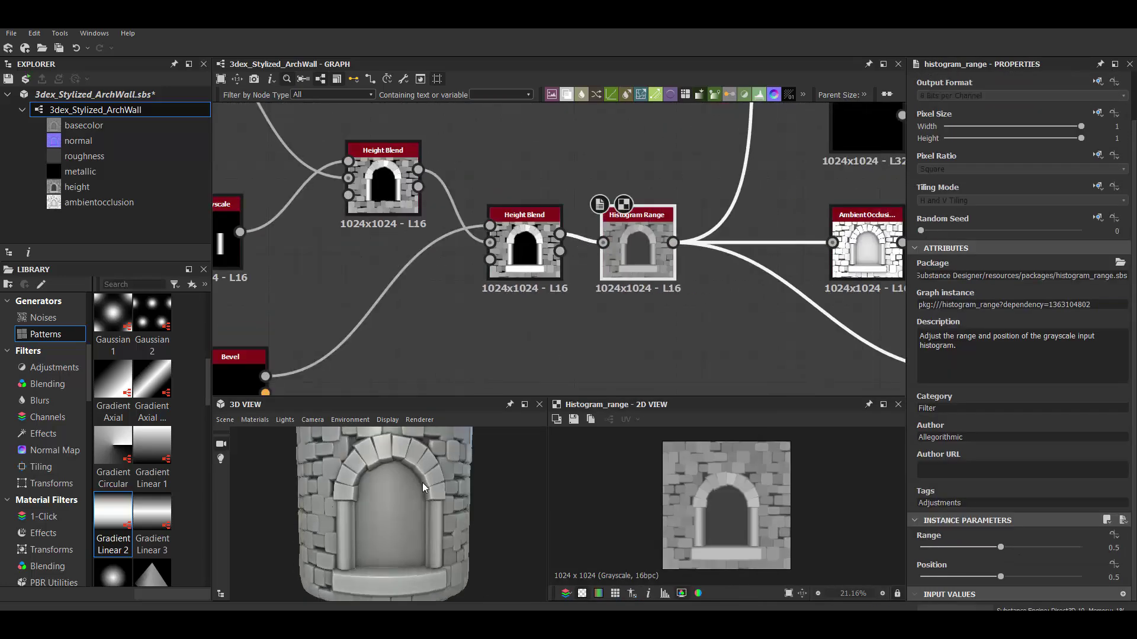
scroll(421, 482, "down", 2)
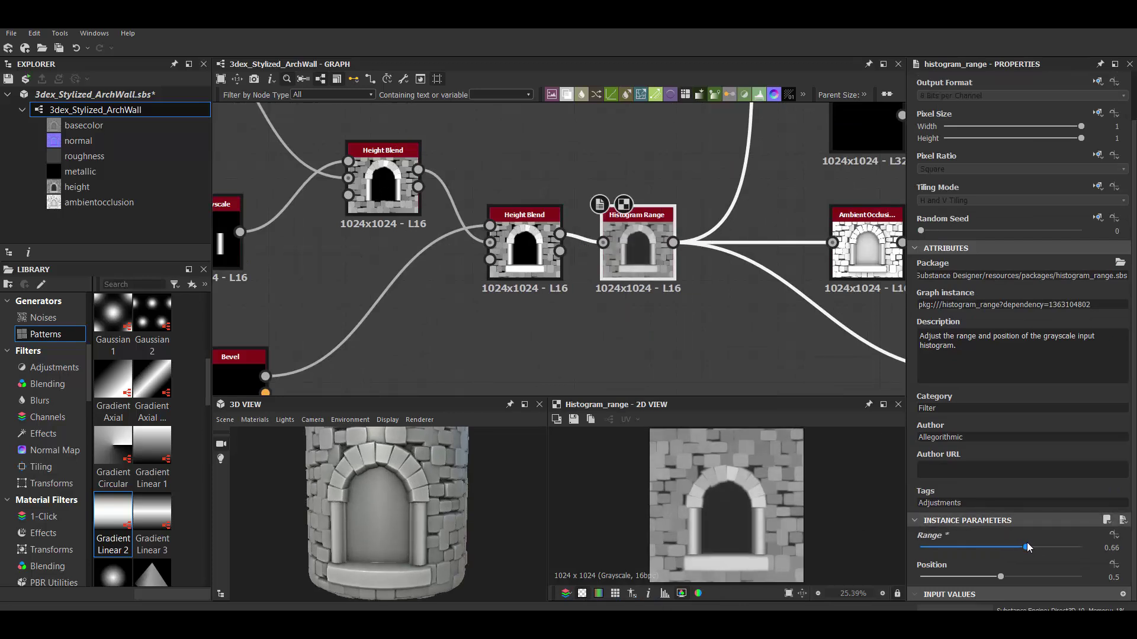
scroll(592, 249, "down", 5)
scroll(602, 233, "up", 2)
Add a Splatter node fed by the new Polygon 2 and raise its rotation variation.
scroll(458, 260, "up", 4)
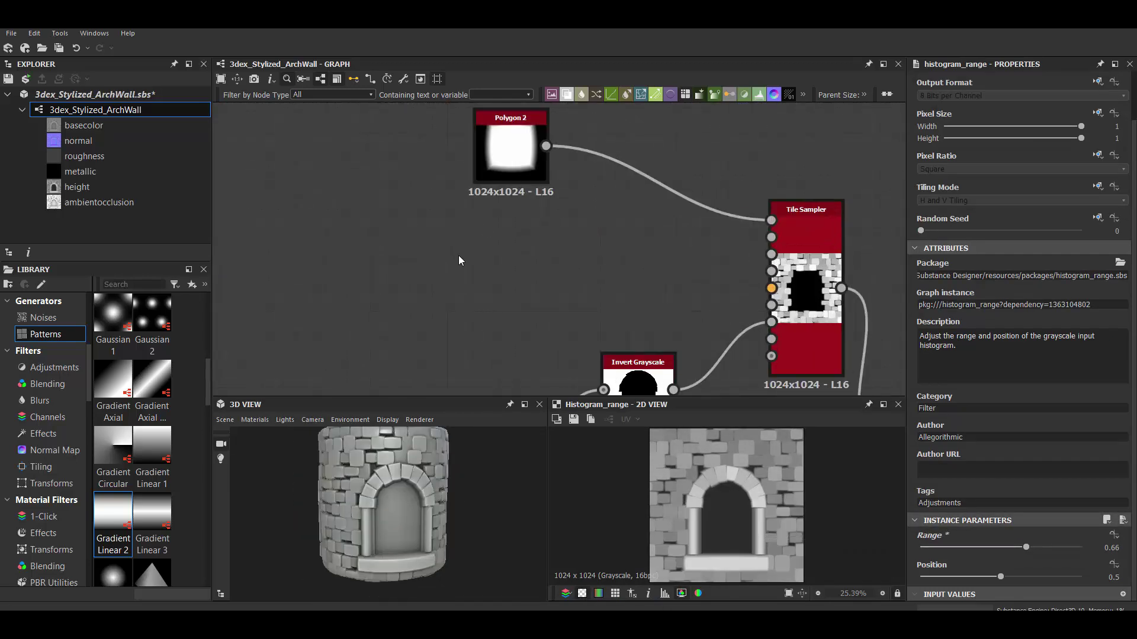
key("space")
type("splatter")
left_click(532, 304)
scroll(130, 444, "down", 5)
mouse_move(113, 385)
left_mouse_down()
mouse_move(367, 265)
mouse_move(425, 273)
left_mouse_up()
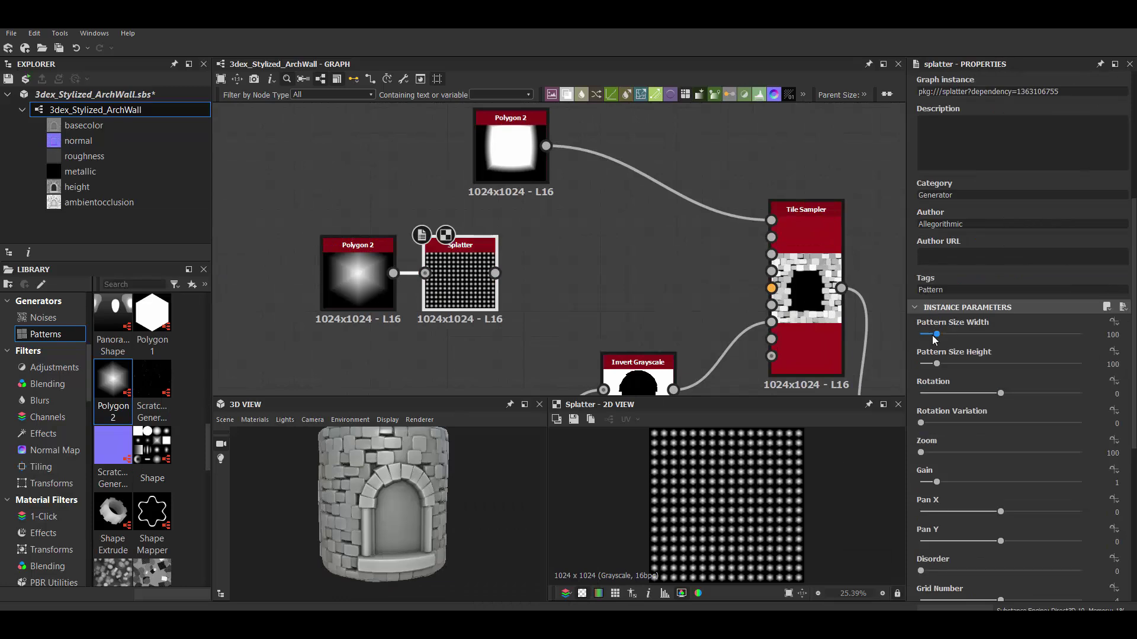
left_click_drag(936, 334, 945, 335)
left_click_drag(934, 386, 956, 387)
Add a Histogram Scan after the Splatter, boosted to whiten the pattern.
scroll(570, 268, "up", 2)
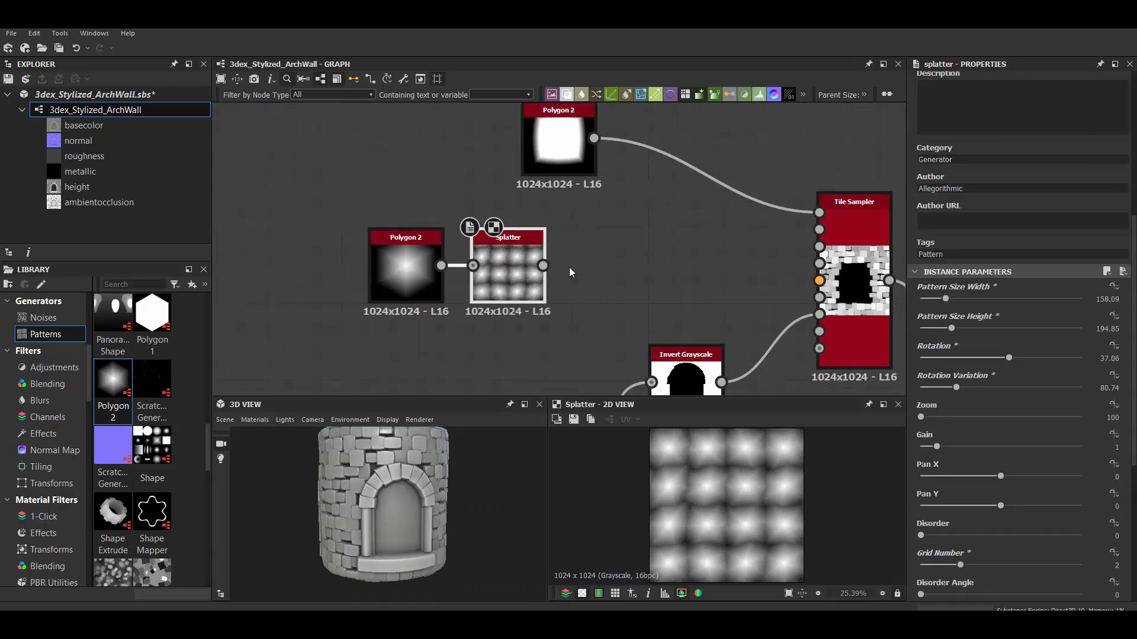
scroll(575, 276, "up", 1)
key("space")
type("his")
left_click(642, 291)
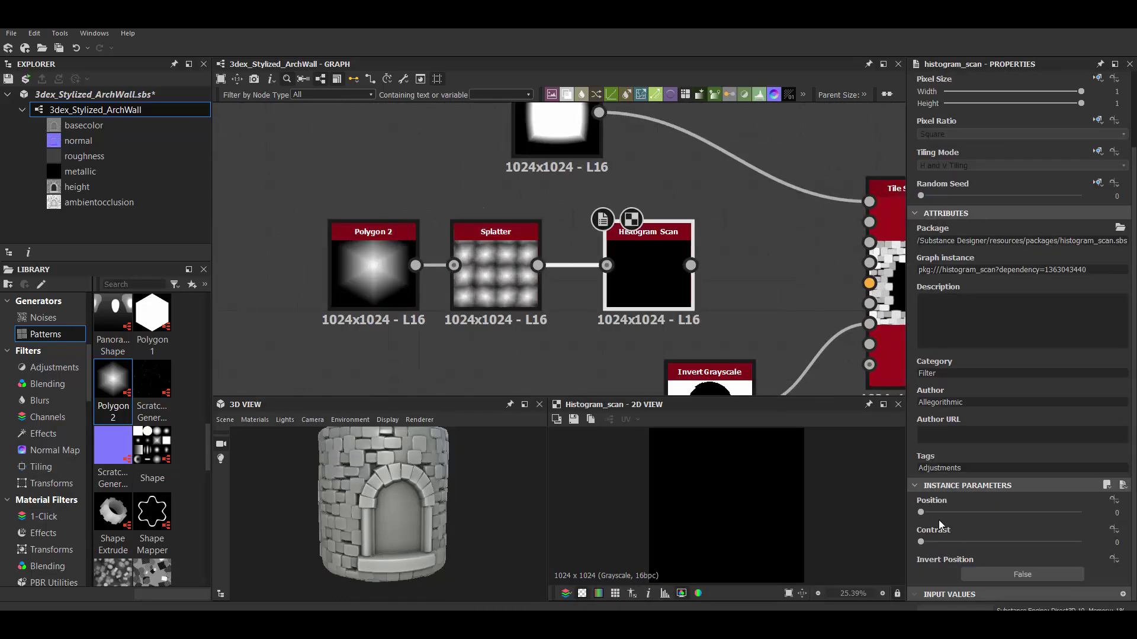
left_click_drag(939, 520, 1050, 513)
Stretch the Splatter shapes into long parallel strokes at rotation 132.35 with no rotation variation.
scroll(467, 223, "up", 2)
left_click(508, 284)
left_click_drag(946, 406, 943, 405)
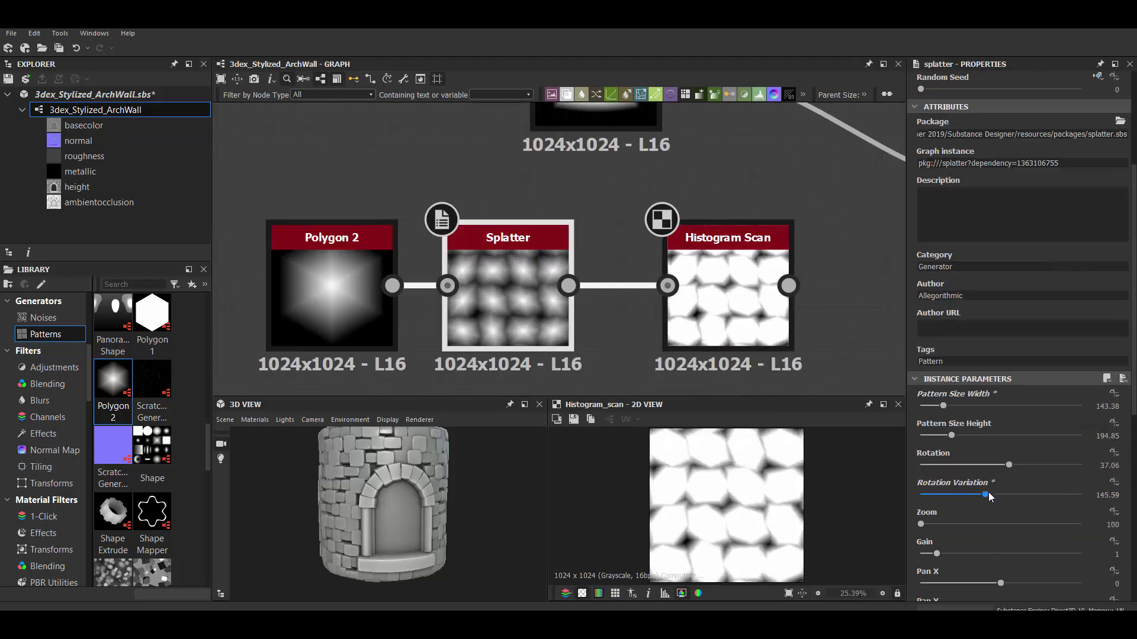
left_click_drag(988, 494, 995, 495)
scroll(1007, 421, "down", 1)
left_click_drag(1008, 429, 1030, 430)
left_click_drag(952, 400, 990, 399)
left_click_drag(943, 370, 936, 370)
left_click_drag(989, 400, 991, 399)
left_click_drag(995, 459, 912, 457)
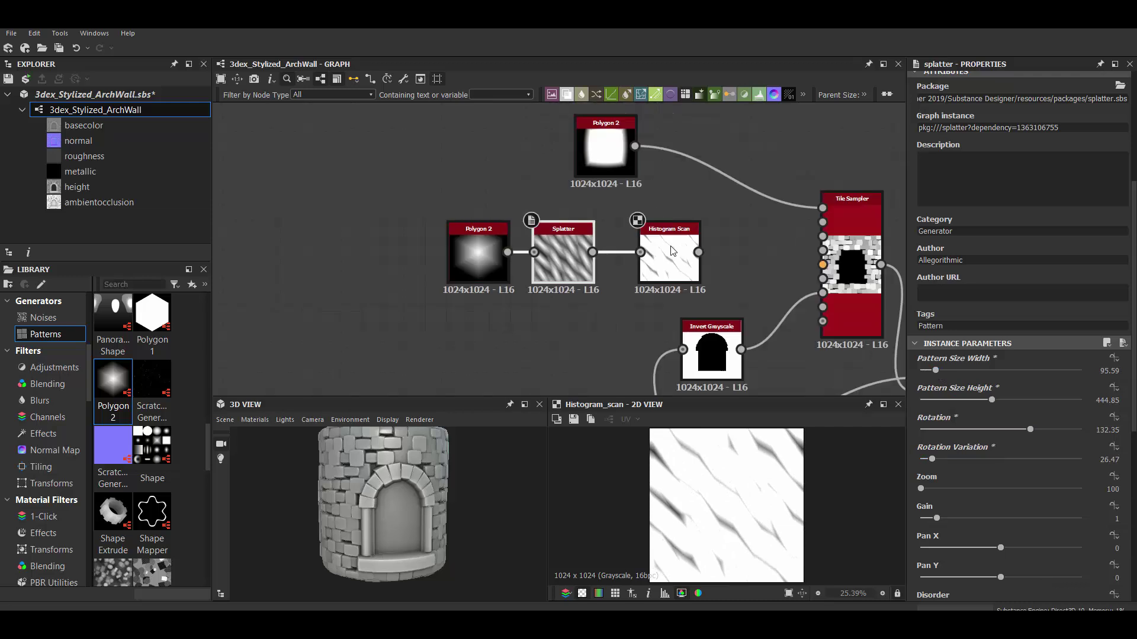
Switch the scratch Blend to Min (Darken) and narrow the Splatter pattern width.
left_click(947, 358)
left_click(947, 384)
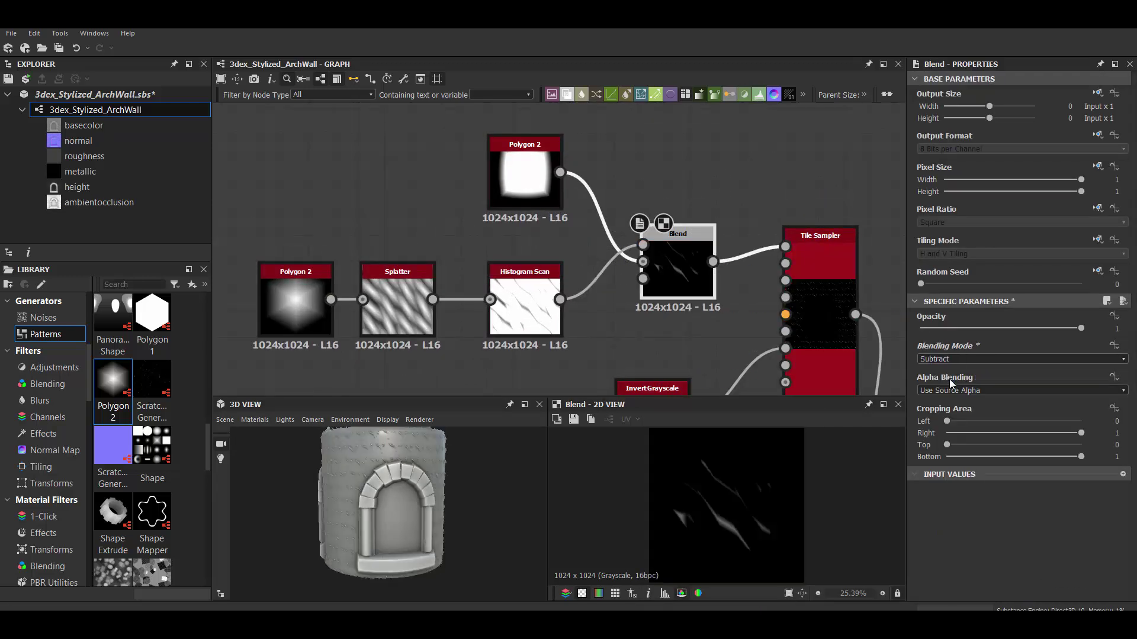
key("Down")
key("Down")
key("Down")
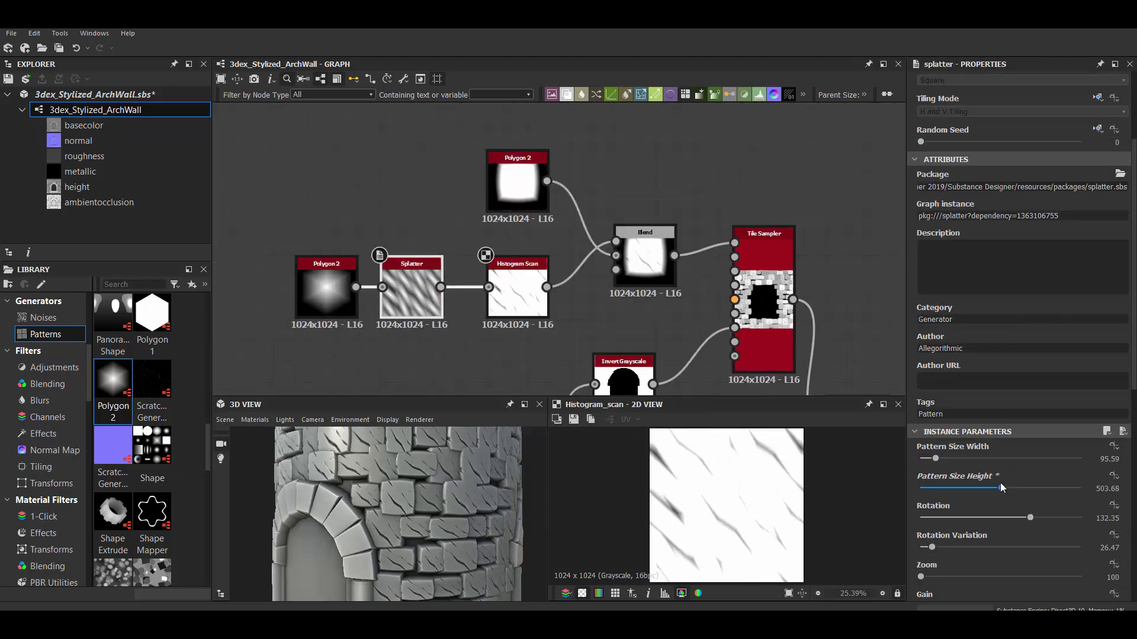
left_click_drag(942, 459, 936, 459)
Insert a Transformation 2D before the Blend to offset the scratch pattern.
left_click(931, 546)
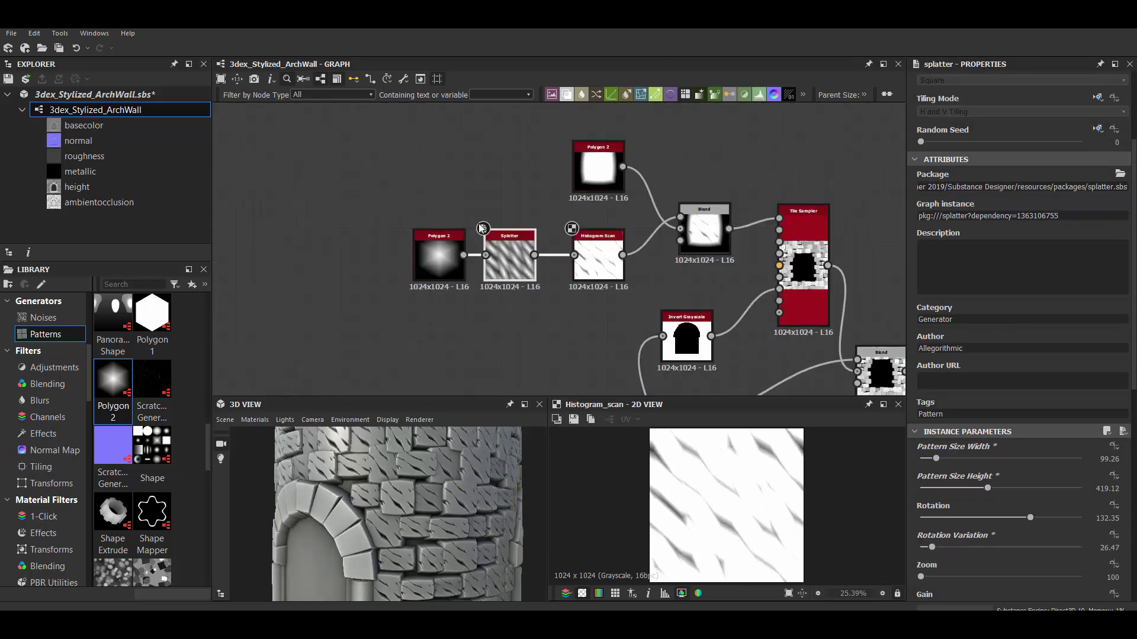
key("space")
type("transform")
key("Return")
left_click_drag(753, 524, 748, 529)
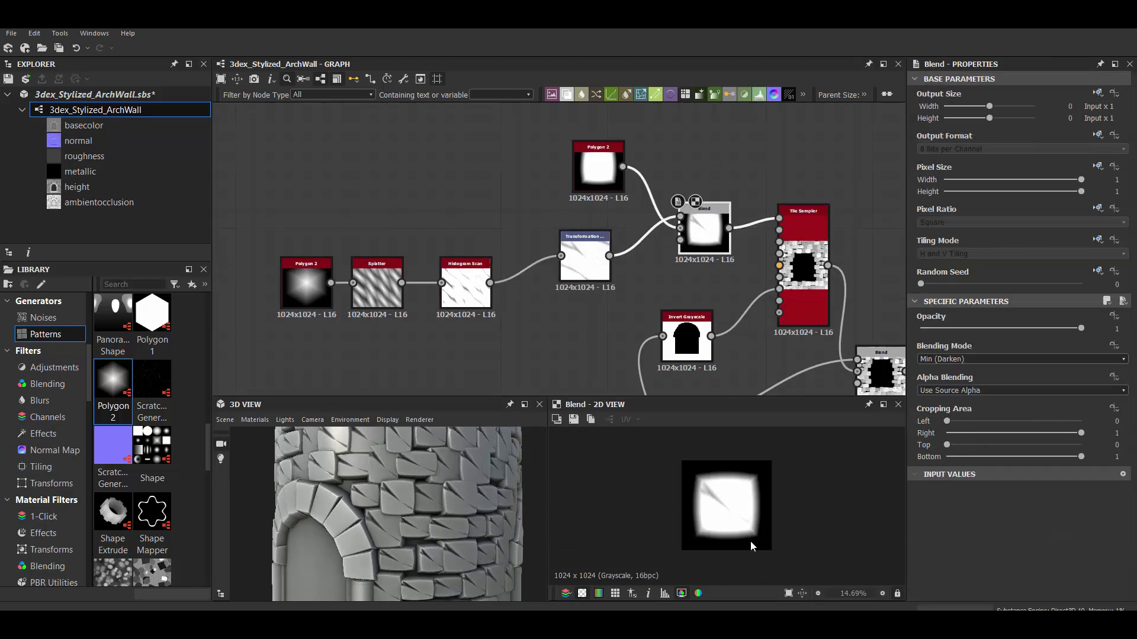
Give the Tile Sampler a second pattern input, link it, and set Blend opacity to 0.36.
left_click_drag(934, 493, 959, 492)
left_click_drag(623, 166, 687, 166)
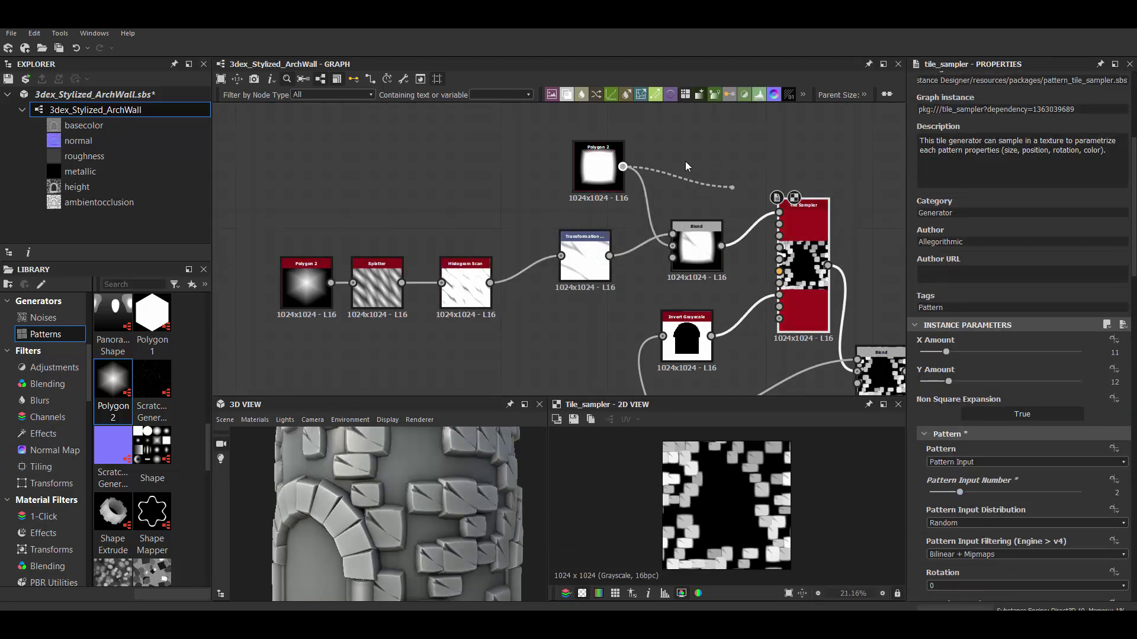
left_click_drag(721, 246, 779, 224)
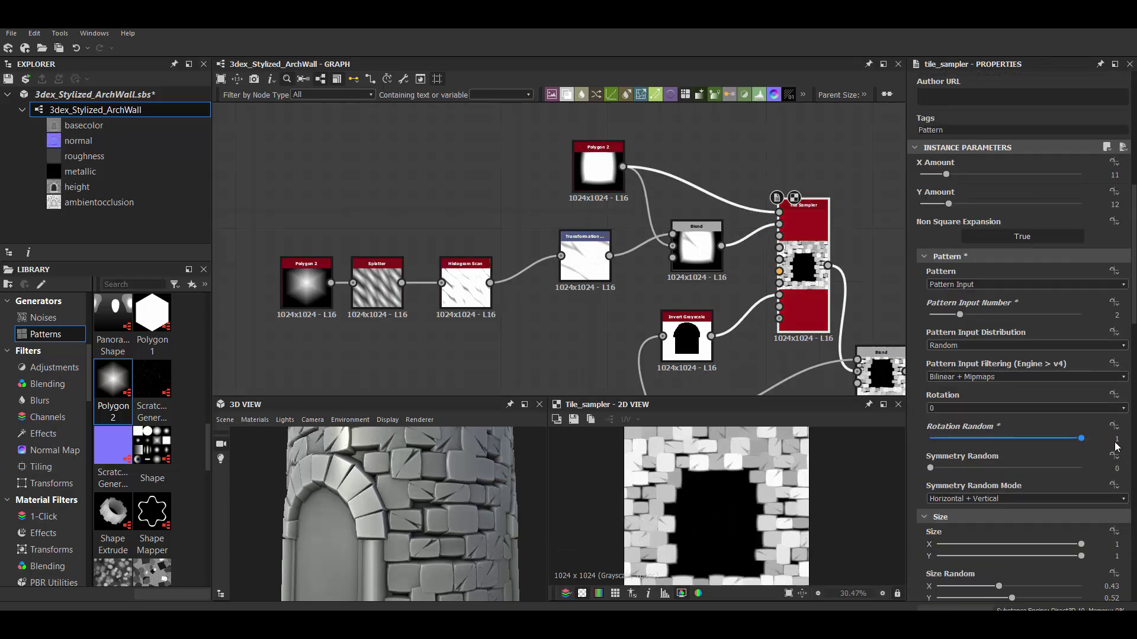
left_click_drag(1001, 328, 988, 329)
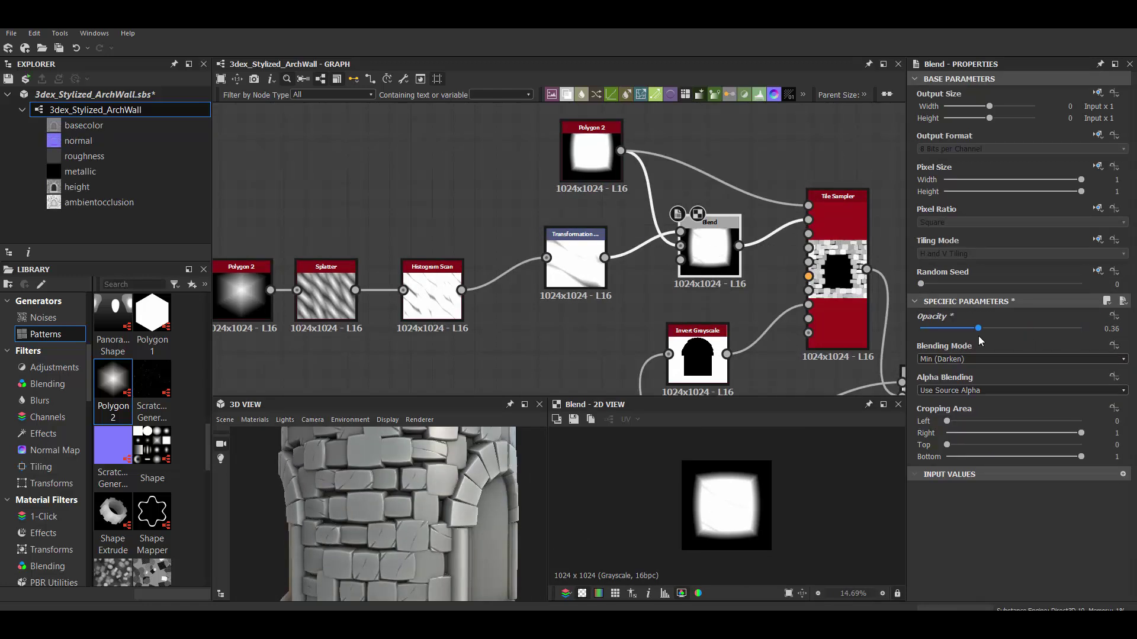
left_click_drag(388, 499, 436, 499)
Add a Slope Blur Grayscale after Polygon 2, driven by Perlin Noise, and preview it.
left_click(501, 190)
key("space")
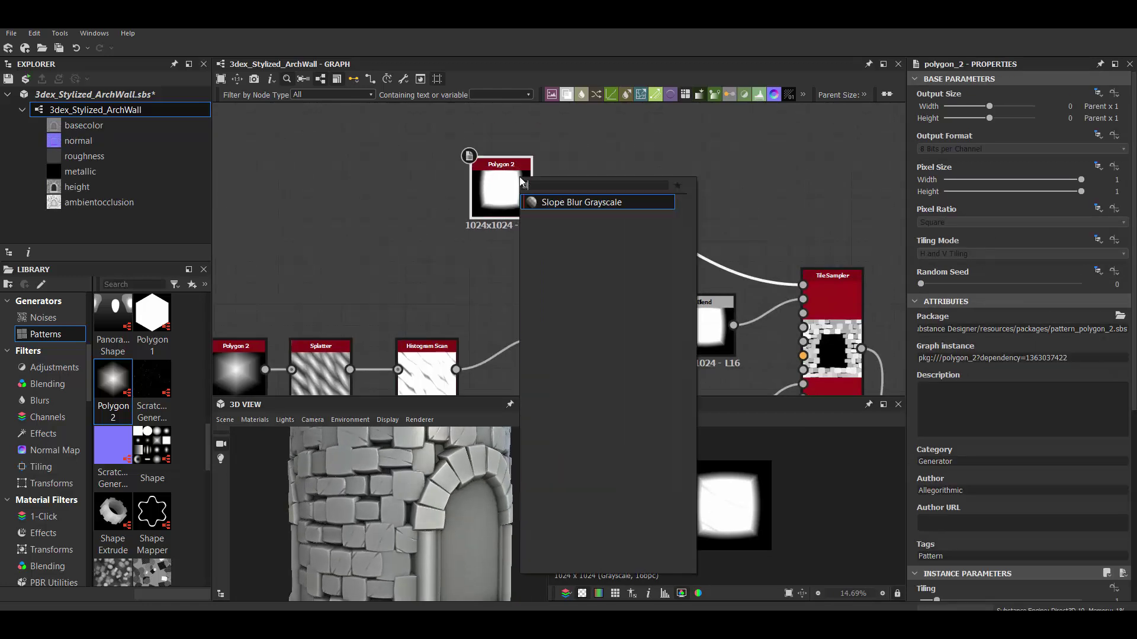
key("Return")
left_click_drag(466, 272, 578, 194)
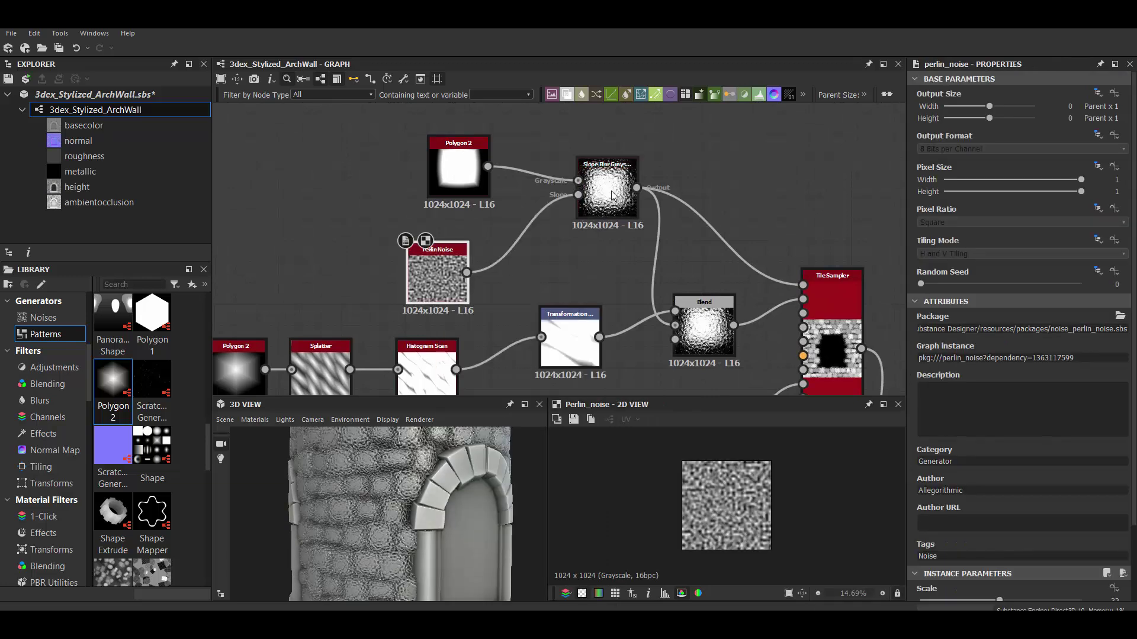
double_click(612, 194)
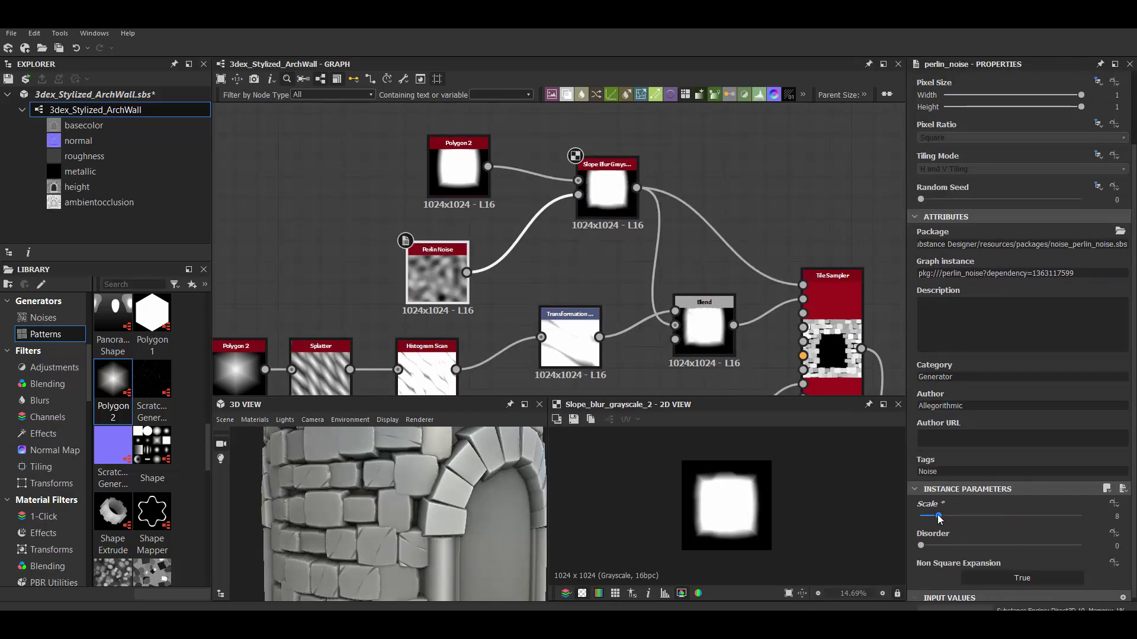
Blur the Perlin Noise with a Blur HQ Grayscale feeding the slope input.
scroll(475, 282, "up", 2)
key("space")
left_click(521, 258)
mouse_move(403, 499)
left_mouse_down()
mouse_move(449, 499)
mouse_move(417, 489)
mouse_move(374, 507)
mouse_move(422, 474)
left_mouse_up()
Duplicate the scratch Transformation 2D and Blend as a second layer with a different offset.
scroll(278, 261, "down", 3)
left_click_drag(275, 257, 572, 288)
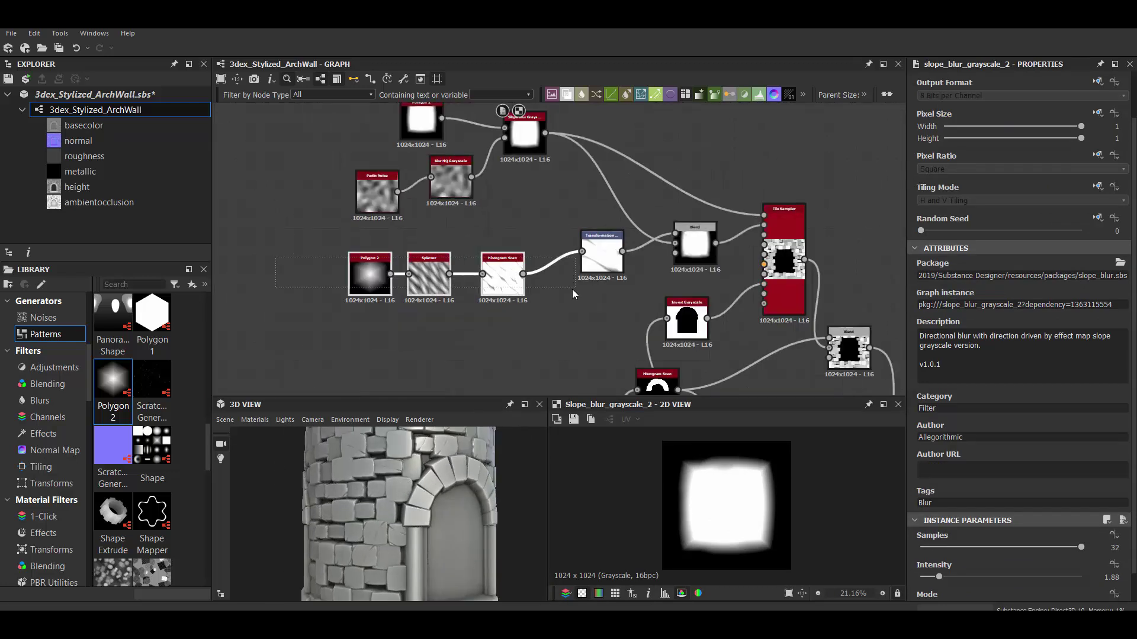
scroll(716, 345, "up", 2)
mouse_move(740, 513)
left_mouse_down()
mouse_move(837, 507)
mouse_move(869, 523)
mouse_move(735, 533)
left_mouse_up()
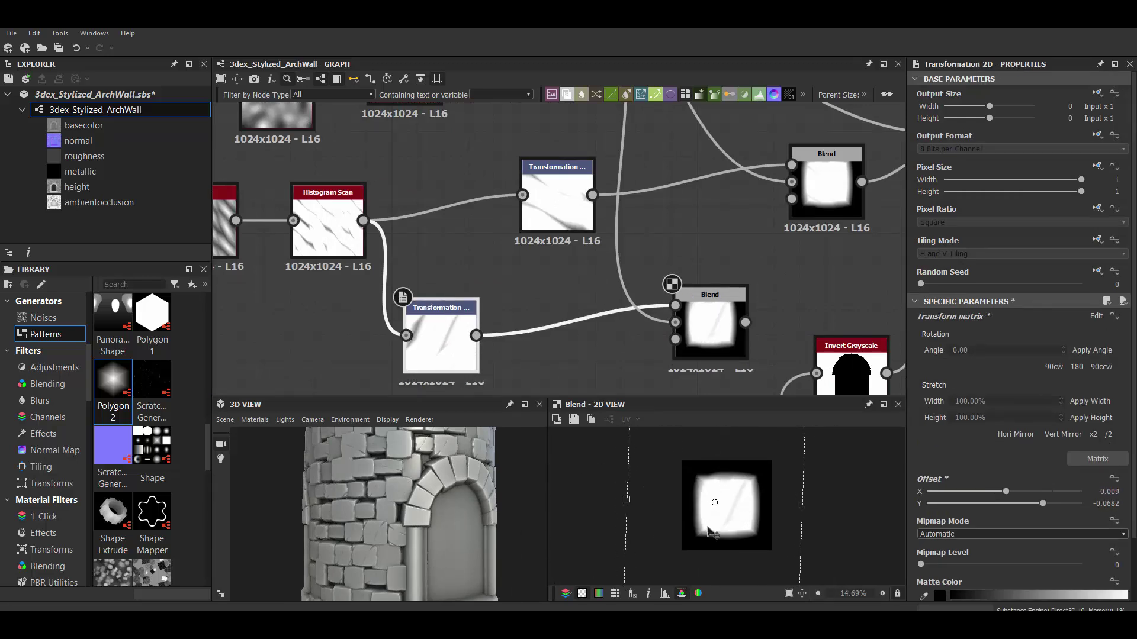
Inspect the Tile Sampler and preview the Histogram Scan result.
scroll(749, 542, "up", 2)
scroll(704, 296, "down", 2)
left_click(876, 249)
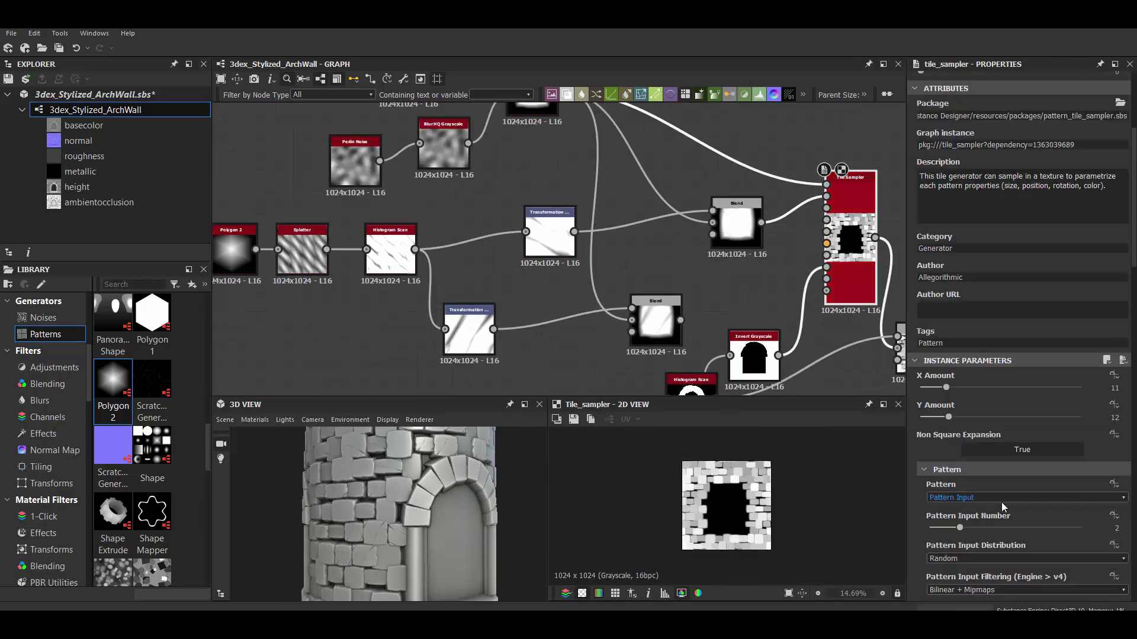
scroll(713, 284, "up", 2)
scroll(714, 285, "down", 2)
scroll(415, 237, "up", 2)
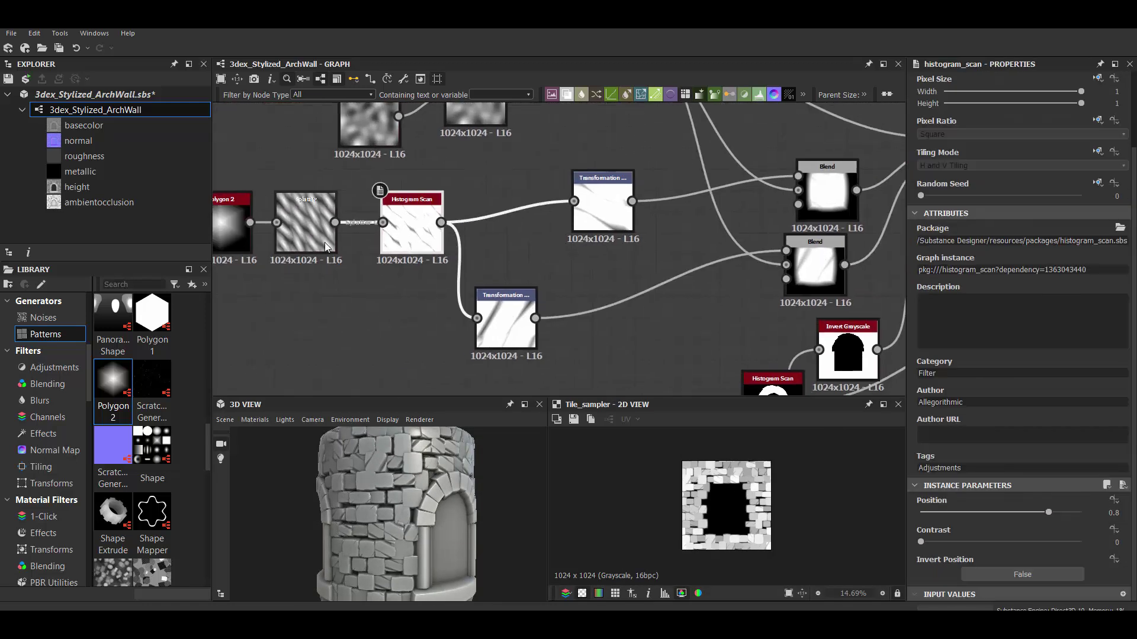
double_click(412, 225)
Set Splatter rotation variation to 29.12 and pattern height to 378.68.
left_click(306, 225)
scroll(482, 462, "up", 2)
left_click_drag(939, 459, 931, 461)
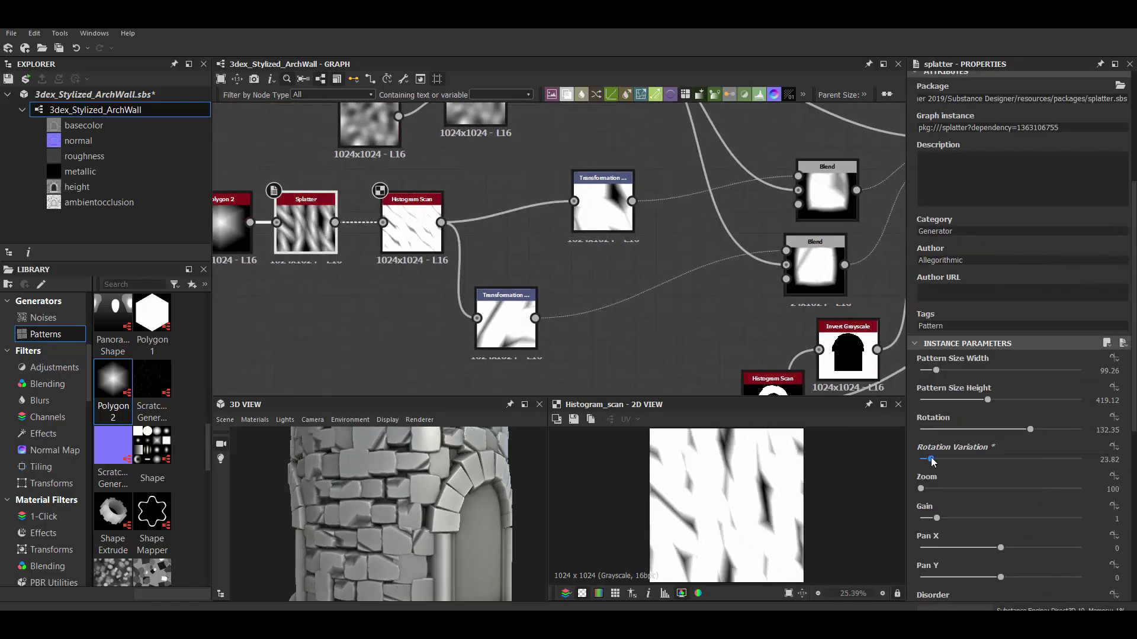
left_click_drag(987, 400, 981, 400)
scroll(418, 499, "down", 3)
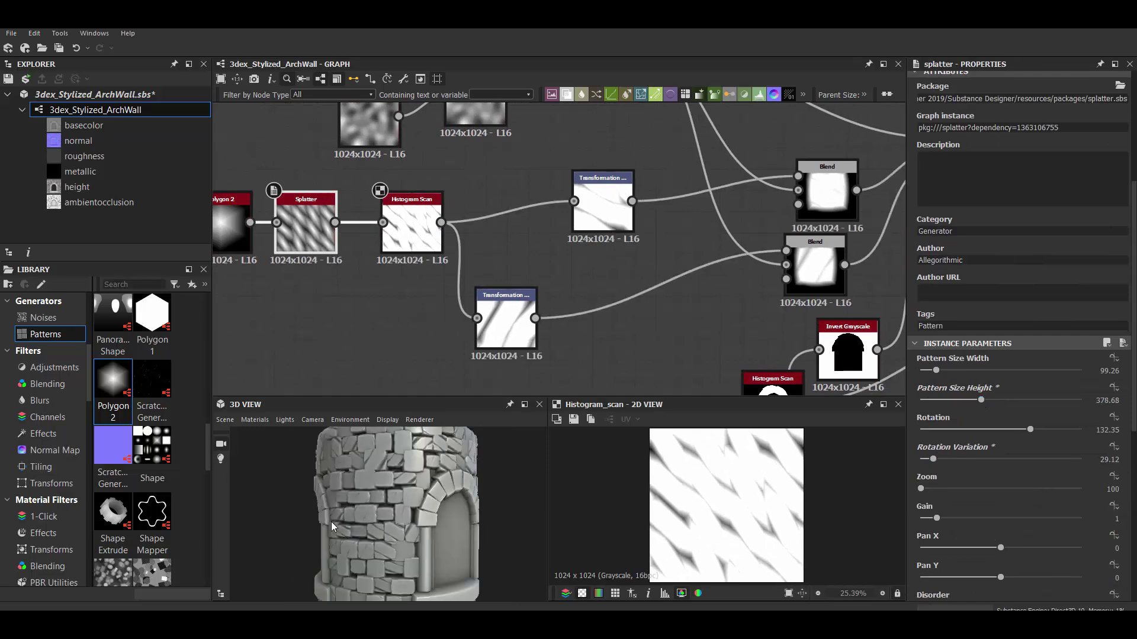
scroll(418, 499, "up", 2)
left_click_drag(418, 499, 467, 497)
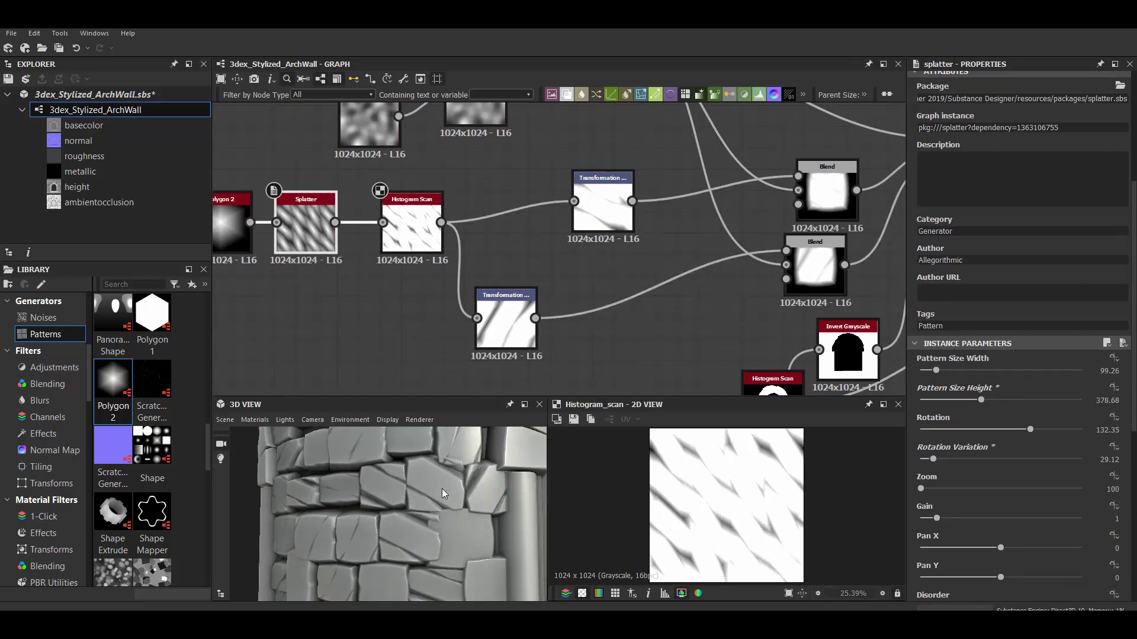
Add a Perlin Noise and wire it into the Warp's second input.
scroll(561, 245, "down", 2)
key("space")
type("perlin")
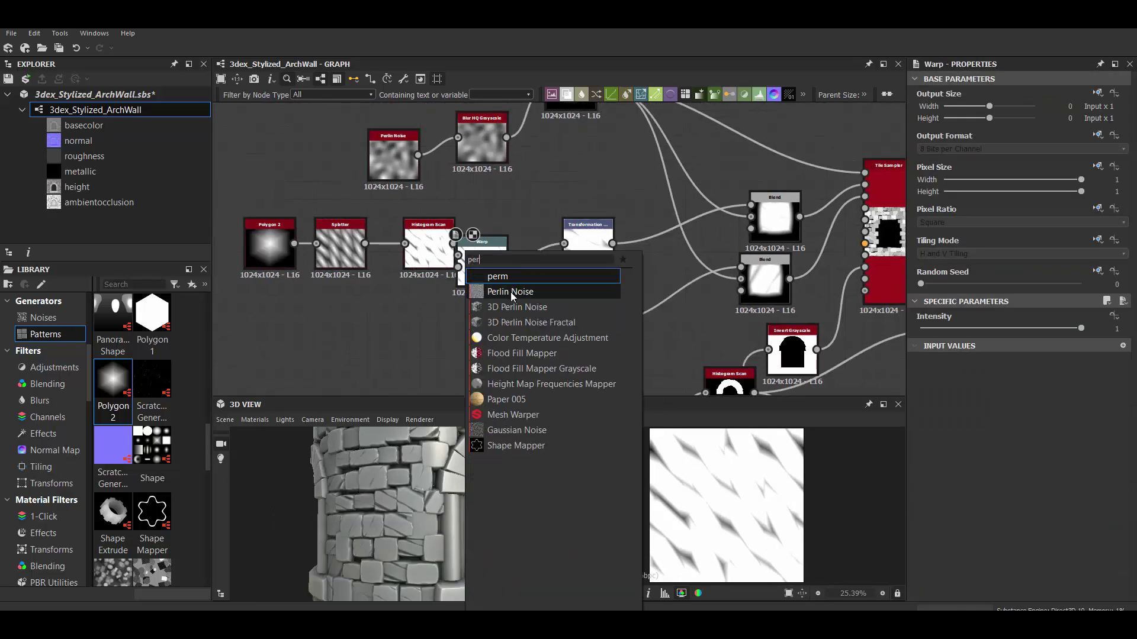
left_click(510, 293)
scroll(453, 311, "up", 2)
scroll(479, 320, "up", 2)
left_click_drag(577, 361, 431, 343)
left_click_drag(483, 332, 564, 216)
Lower the Blend opacity and enlarge the Tile Sampler bricks to scale 2.38.
scroll(479, 475, "up", 3)
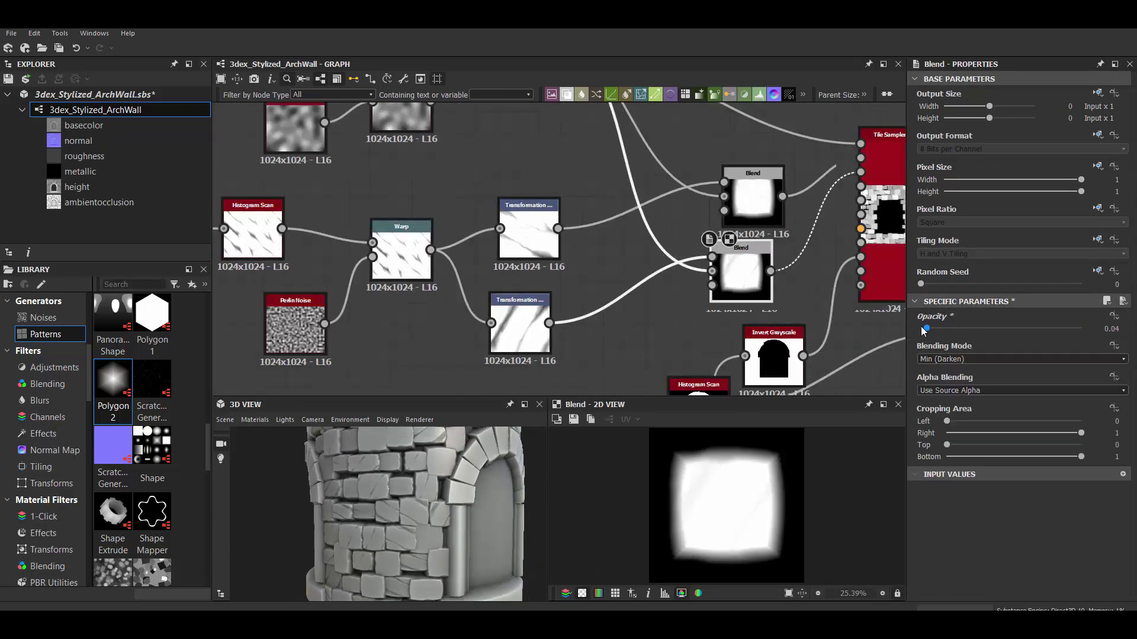
left_click_drag(1058, 329, 1019, 329)
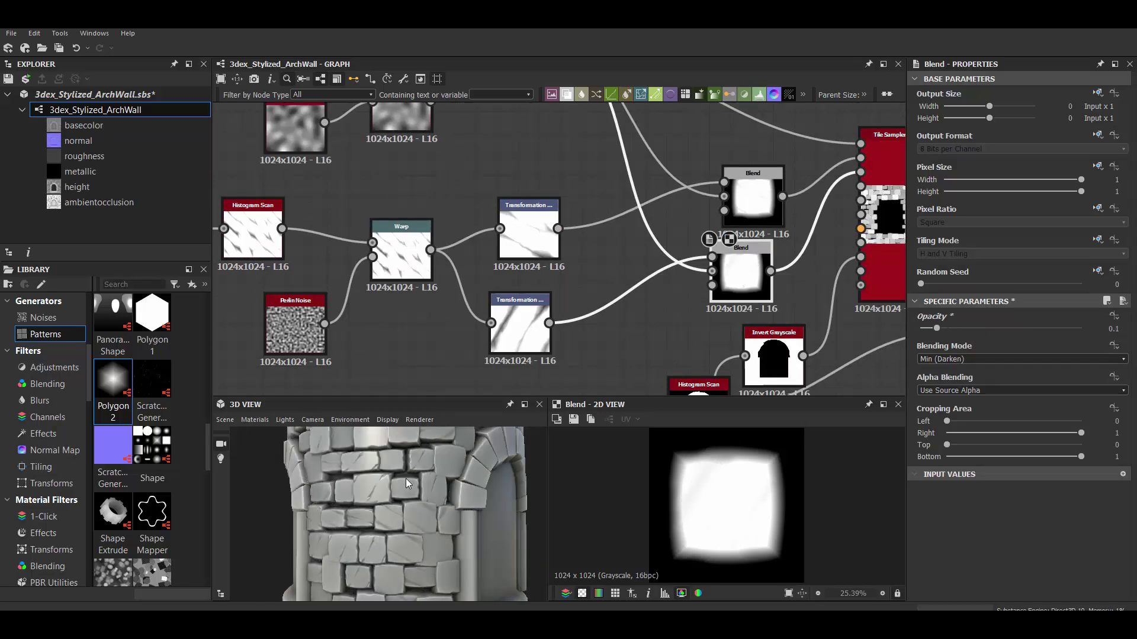
scroll(349, 277, "down", 2)
left_click(725, 195)
scroll(1058, 475, "down", 10)
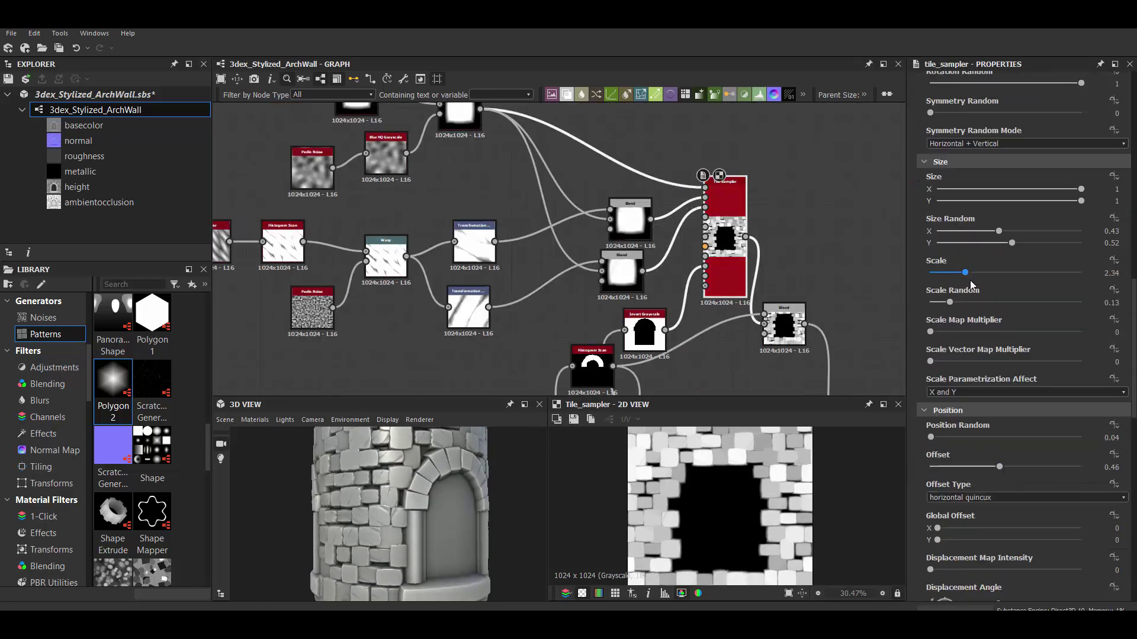
left_click_drag(966, 272, 976, 272)
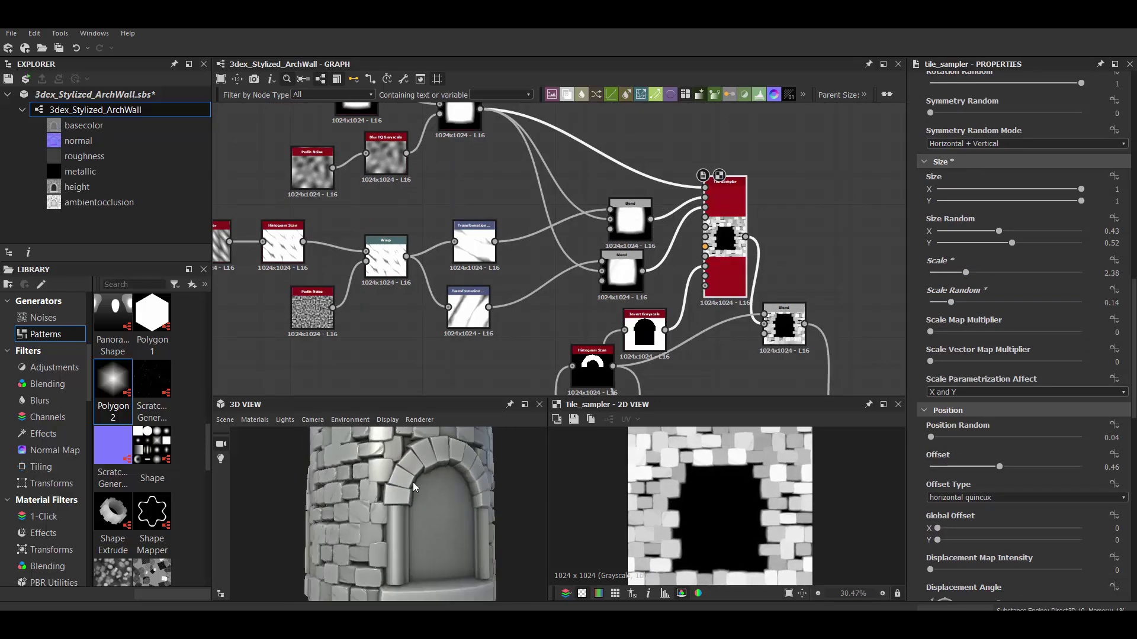
scroll(561, 255, "down", 3)
scroll(520, 265, "up", 1)
scroll(520, 264, "up", 1)
Insert a Blend before Splatter Circular and set it to Min (Darken).
left_click_drag(601, 205, 554, 267)
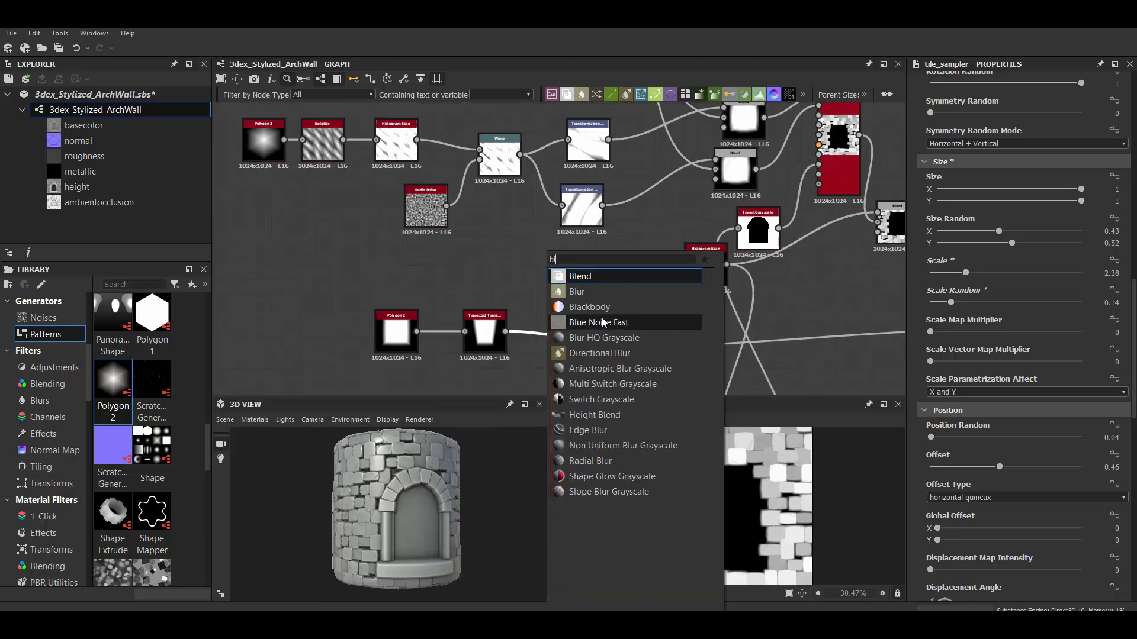
left_click(563, 273)
left_click(1007, 359)
left_click(933, 398)
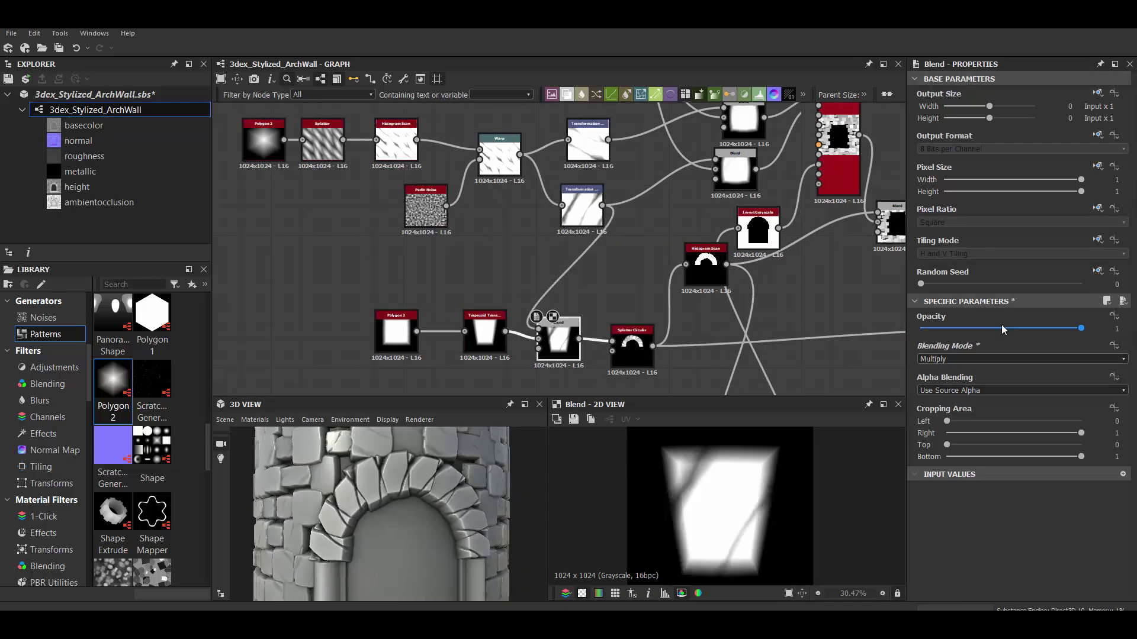
left_click_drag(1082, 339, 1089, 329)
left_click(1007, 359)
left_click(945, 395)
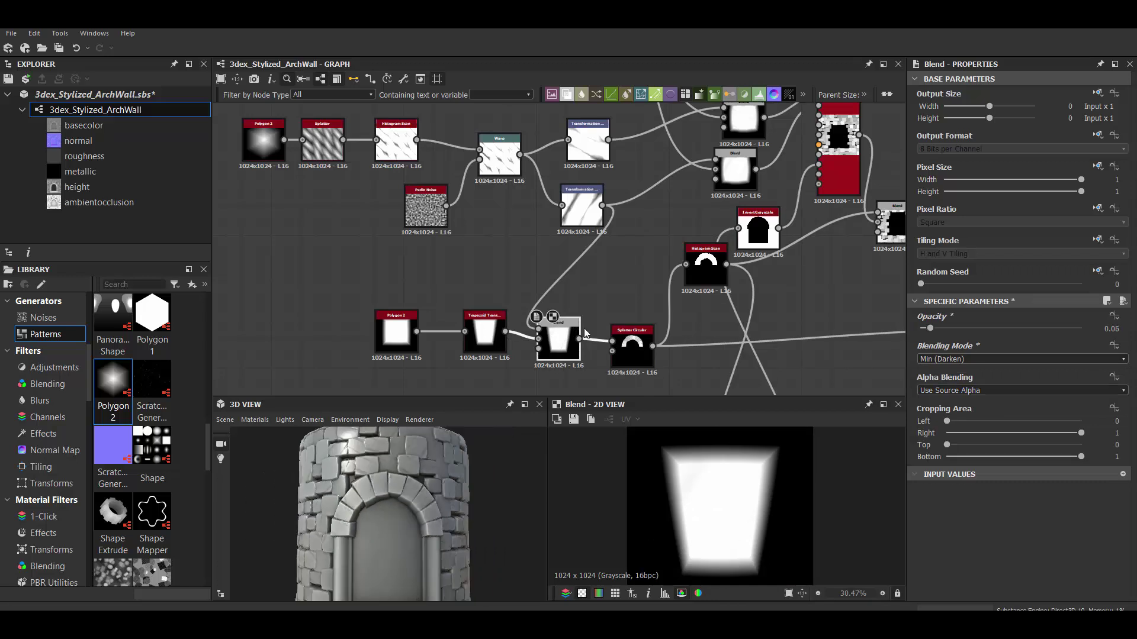
Rearrange the trapezoid and Blend nodes and preview Splatter Circular.
middle_click_drag(592, 267, 578, 231)
left_click_drag(544, 311, 530, 337)
left_click_drag(470, 299, 456, 296)
middle_click_drag(539, 338, 417, 286)
left_click(417, 286)
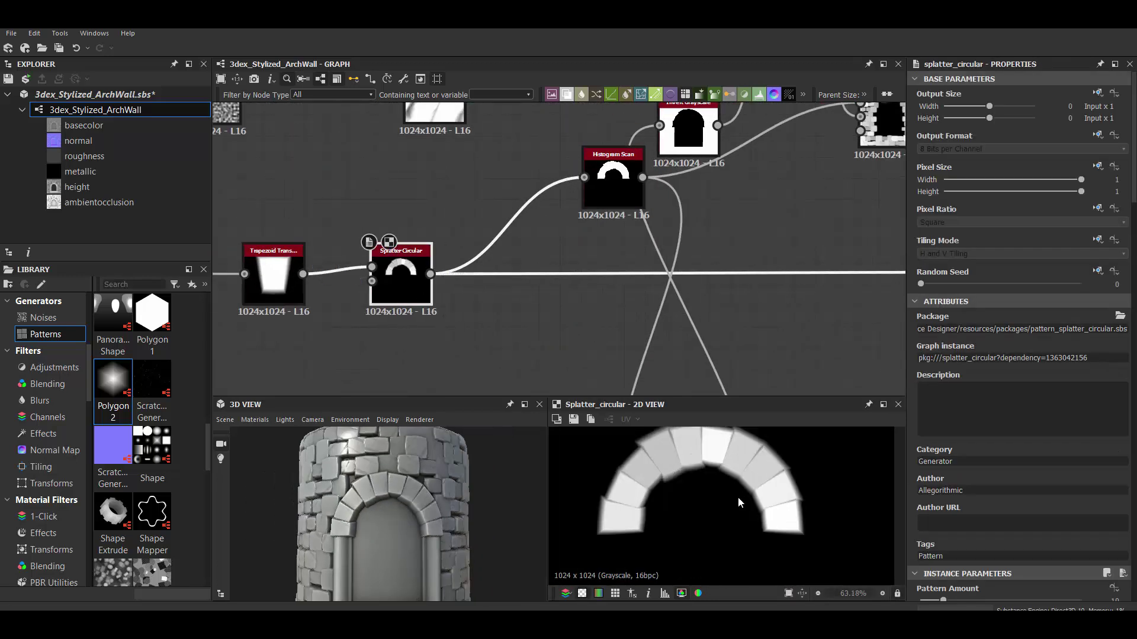
middle_click_drag(724, 290, 624, 290)
Add a Min-mode Slope Blur Grayscale after the arch, with Perlin Noise scale 24.
key("space")
type("sl")
key("Return")
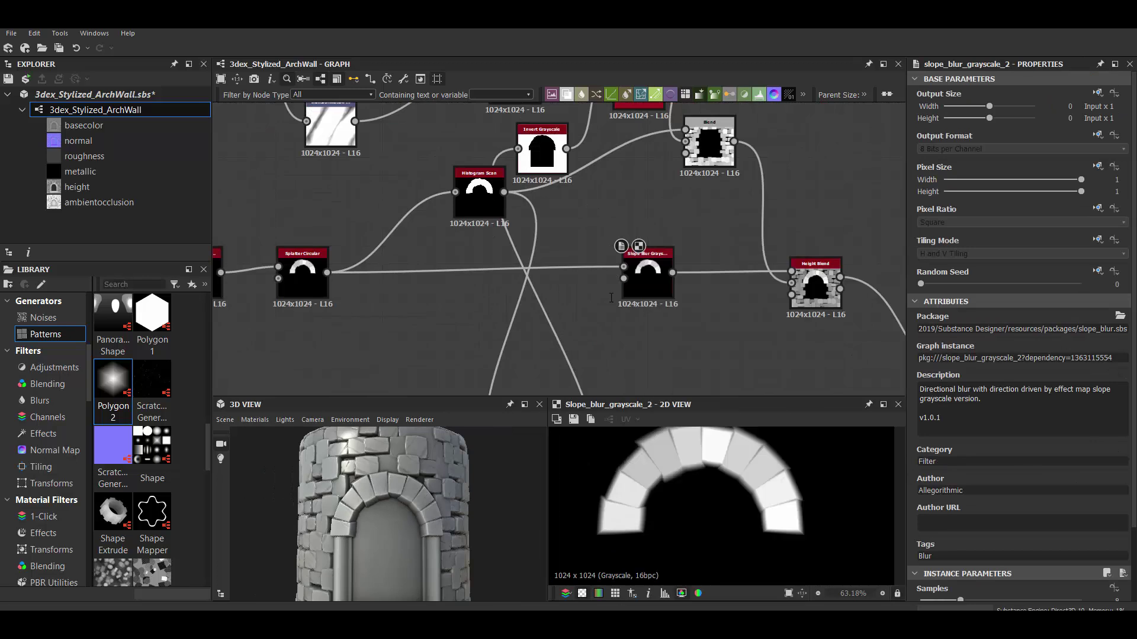
left_click(932, 546)
scroll(948, 576, "down", 1)
scroll(662, 281, "up", 3)
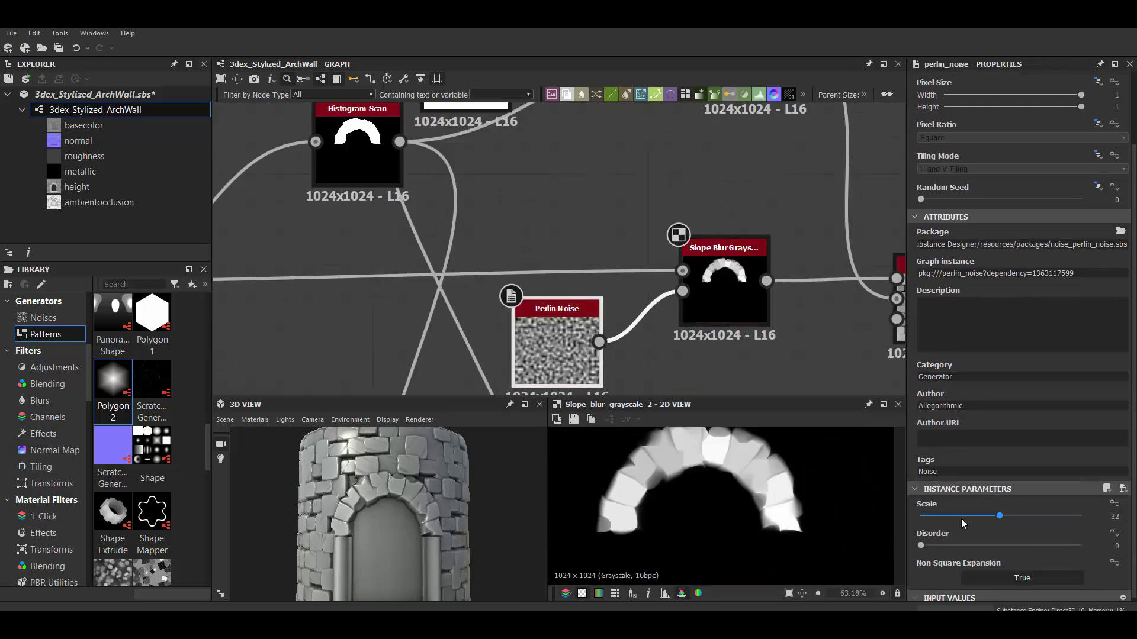
left_click_drag(954, 516, 978, 516)
Blur the noise with Blur HQ Grayscale and set slope blur intensity to 0.24.
scroll(553, 318, "down", 1)
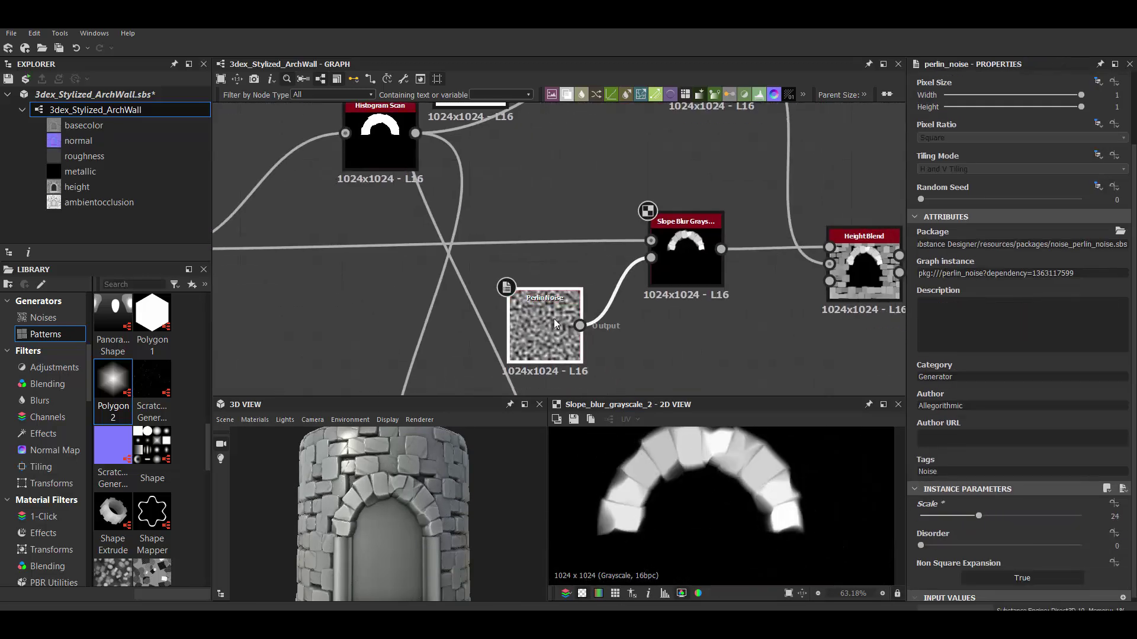
key("space")
type("bl")
left_click(622, 338)
left_click(968, 548)
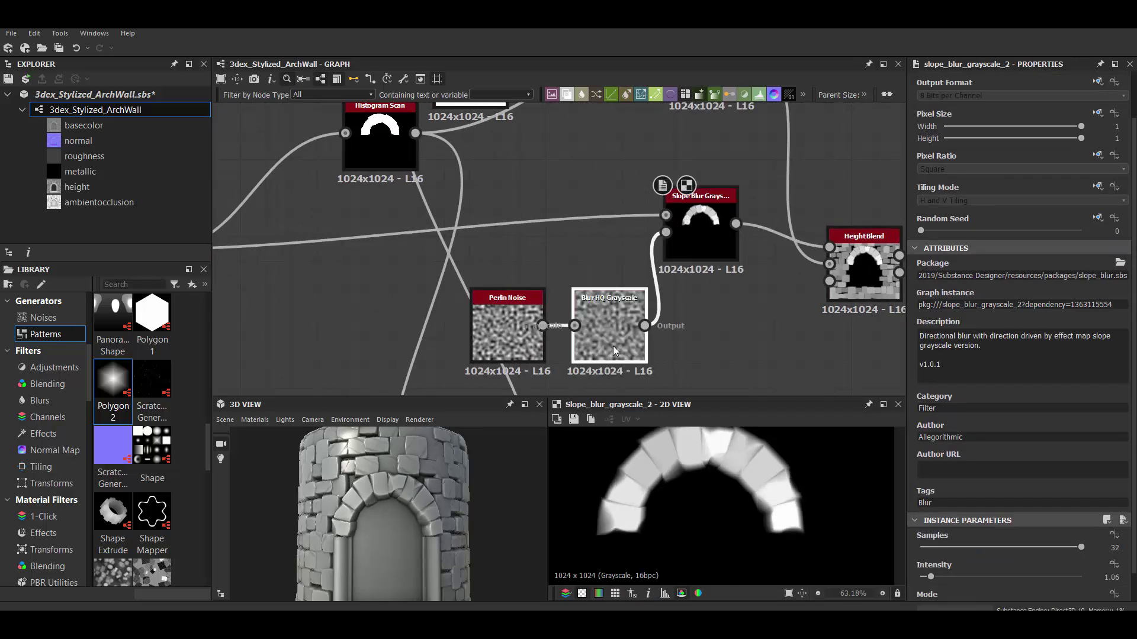
scroll(991, 516, "down", 1)
left_click_drag(931, 544, 922, 544)
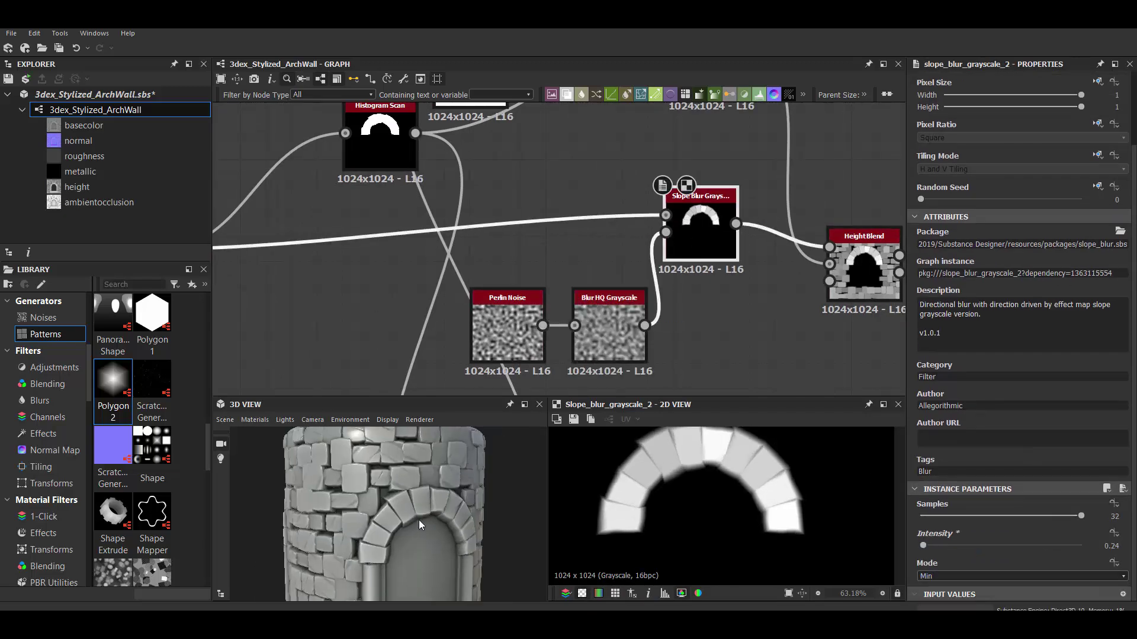
scroll(641, 280, "down", 1)
scroll(642, 279, "down", 2)
Connect the Histogram Scan into the pillars Blend and set it to Multiply.
middle_click_drag(641, 279, 521, 333)
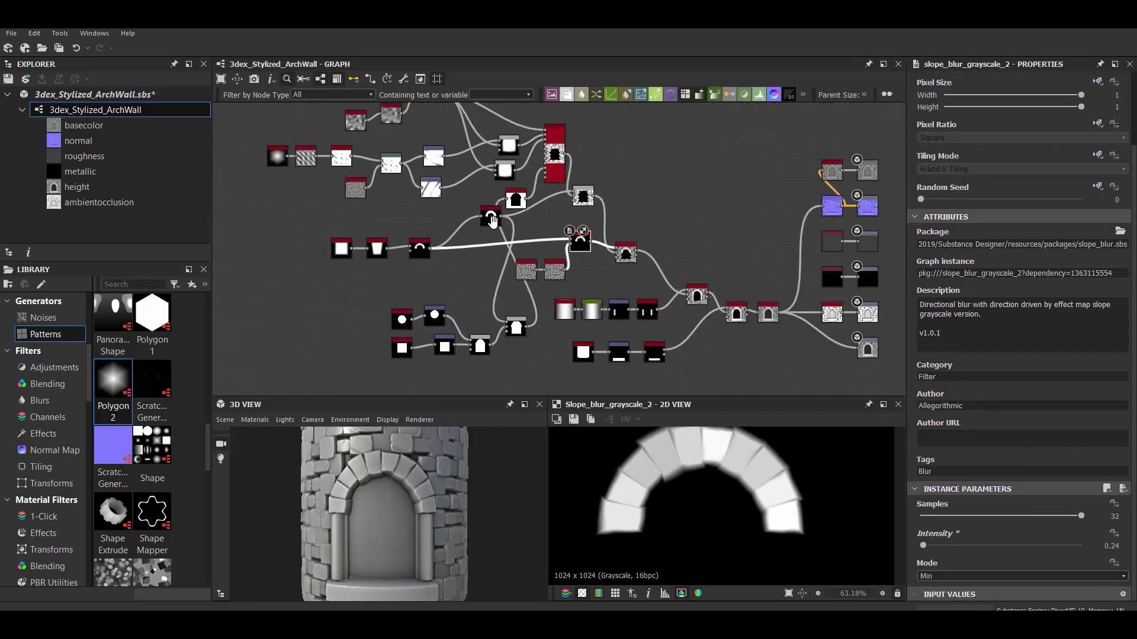
scroll(521, 333, "up", 1)
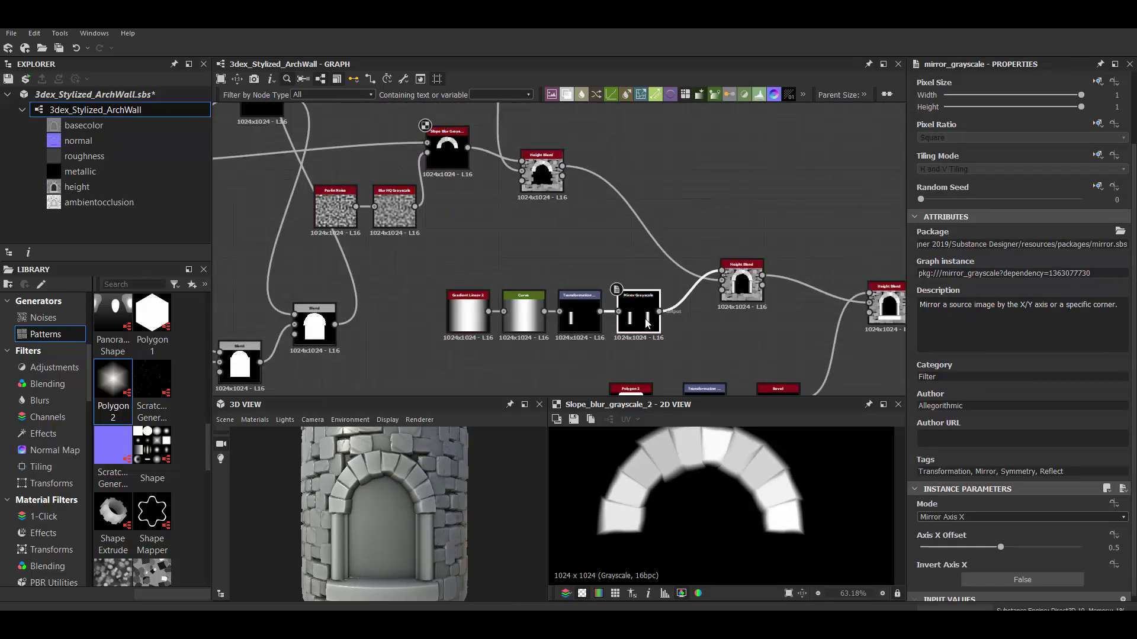
left_click_drag(401, 172, 644, 318)
scroll(680, 326, "up", 1)
left_click(1021, 360)
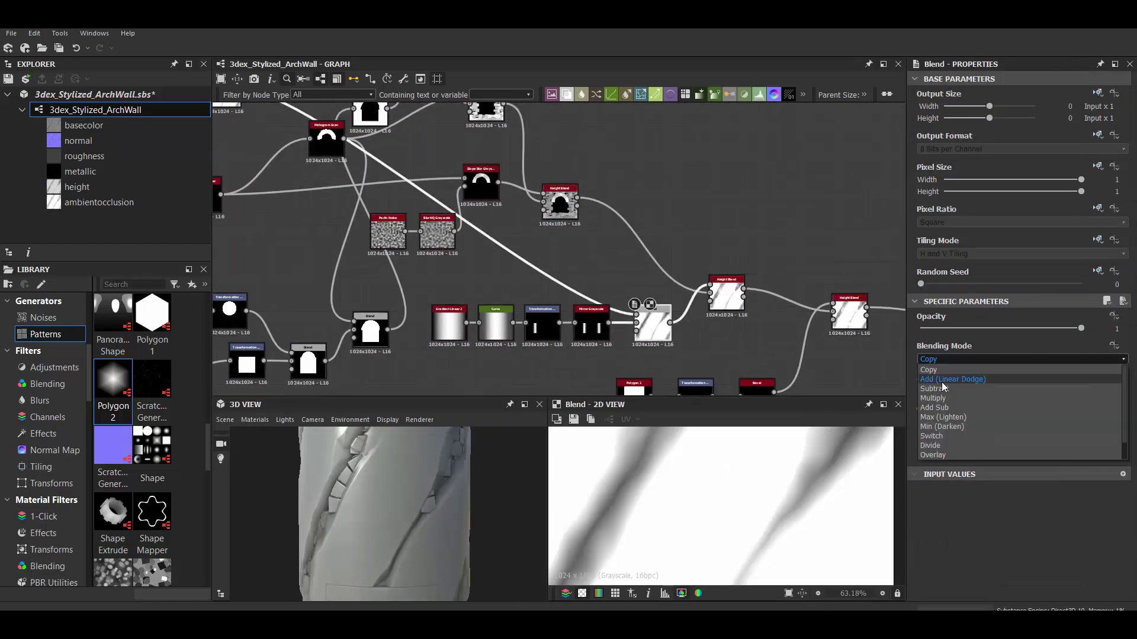
left_click(944, 402)
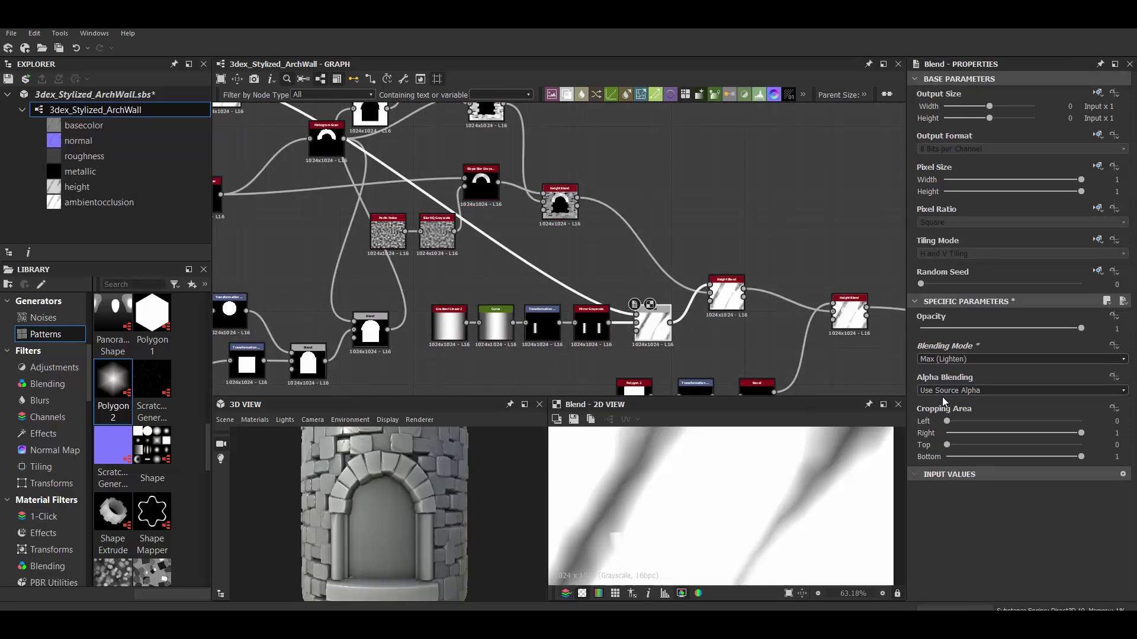
Move and preview the Transformation 2D, offsetting the crack pattern over the pillars.
scroll(826, 328, "down", 2)
left_click_drag(408, 167, 550, 242)
scroll(550, 243, "up", 2)
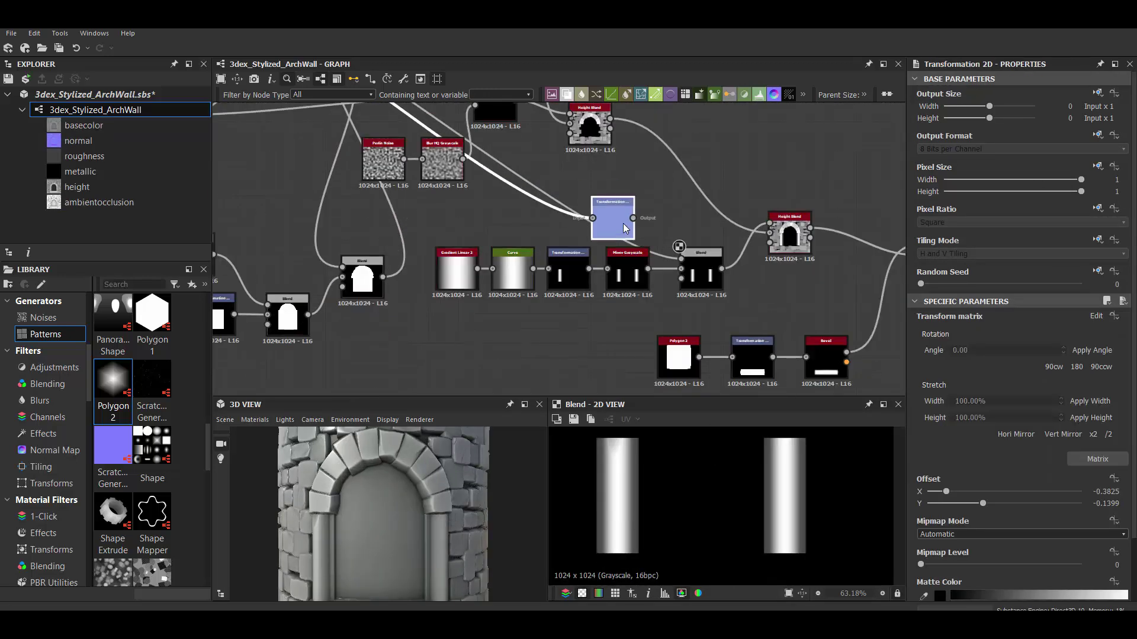
double_click(612, 219)
scroll(643, 245, "up", 2)
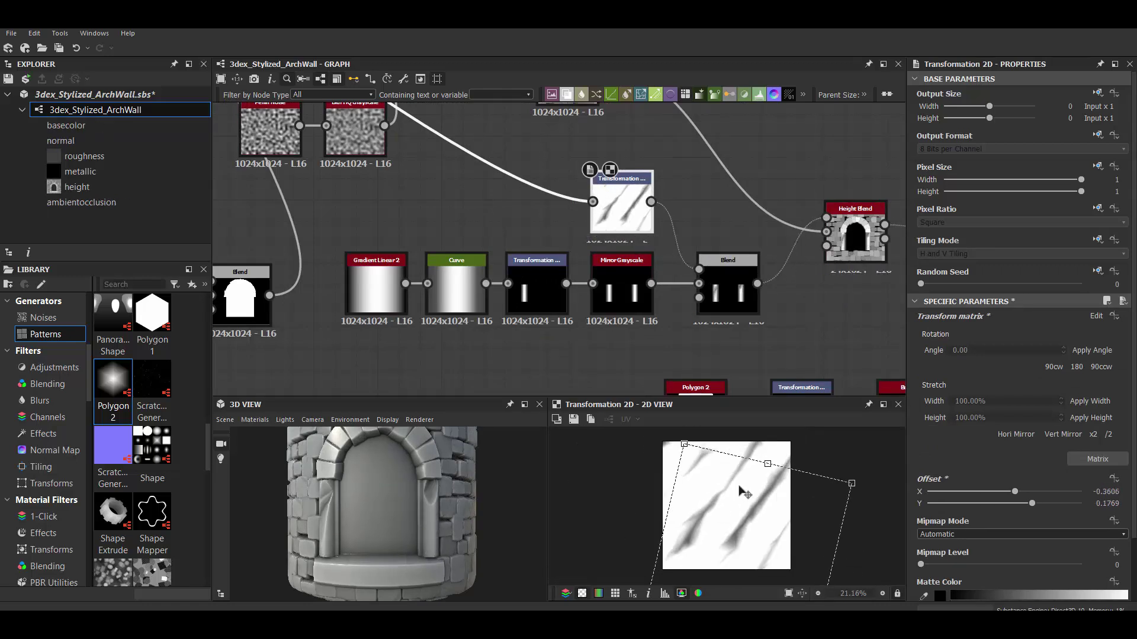
scroll(743, 492, "down", 1)
left_click_drag(743, 492, 696, 472)
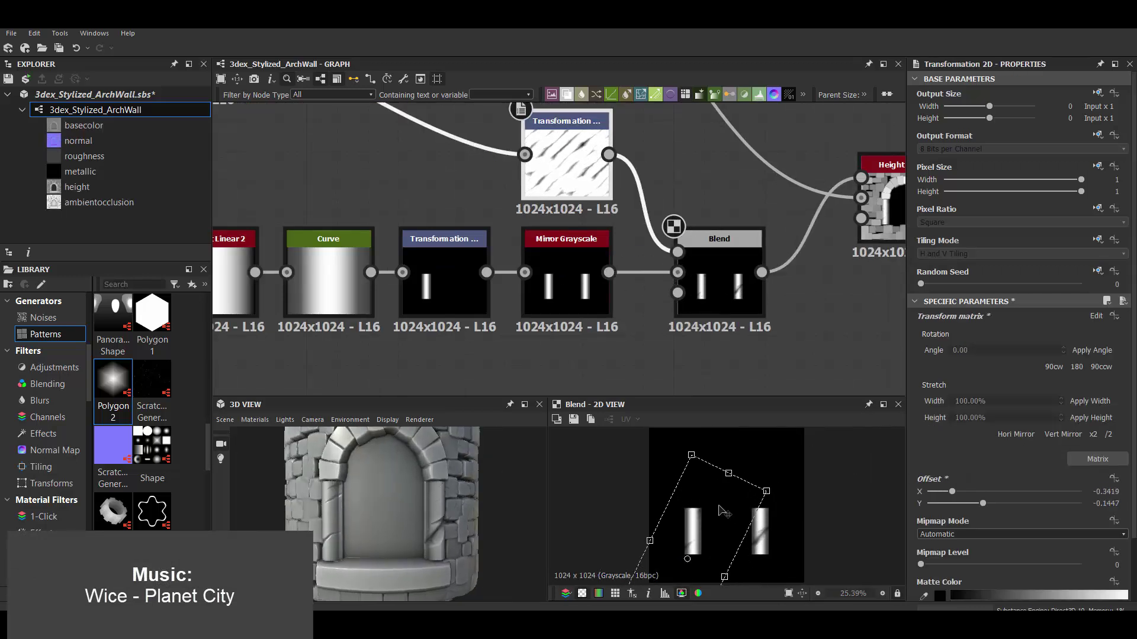
left_click_drag(727, 516, 731, 503)
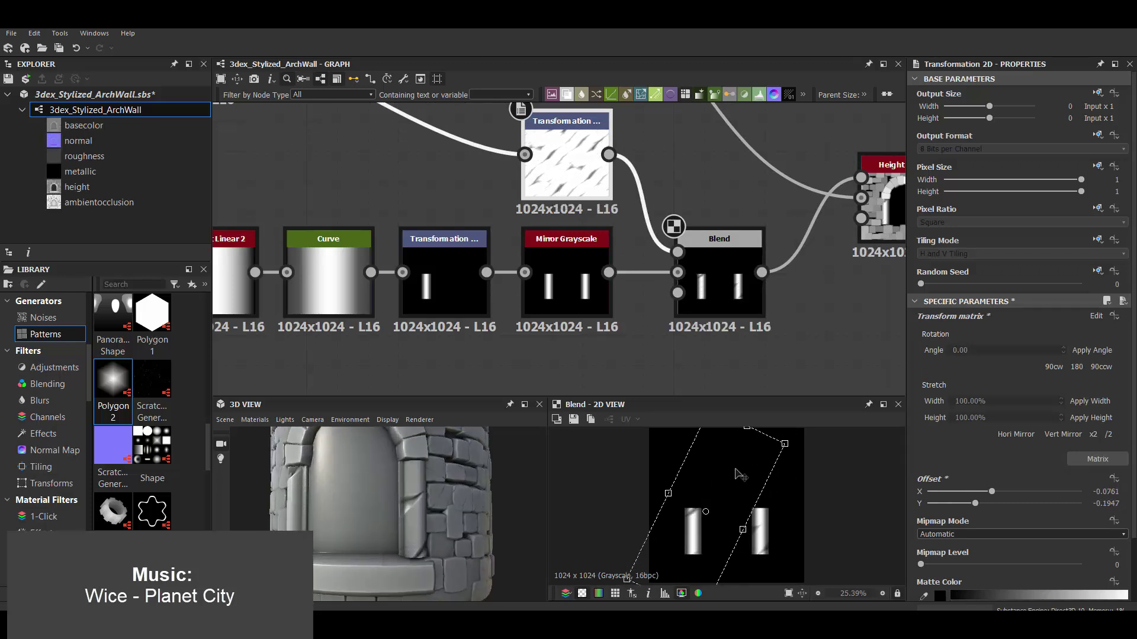
Review the bars Blend parameters and orbit the tower to face the arch.
left_click(719, 261)
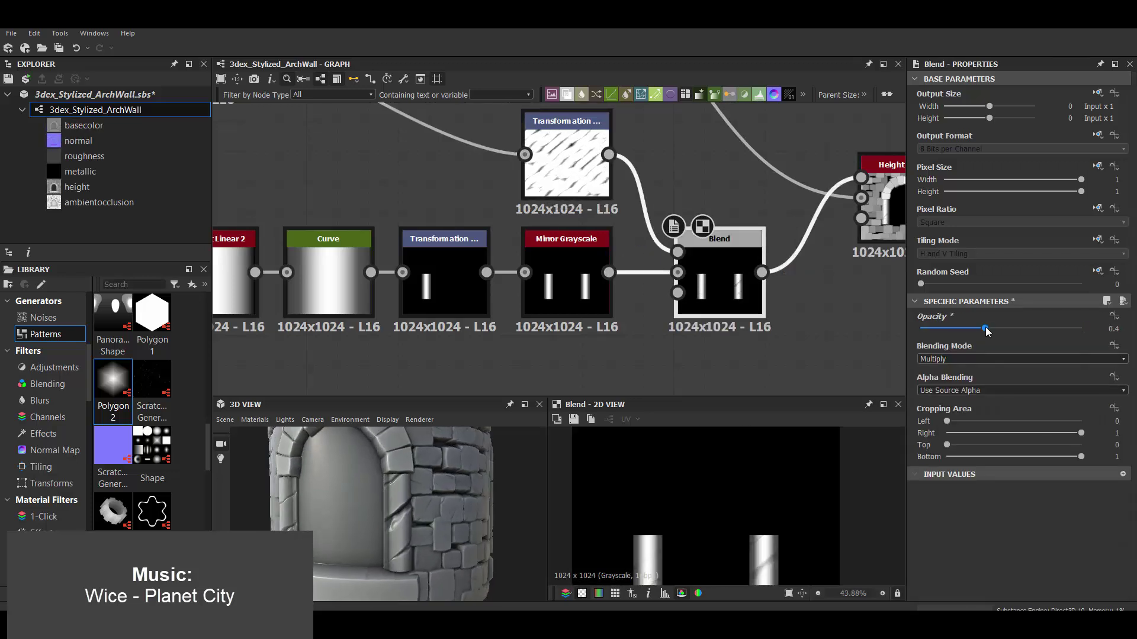
scroll(460, 525, "down", 3)
mouse_move(460, 525)
left_mouse_down()
mouse_move(411, 475)
mouse_move(439, 505)
left_mouse_up()
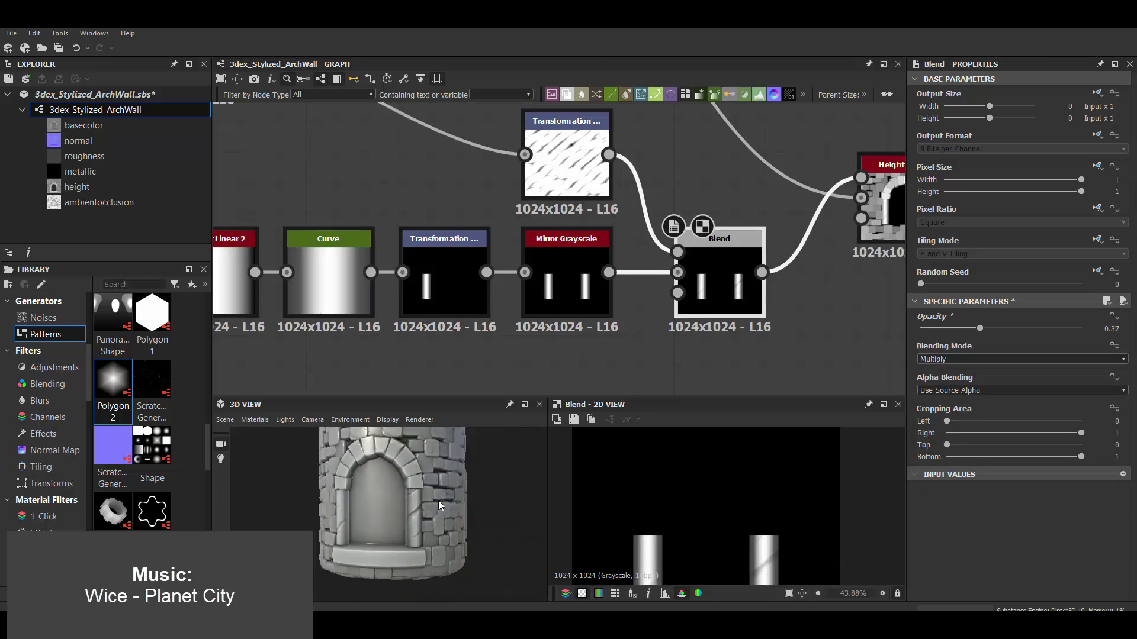
scroll(633, 301, "down", 3)
scroll(652, 301, "up", 3)
Insert a Slope Blur Grayscale after the Bevel, driven by a Perlin Noise instead of Clouds 2.
key("space")
type("slope blur")
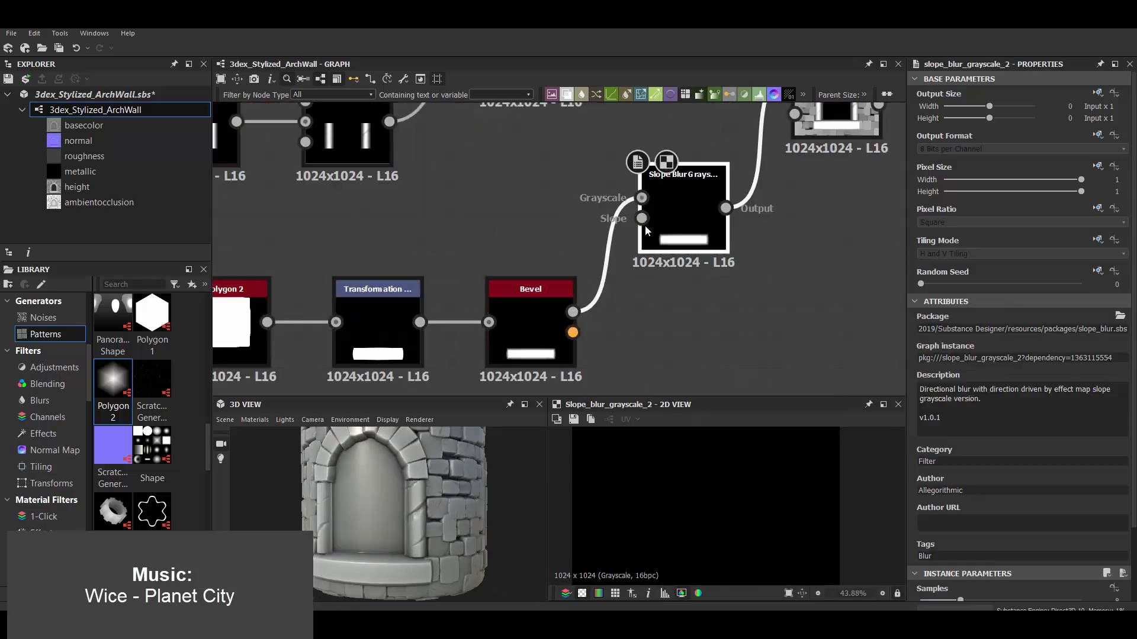
key("space")
type("cl")
left_click(732, 383)
scroll(988, 484, "down", 2)
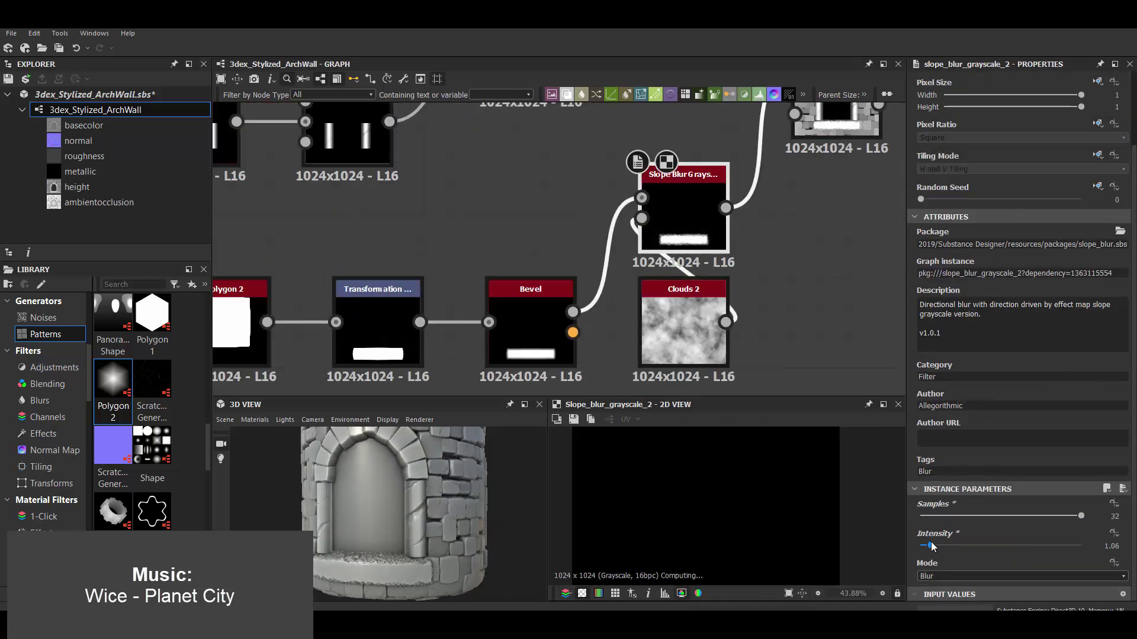
key("space")
left_click(770, 279)
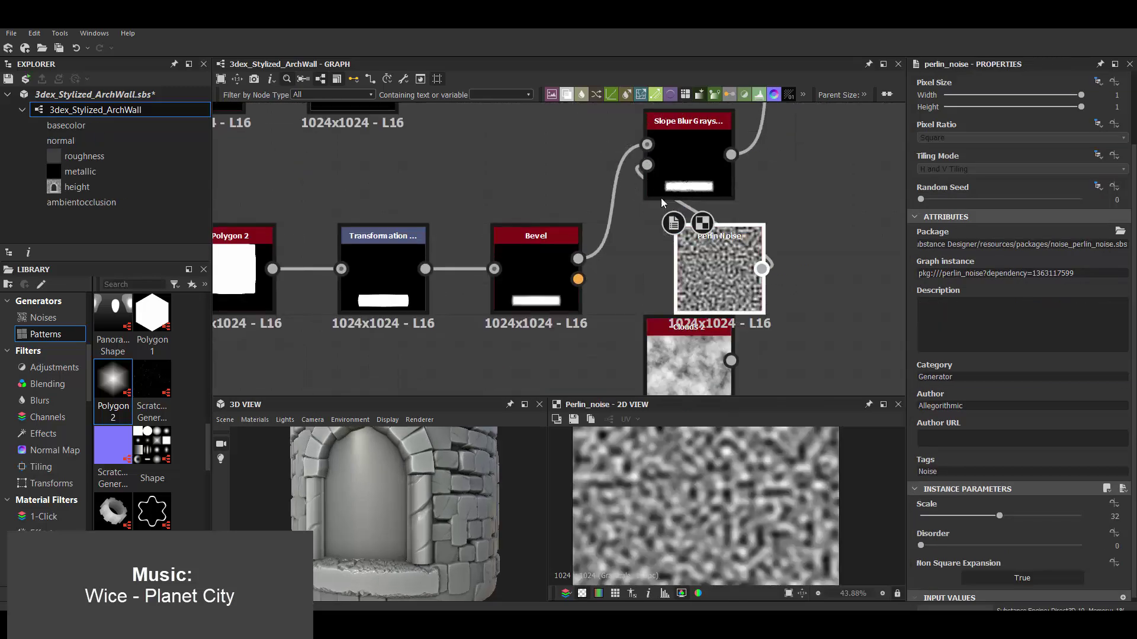
left_click_drag(746, 278, 677, 358)
Blur the Perlin Noise with Blur HQ Grayscale and set Slope Blur intensity to 1.65.
key("space")
type("blur")
left_click(740, 323)
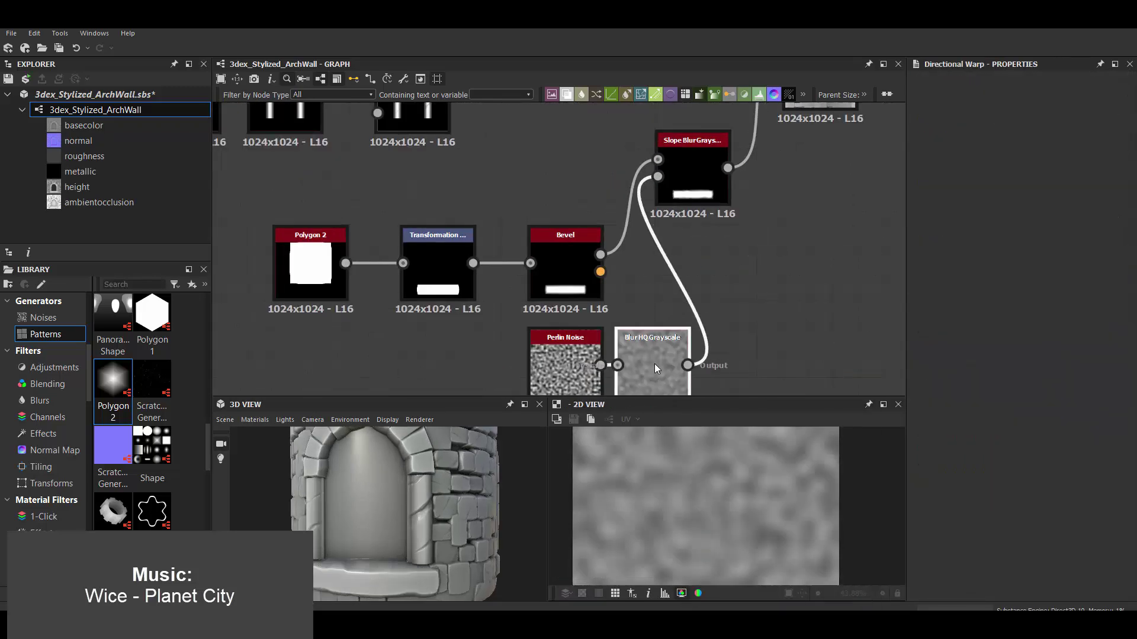
left_click(703, 173)
left_click_drag(704, 173, 754, 217)
left_click_drag(940, 582, 936, 577)
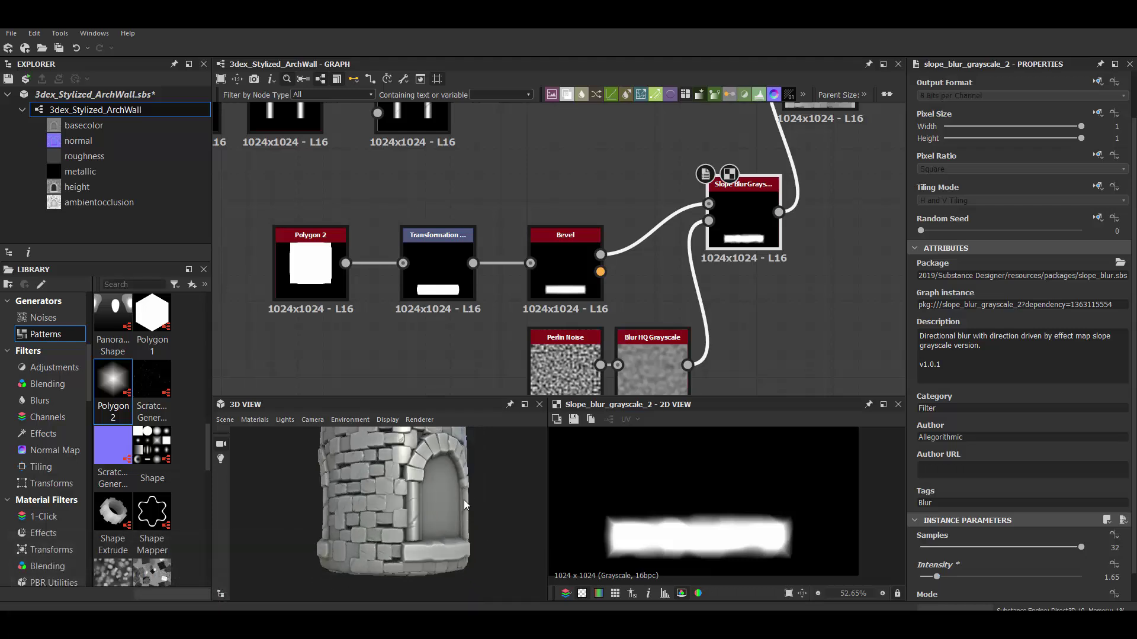
mouse_move(464, 500)
left_mouse_down()
mouse_move(527, 479)
mouse_move(428, 521)
mouse_move(399, 507)
mouse_move(385, 514)
left_mouse_up()
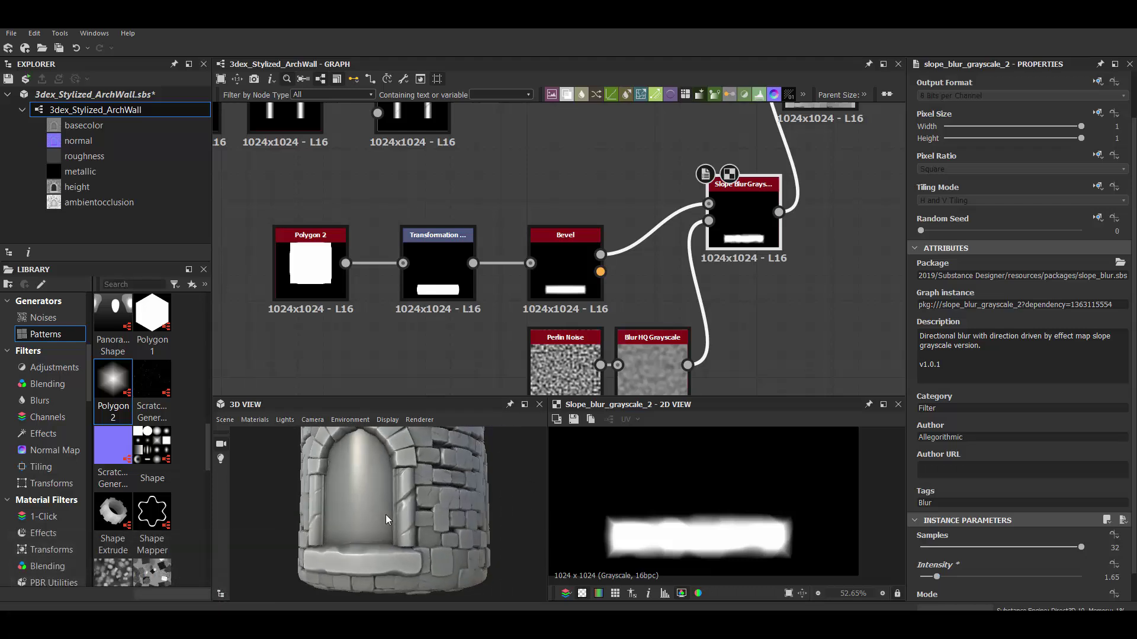
left_click_drag(648, 368, 562, 368)
Place Grunge Map 001 and blend it after the Slope Blur in Min (Darken) mode.
left_click(43, 317)
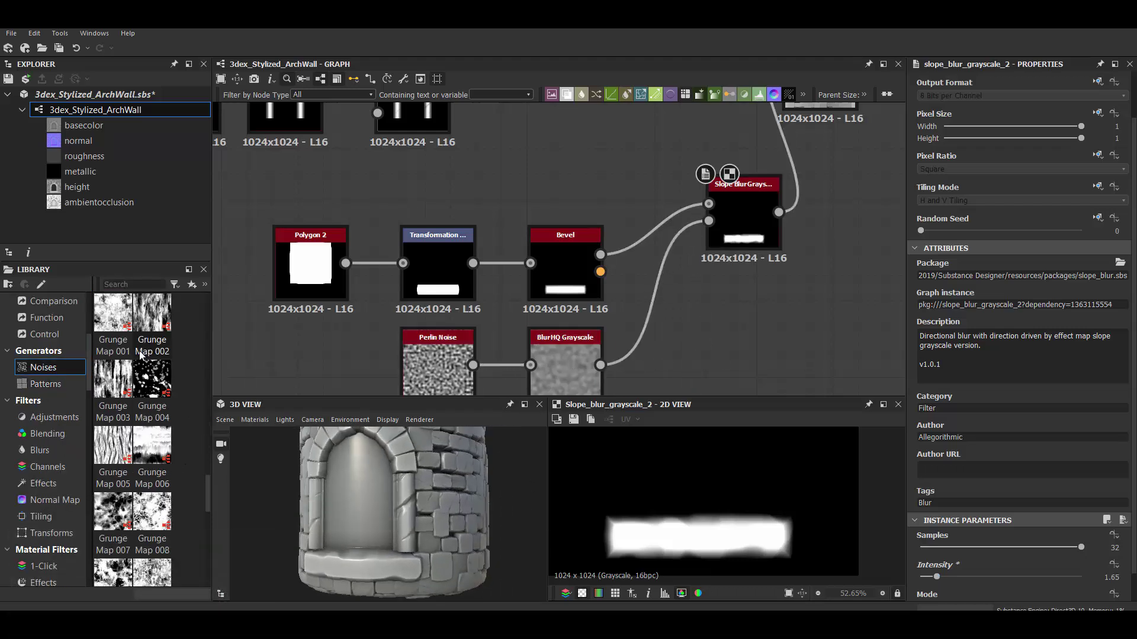
left_click_drag(113, 323, 727, 342)
scroll(592, 267, "down", 2)
left_click_drag(564, 258, 592, 261)
left_click(592, 414)
left_click(1018, 359)
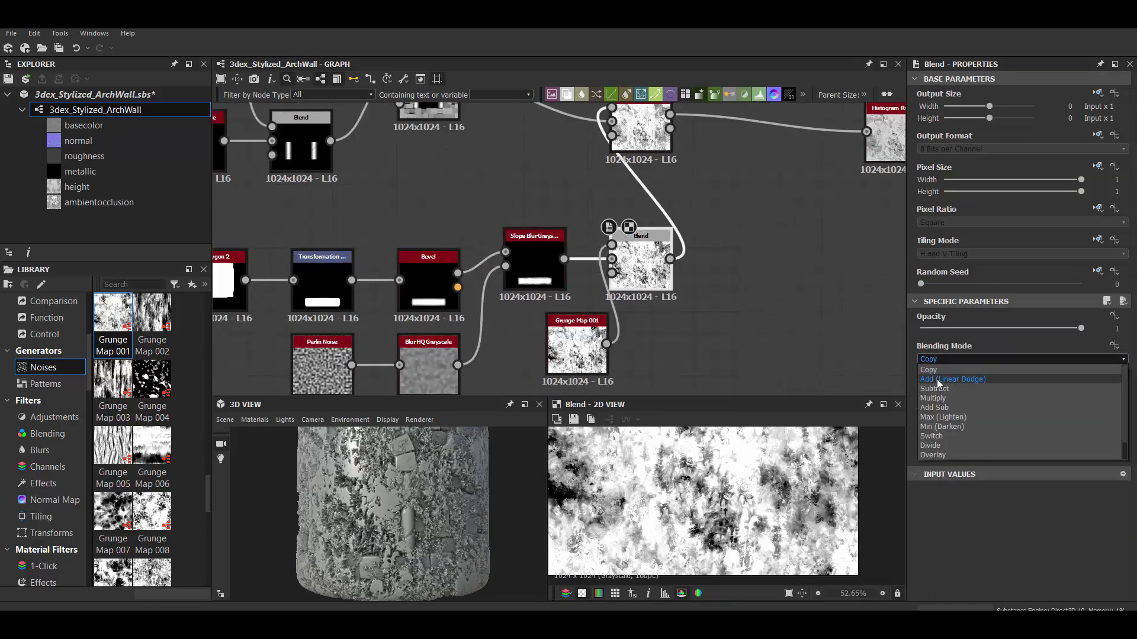
key("Down")
key("Down")
key("Down")
key("Return")
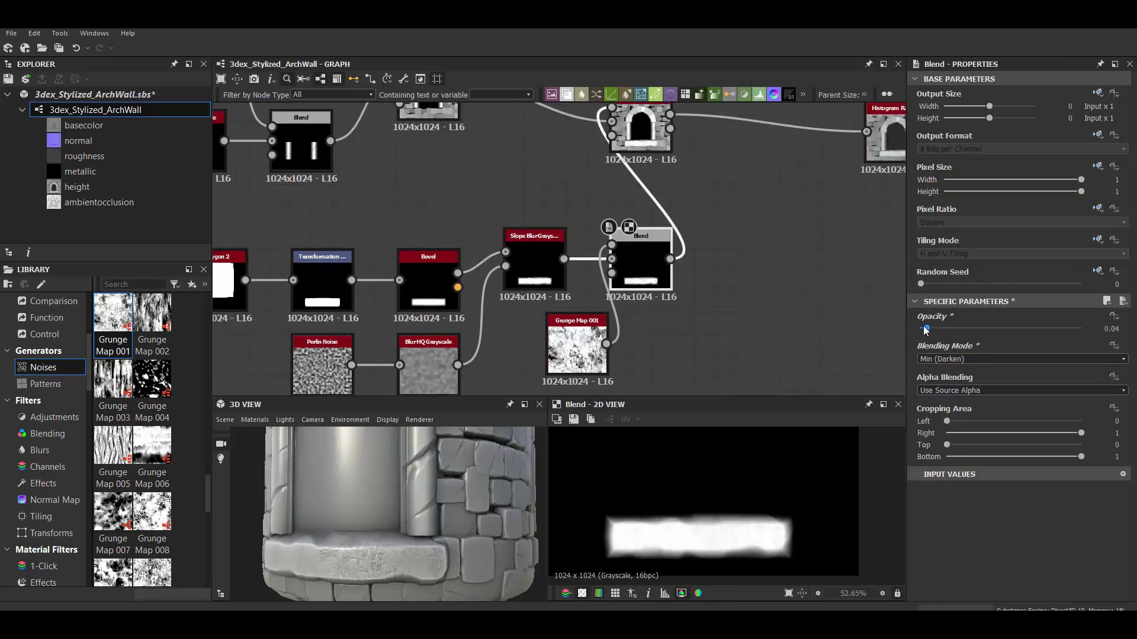
Add a Blur HQ Grayscale after the grunge map with intensity 1.12.
mouse_move(582, 361)
left_mouse_down()
mouse_move(526, 358)
mouse_move(510, 265)
left_mouse_up()
scroll(166, 510, "down", 4)
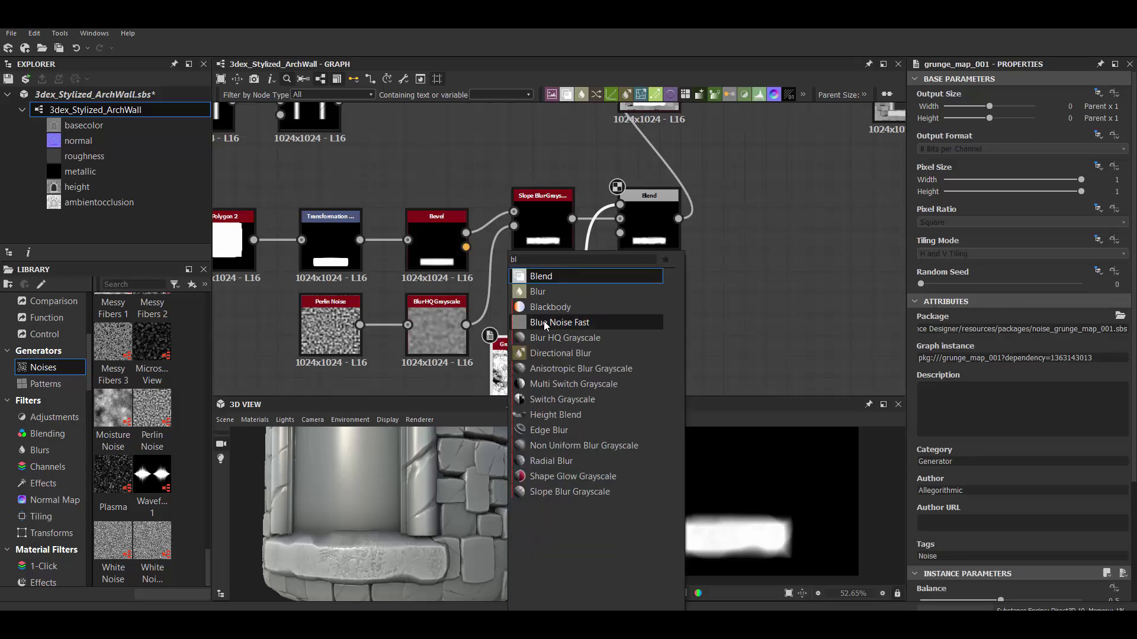
left_click(543, 321)
left_click_drag(1018, 548, 934, 550)
left_click(628, 243)
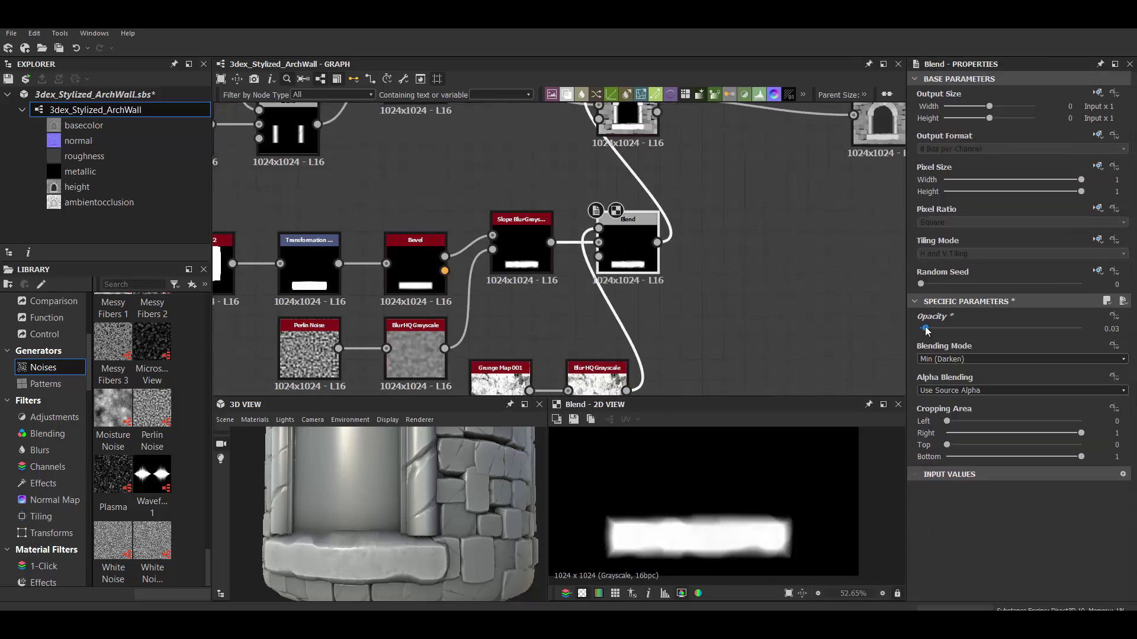
left_click(415, 349)
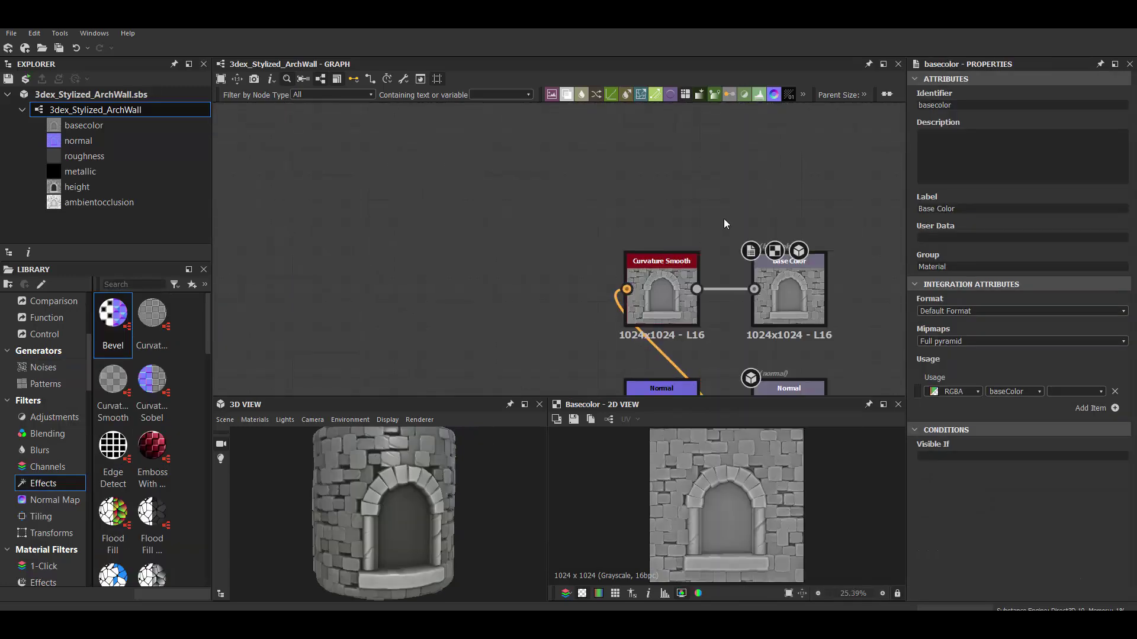
Set the base-colour Gradient Map's white key to light blue.
scroll(638, 207, "up", 3)
scroll(709, 193, "up", 3)
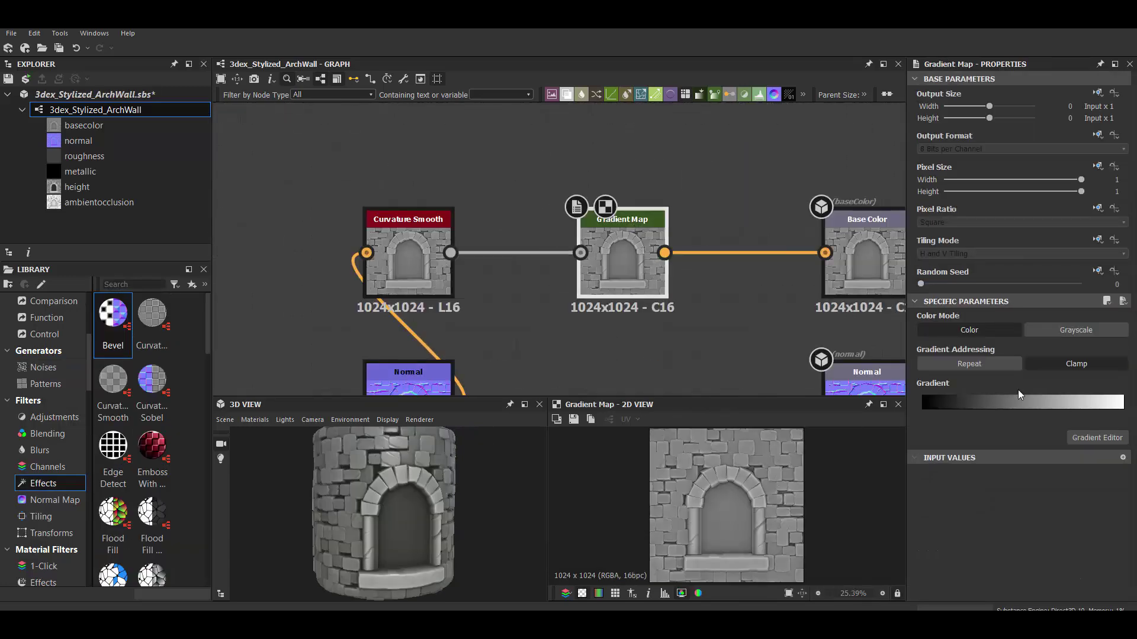
left_click(1096, 438)
left_click(941, 335)
left_click(856, 286)
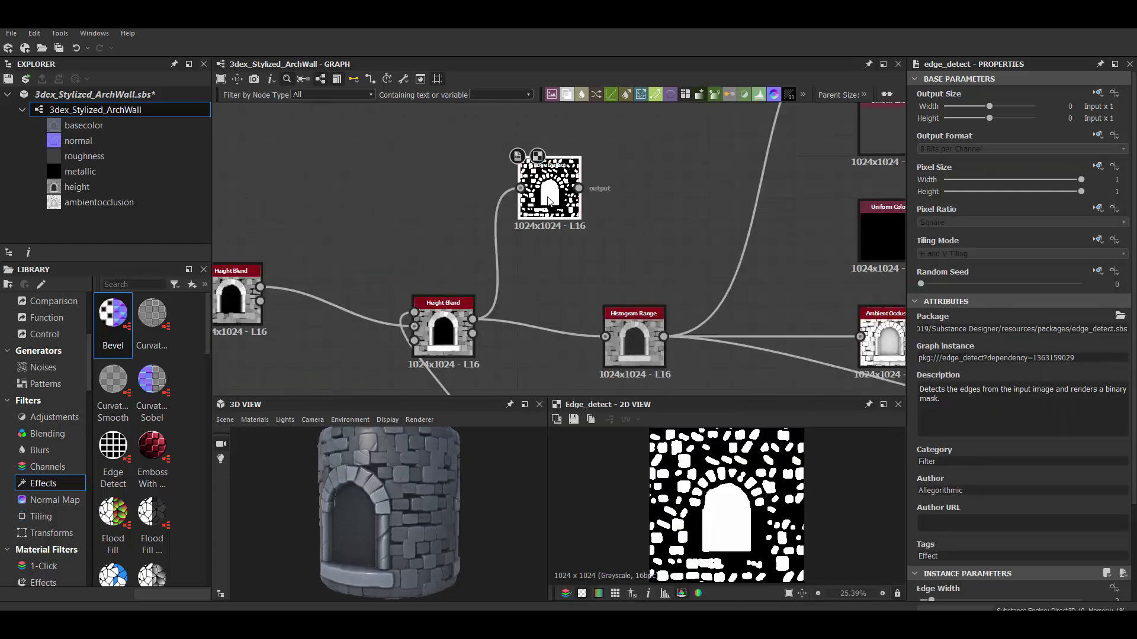
Set Edge Detect edge width to 1.28 and add a Flood Fill after it.
scroll(947, 503, "down", 2)
left_click_drag(932, 483, 926, 485)
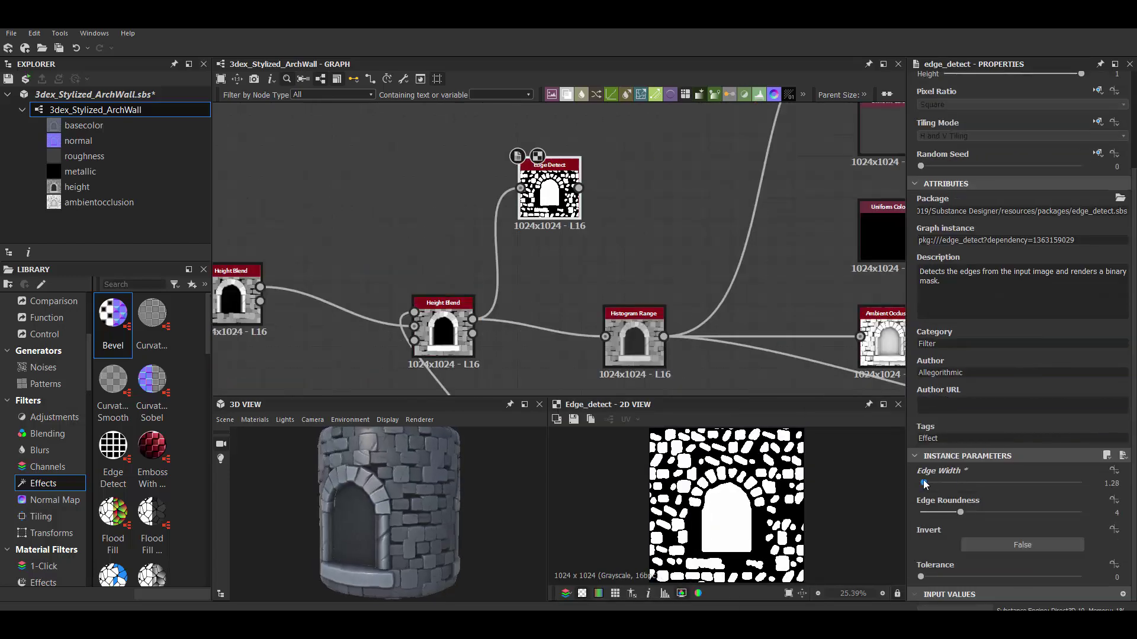
key("space")
type("flo")
key("Return")
Add Flood Fill to Random Color and feed it into a Blend before Base Color.
key("space")
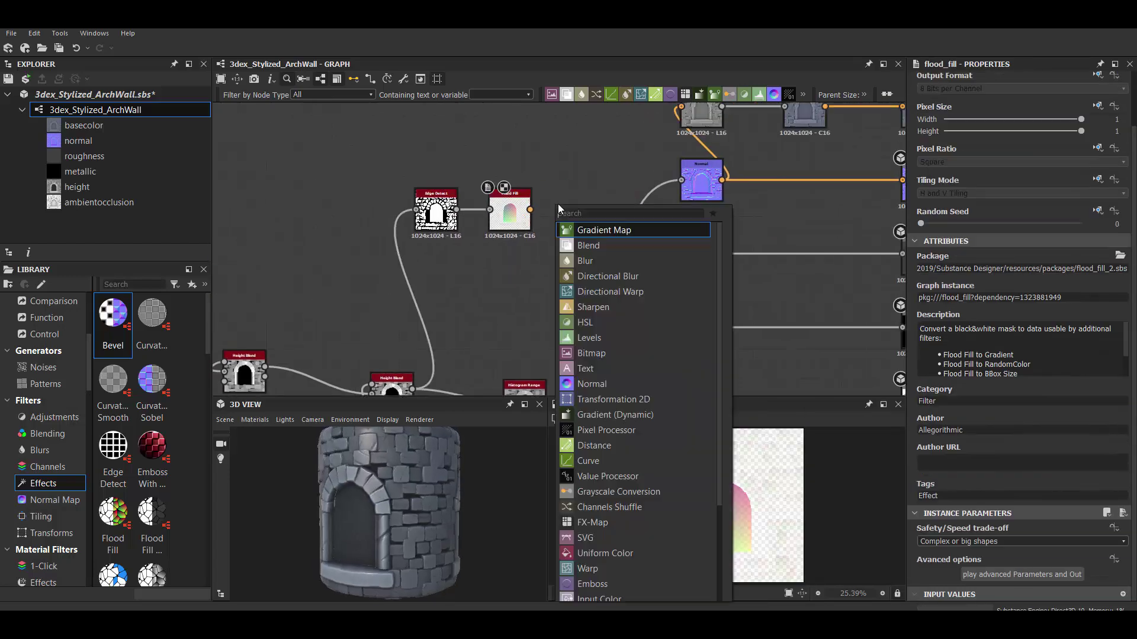
type("flo")
left_click(630, 322)
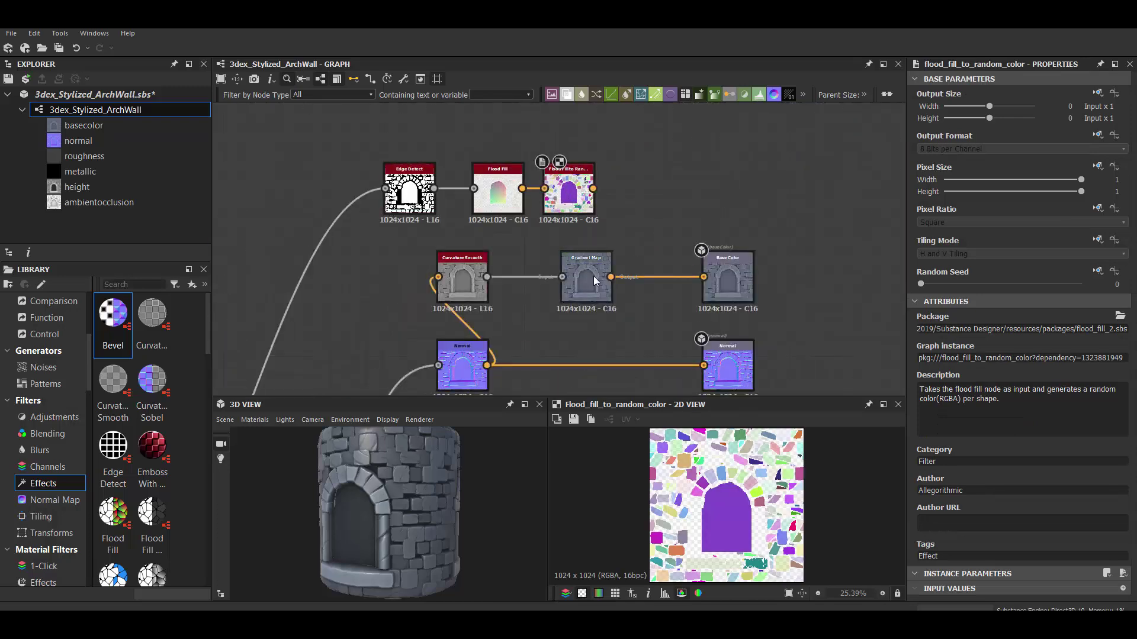
left_click(630, 272)
left_click_drag(592, 188, 606, 265)
Set the random-colour Blend to Subtract mode at 0.05 opacity.
scroll(605, 254, "up", 3)
left_click(1022, 360)
left_click(936, 386)
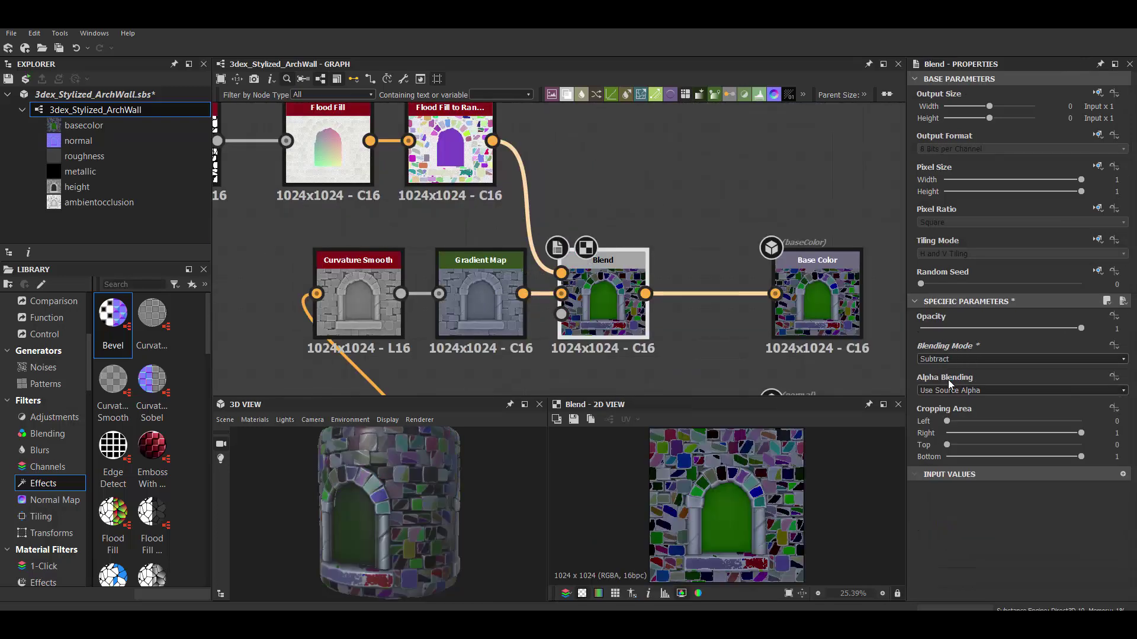
left_click_drag(1081, 328, 931, 329)
left_click(936, 359)
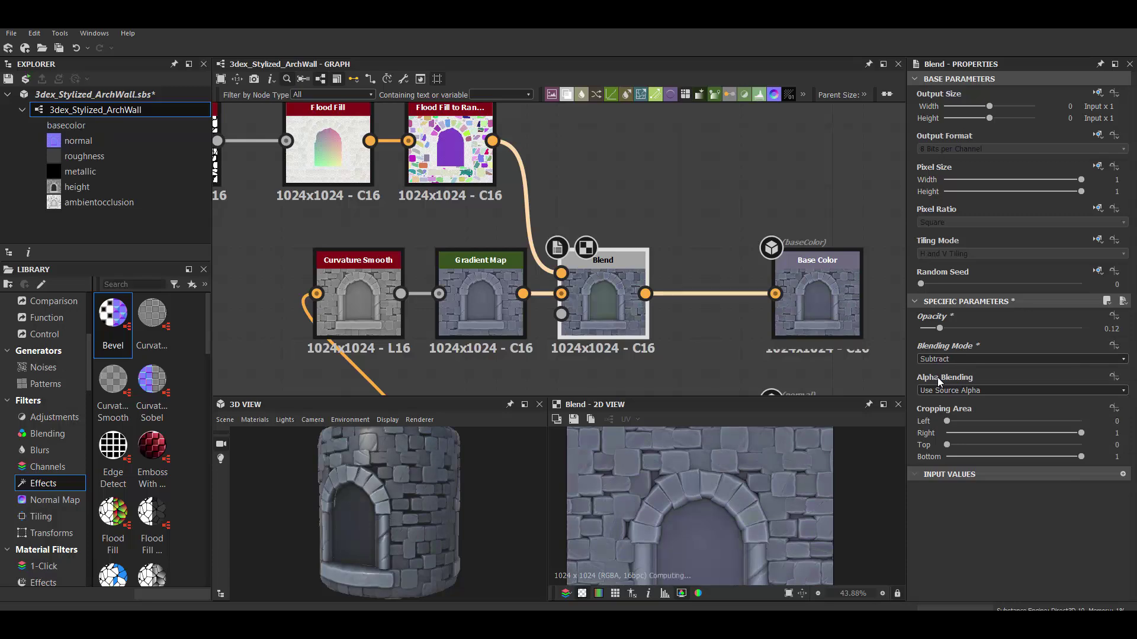
scroll(651, 237, "down", 5)
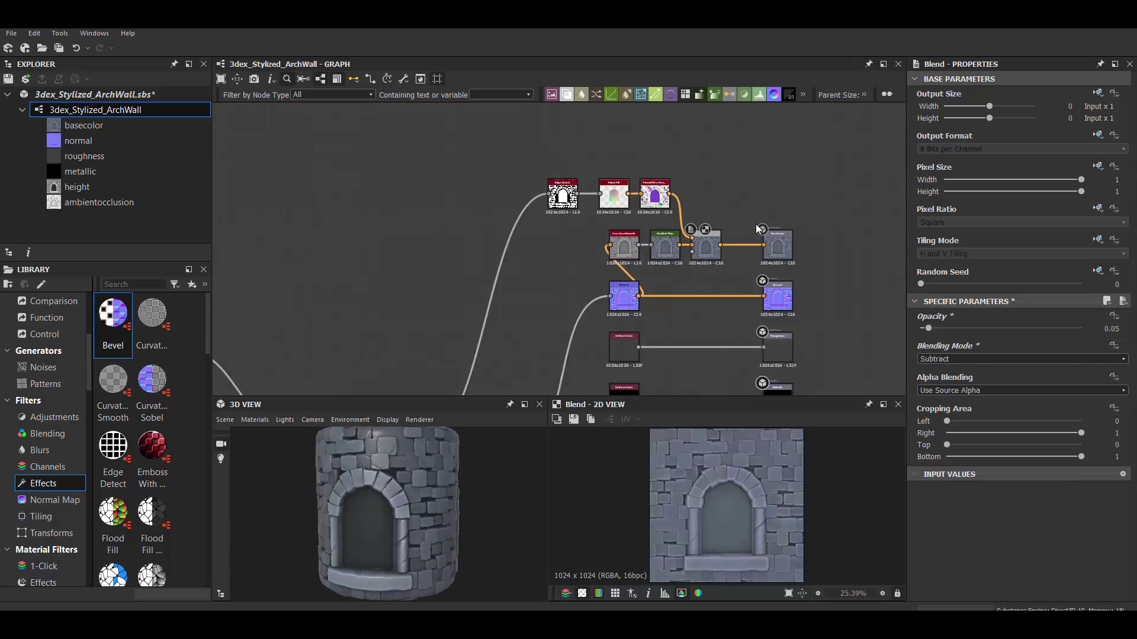
scroll(717, 179, "up", 2)
Add a Light mask node with highlight glossiness 0.49.
key("space")
type("ligh")
left_click(749, 266)
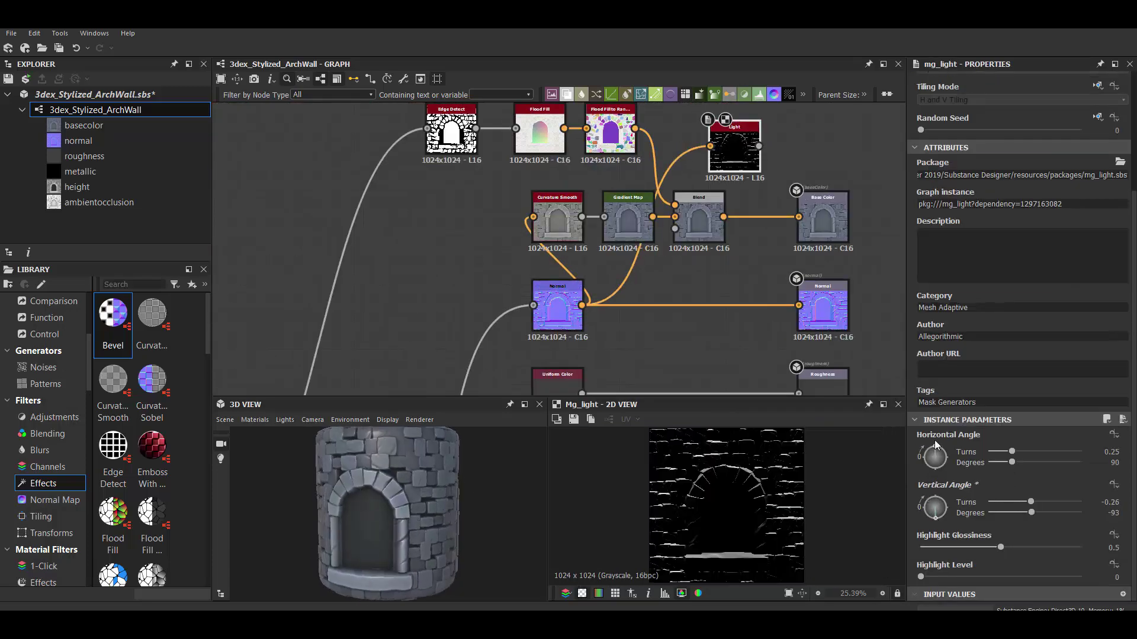
left_click_drag(1003, 546, 998, 546)
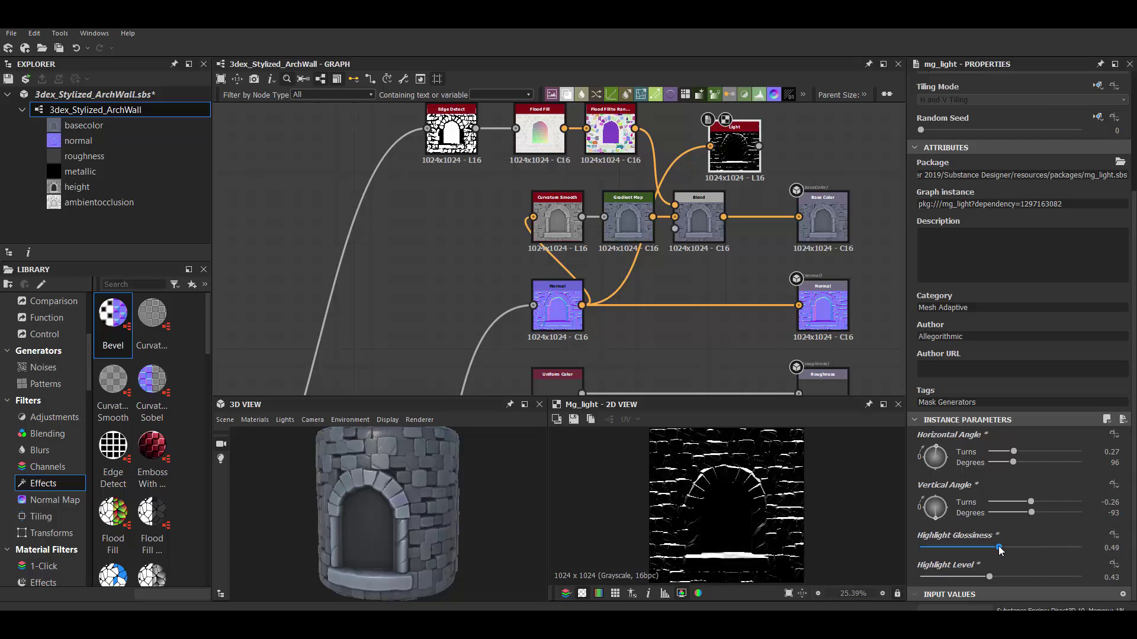
scroll(651, 249, "up", 2)
left_click(604, 296)
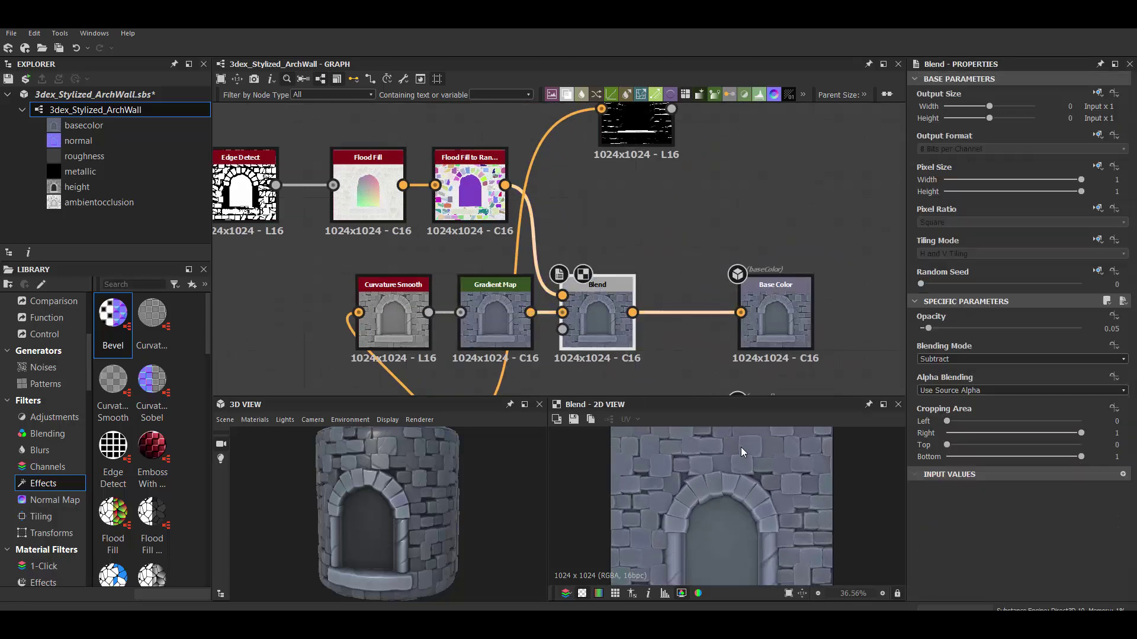
scroll(665, 225, "down", 3)
scroll(673, 240, "up", 3)
Add a second Blend after the first, fed by the Light mask, undoing an extra Gradient Map.
key("space")
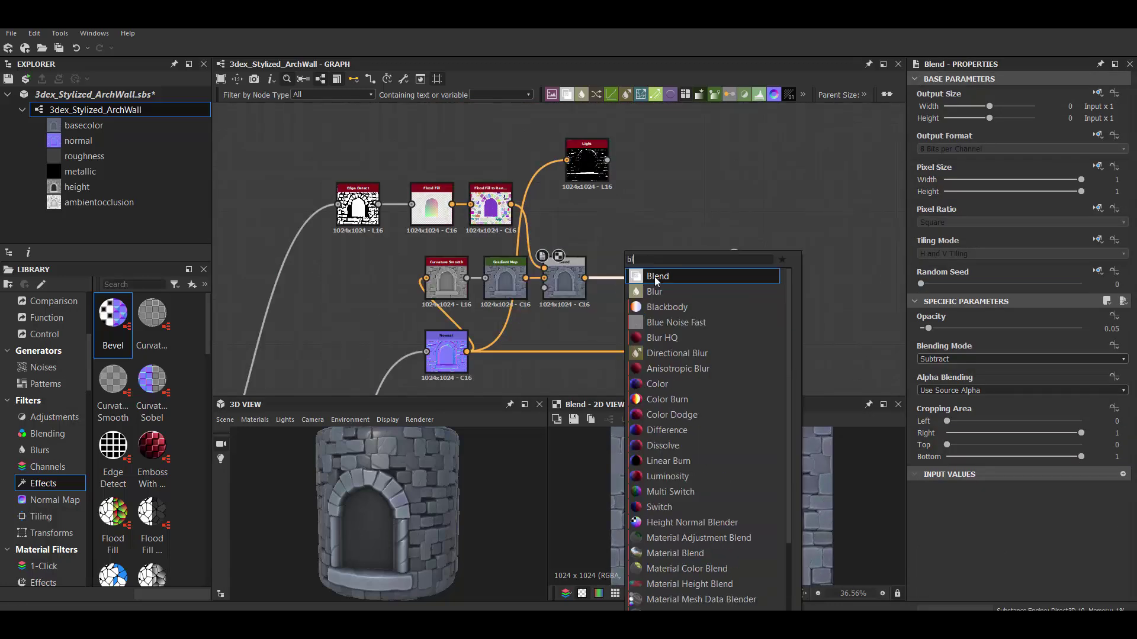
left_click(657, 282)
left_click_drag(607, 160, 658, 209)
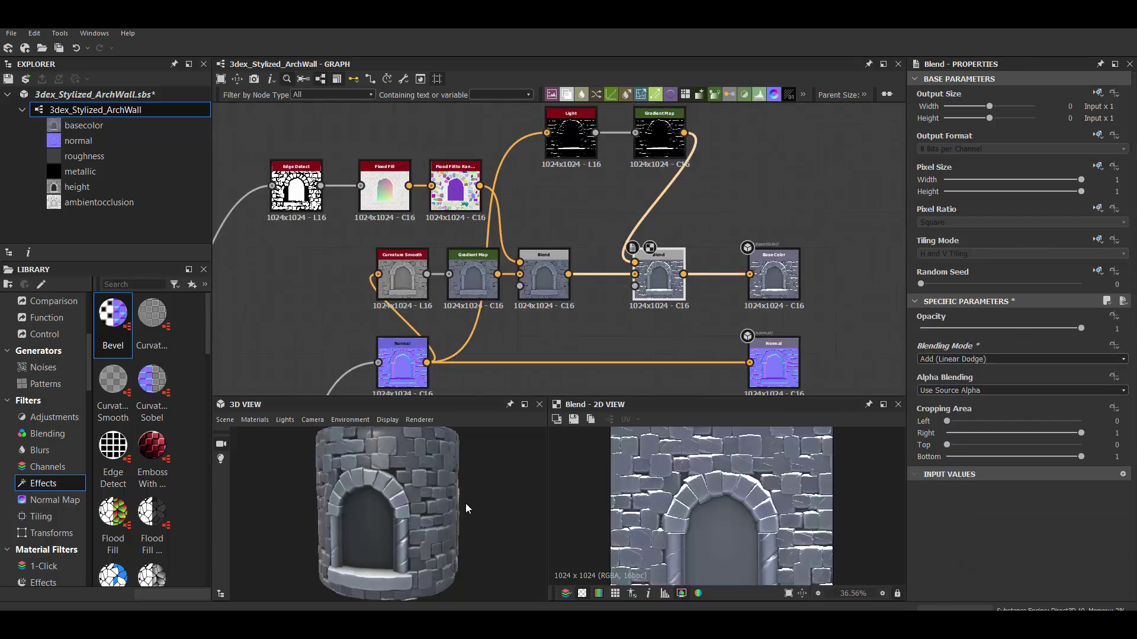
scroll(438, 491, "up", 3)
scroll(404, 496, "up", 2)
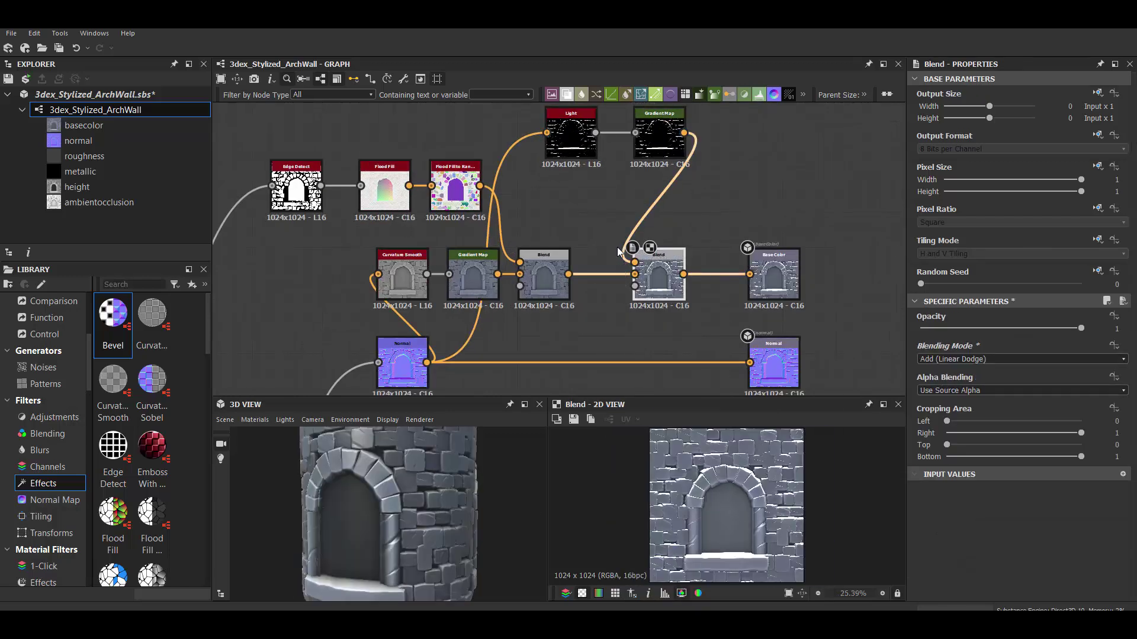
key("ctrl+z")
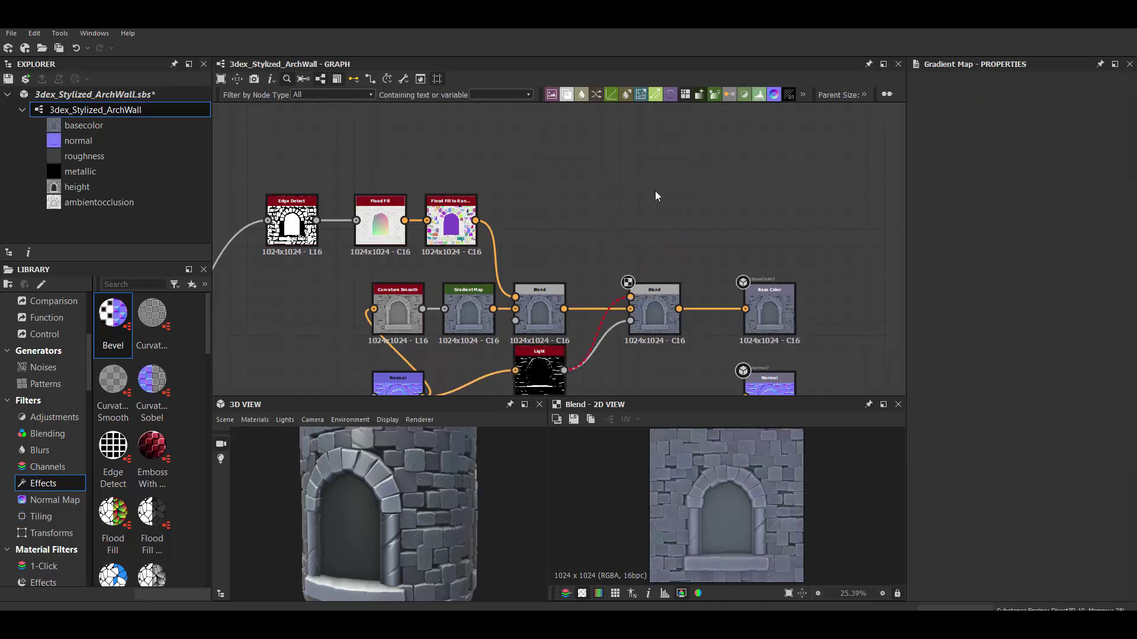
Add a Clouds 2 noise through a Gradient Map with a blue dark key.
key("space")
left_click(566, 233)
left_click_drag(572, 185, 615, 186)
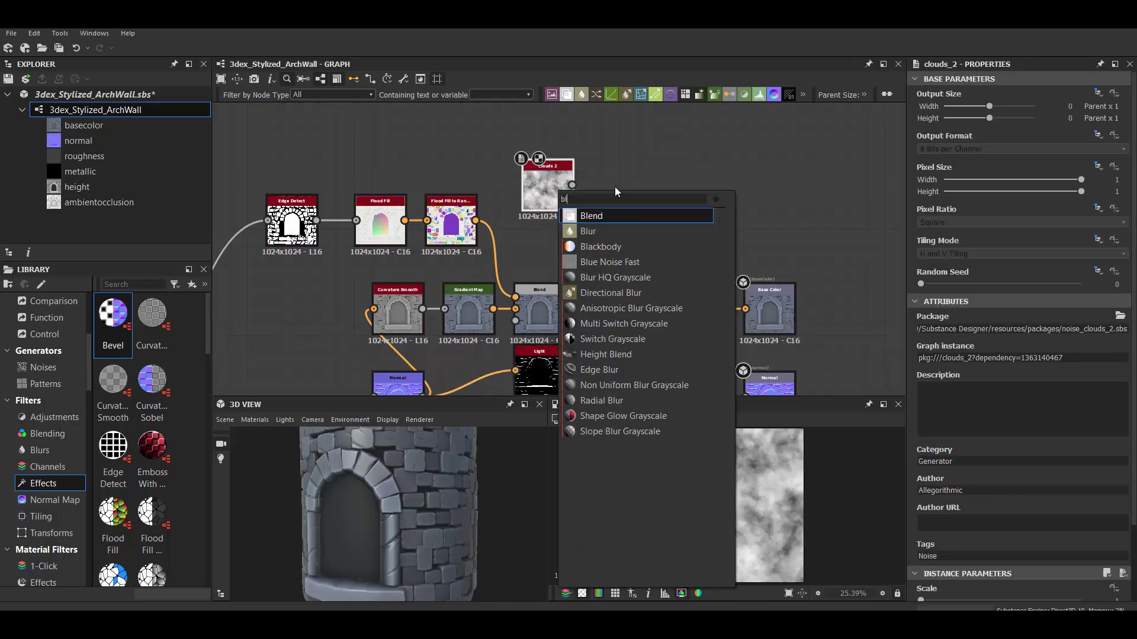
left_click(592, 216)
left_click(1113, 437)
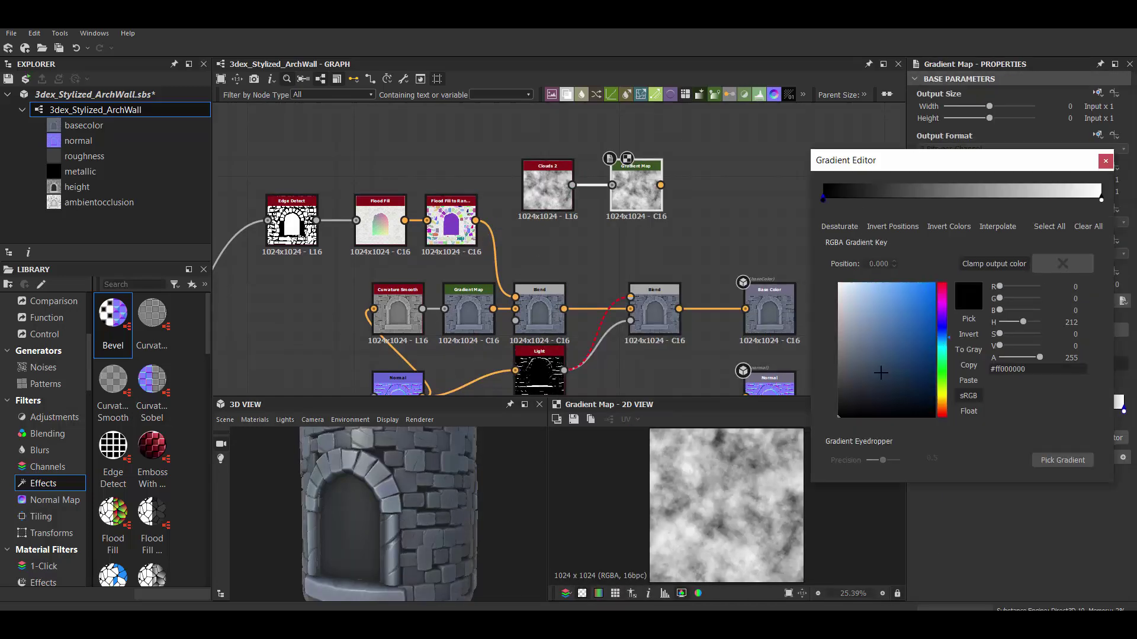
left_click(898, 308)
scroll(674, 179, "up", 1)
Wire the blue-tinted clouds into the Add-mode base colour Blend.
left_click_drag(657, 187, 631, 321)
left_click(660, 343)
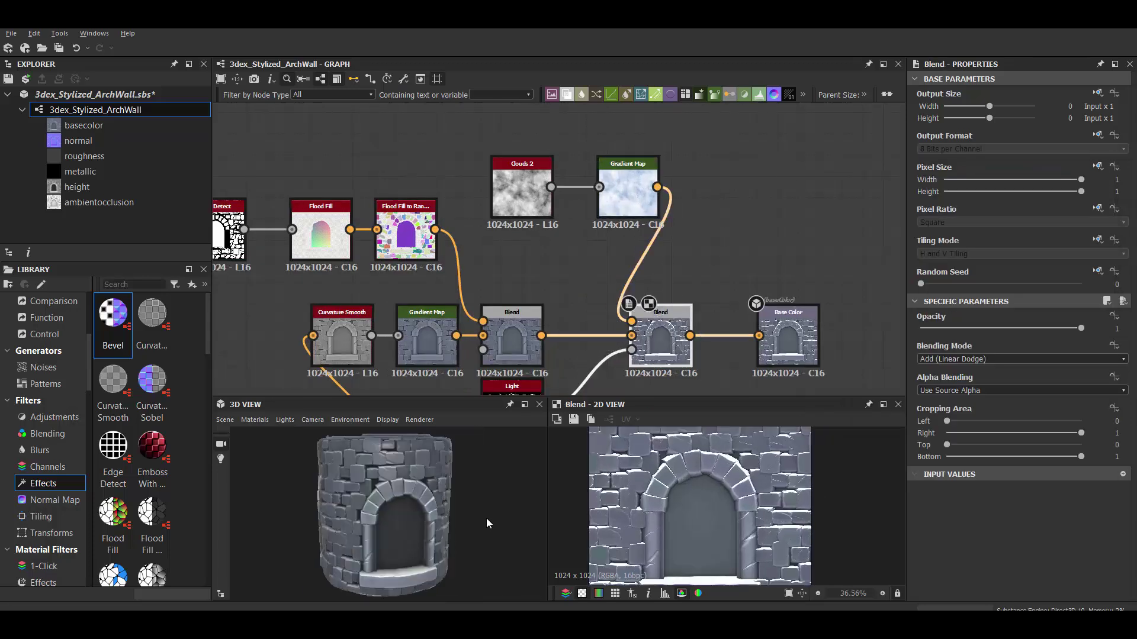
scroll(728, 487, "up", 2)
left_click(628, 195)
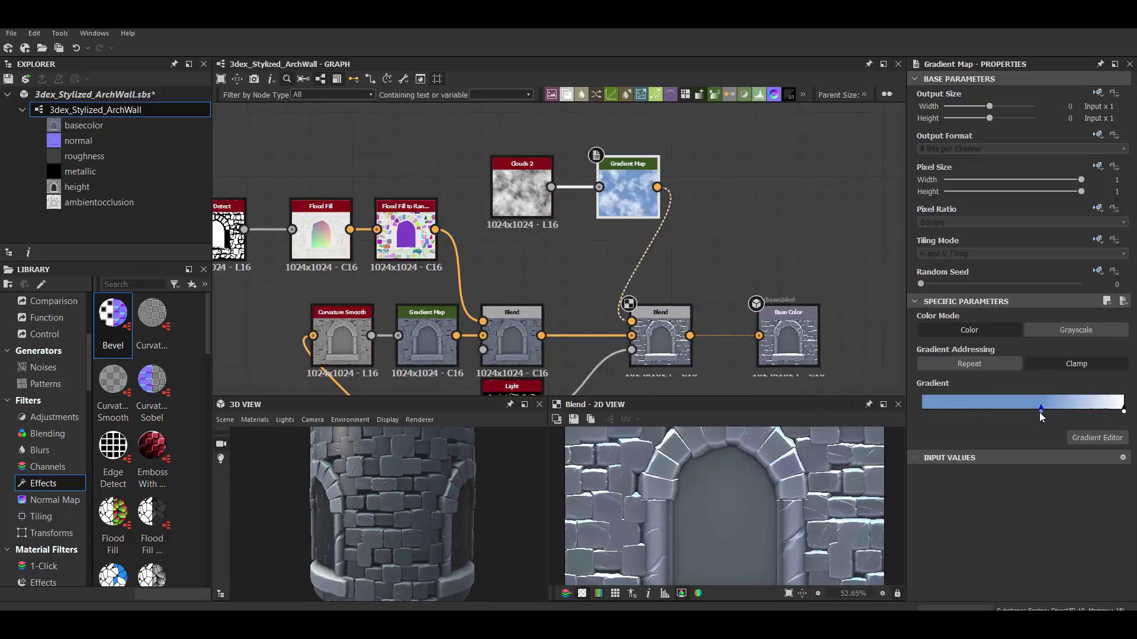
scroll(544, 296, "down", 1)
left_click(544, 296)
Add a Directional Warp after Light, driven by Perlin Noise, with angle about -92°.
middle_click_drag(542, 328, 564, 287)
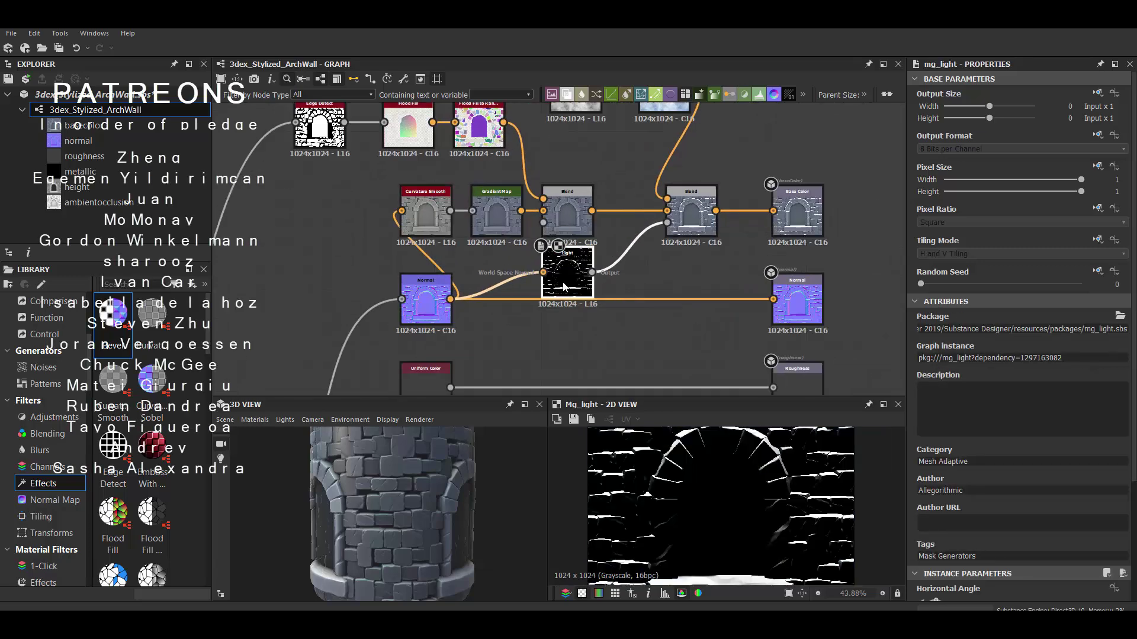
key("space")
type("directional warp")
key("Return")
key("space")
type("perlin")
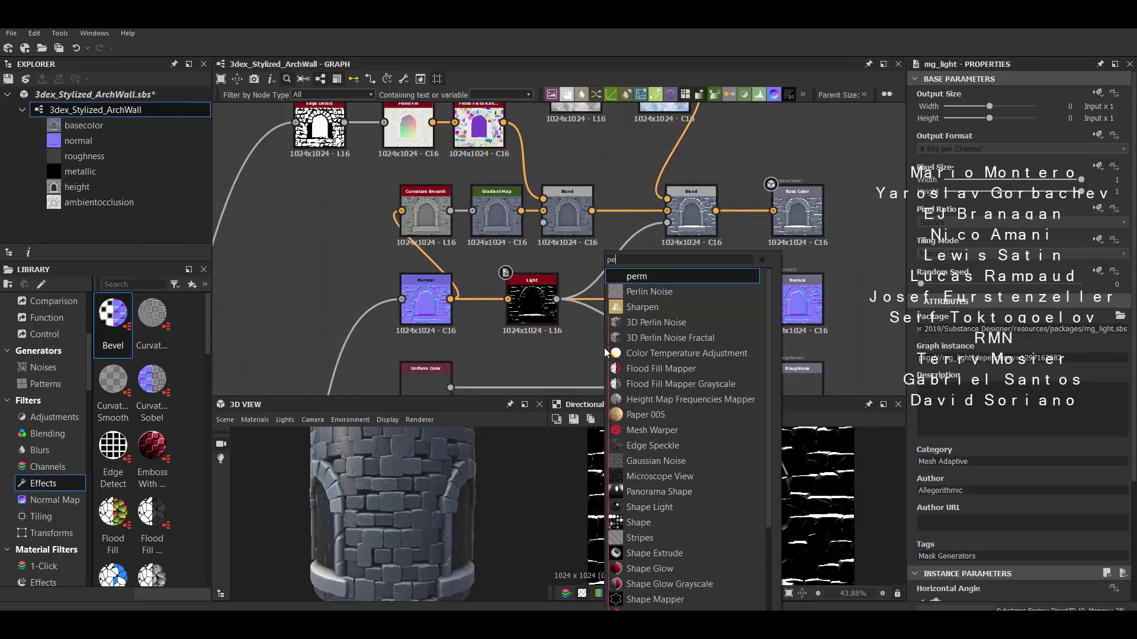
key("Return")
left_click_drag(641, 349, 649, 341)
left_click_drag(942, 385, 935, 370)
Add a Blend after the Directional Warp to combine the warps.
scroll(633, 278, "down", 5)
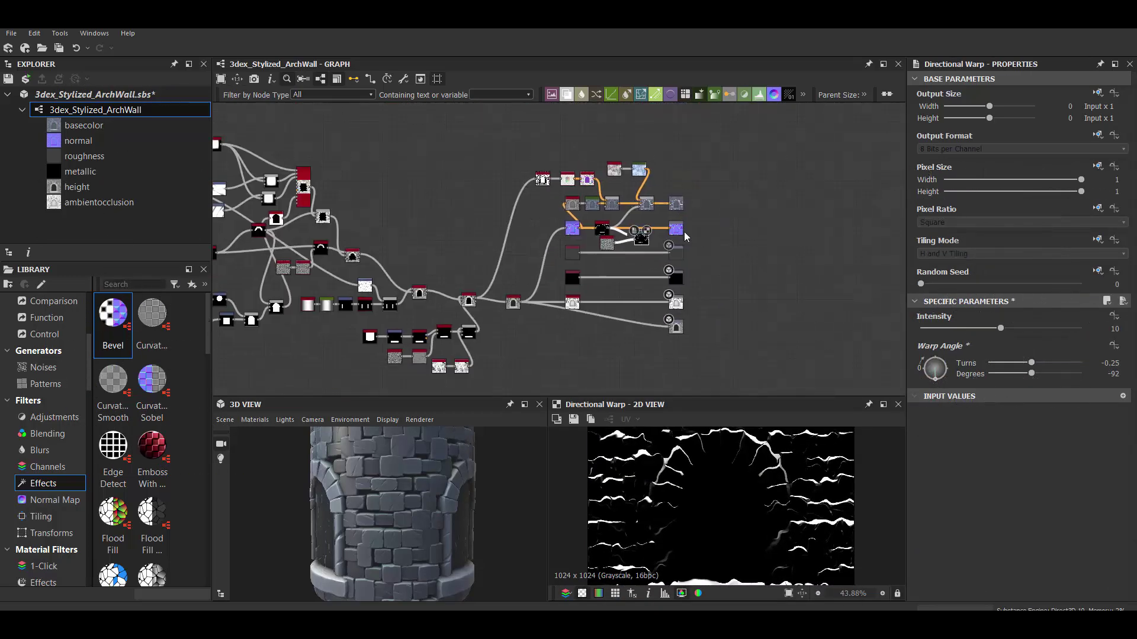
scroll(633, 279, "up", 3)
scroll(633, 278, "up", 1)
scroll(633, 278, "up", 2)
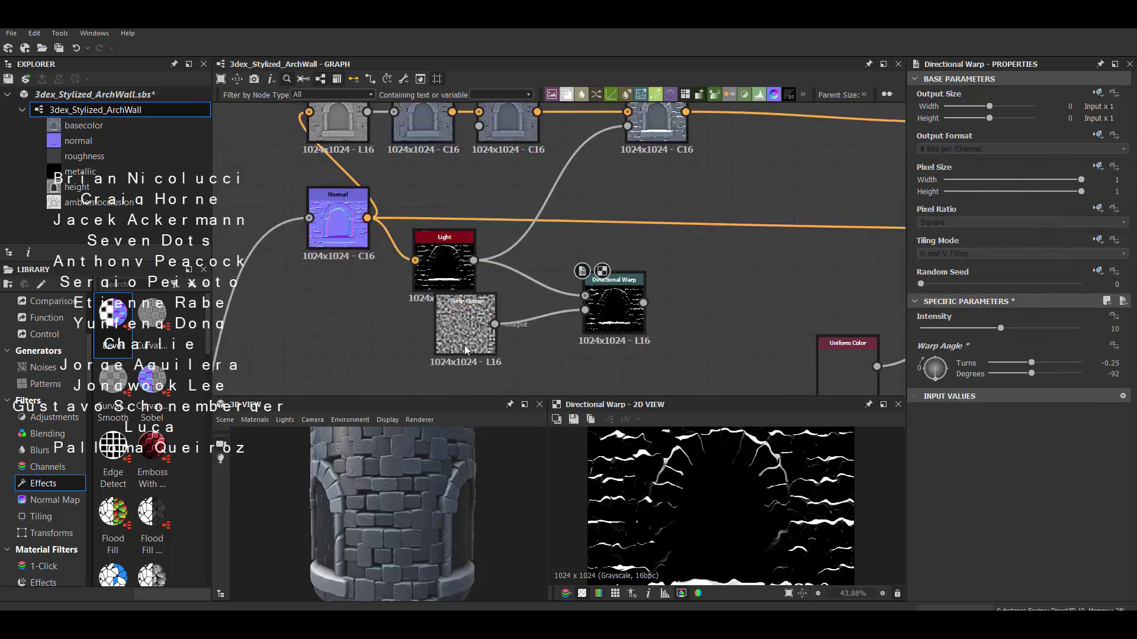
key("space")
type("bl")
key("Return")
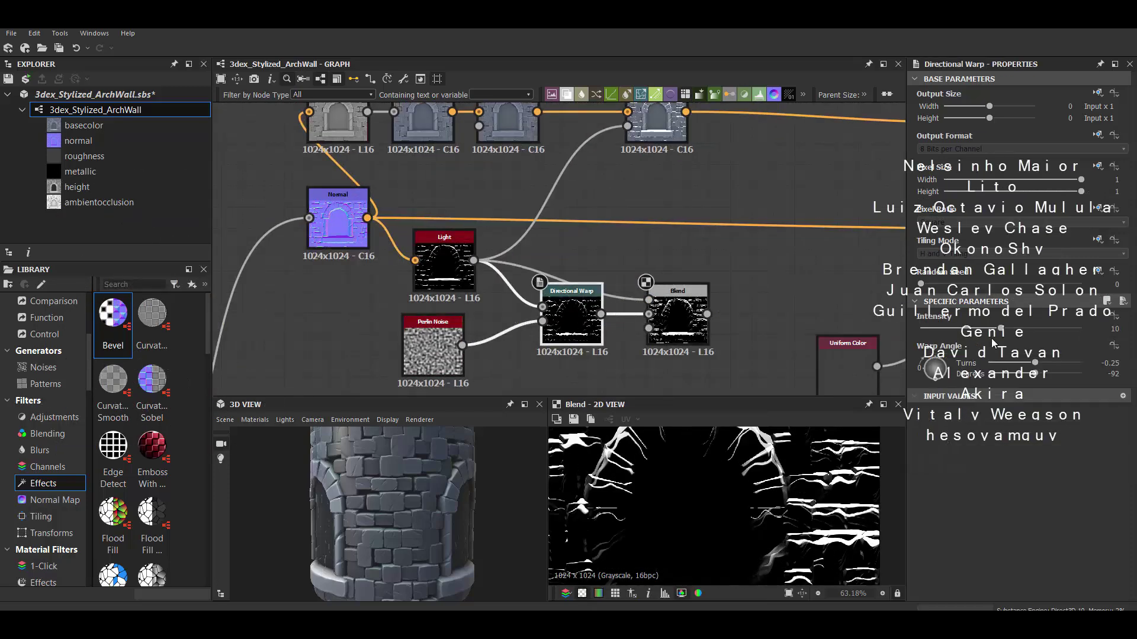
Tune the warp intensity (about 2.87, then 3.68) while previewing its output.
left_click_drag(942, 329, 944, 328)
scroll(708, 337, "down", 2)
left_click_drag(385, 515, 418, 513)
scroll(610, 311, "up", 3)
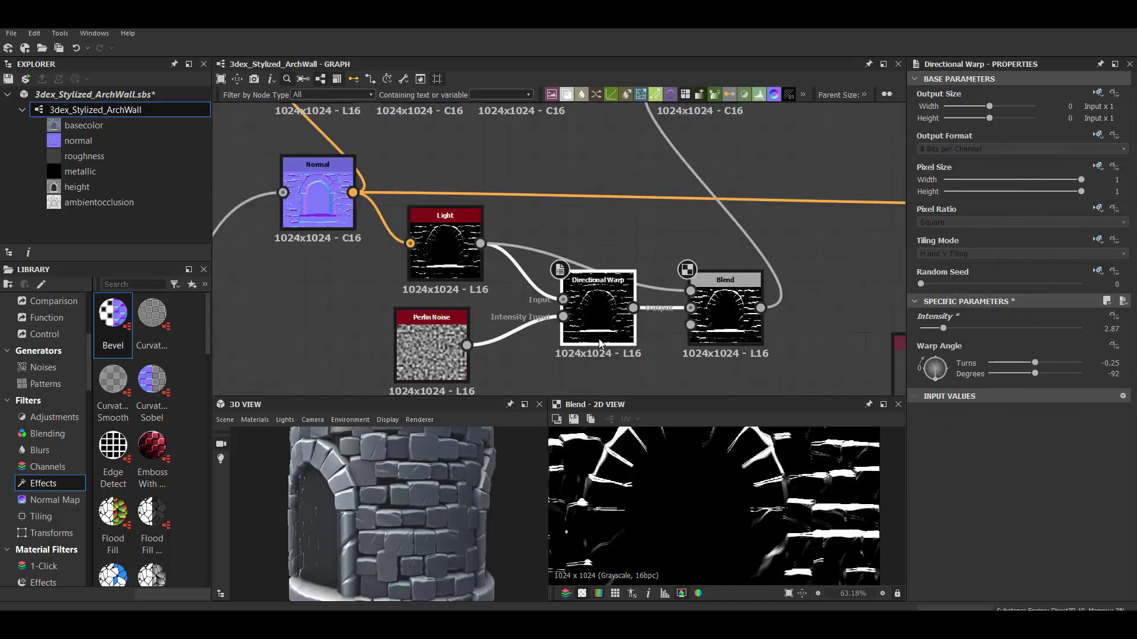
double_click(610, 311)
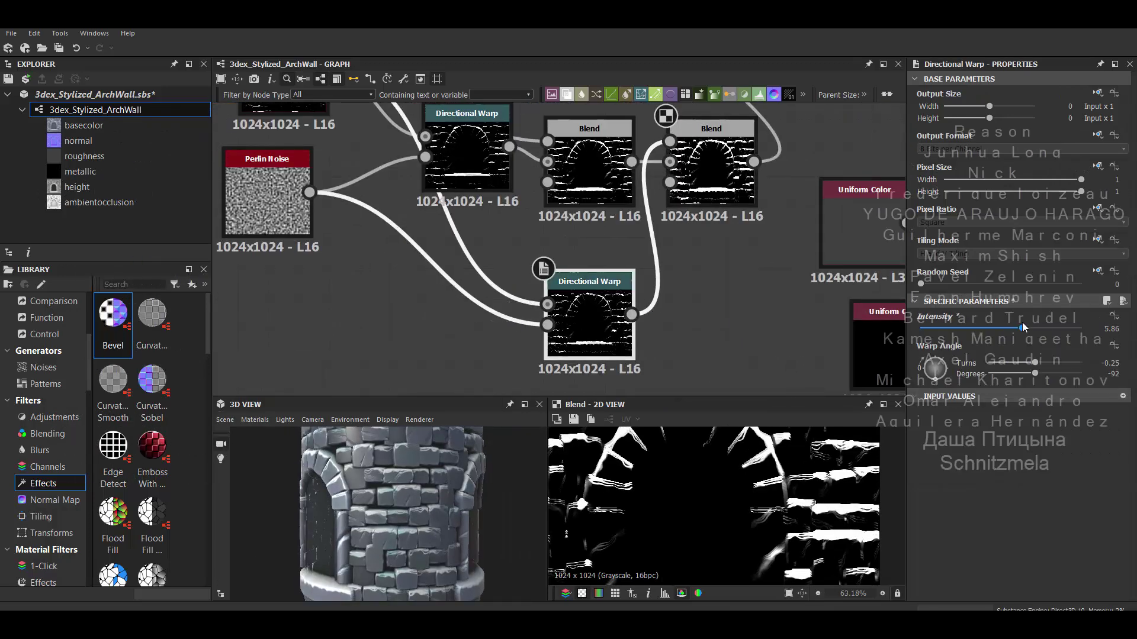
left_click_drag(1024, 327, 984, 328)
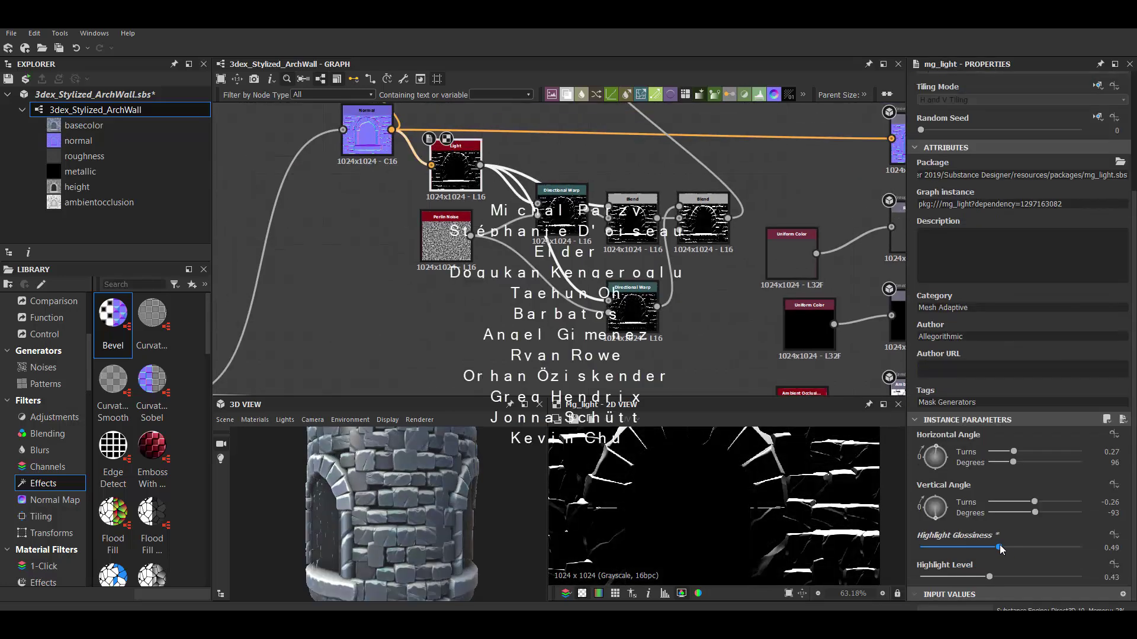
Raise Light highlight level, set horizontal angle 180°, adjust vertical angle, blend amount 0.82.
left_click_drag(1012, 577, 1079, 577)
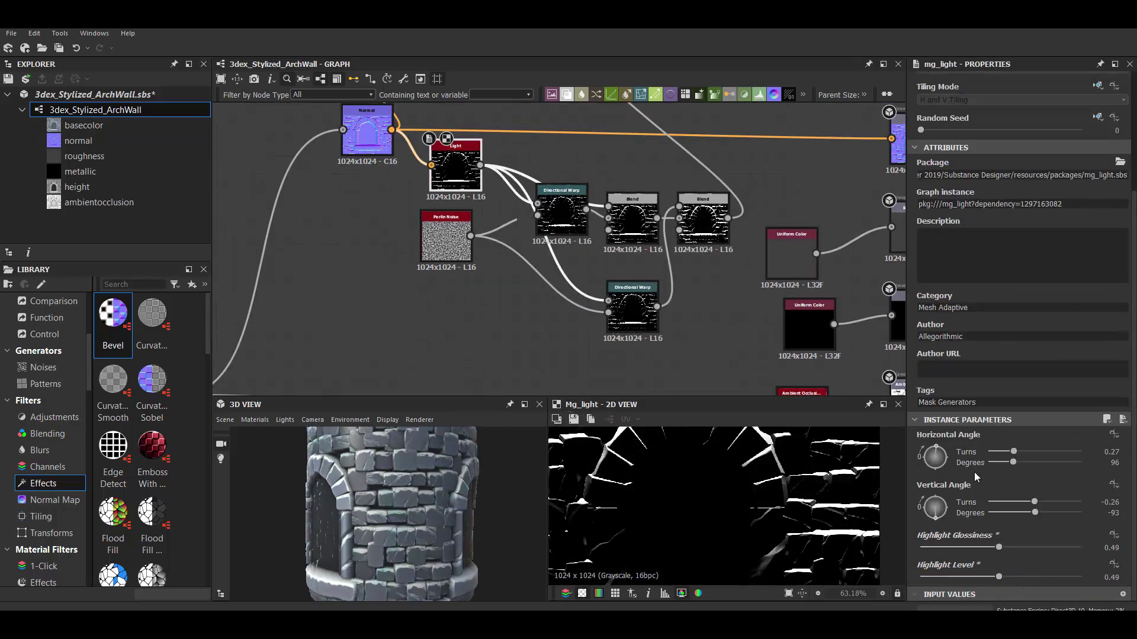
left_click(945, 458)
left_click_drag(941, 460, 936, 449)
left_click(936, 513)
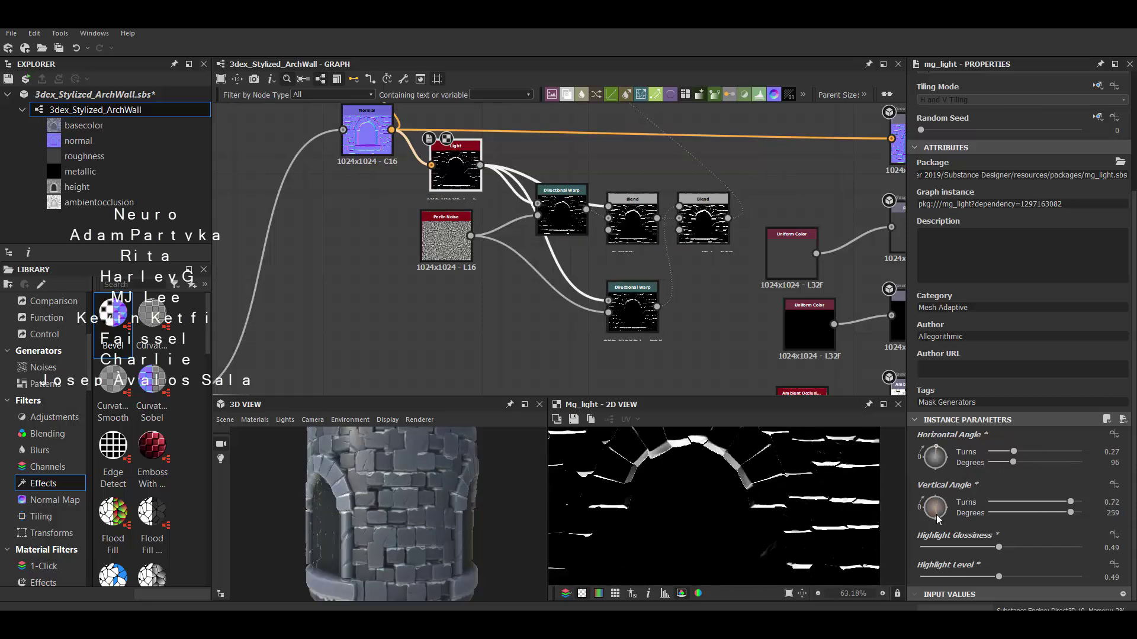
left_click_drag(468, 521, 454, 510)
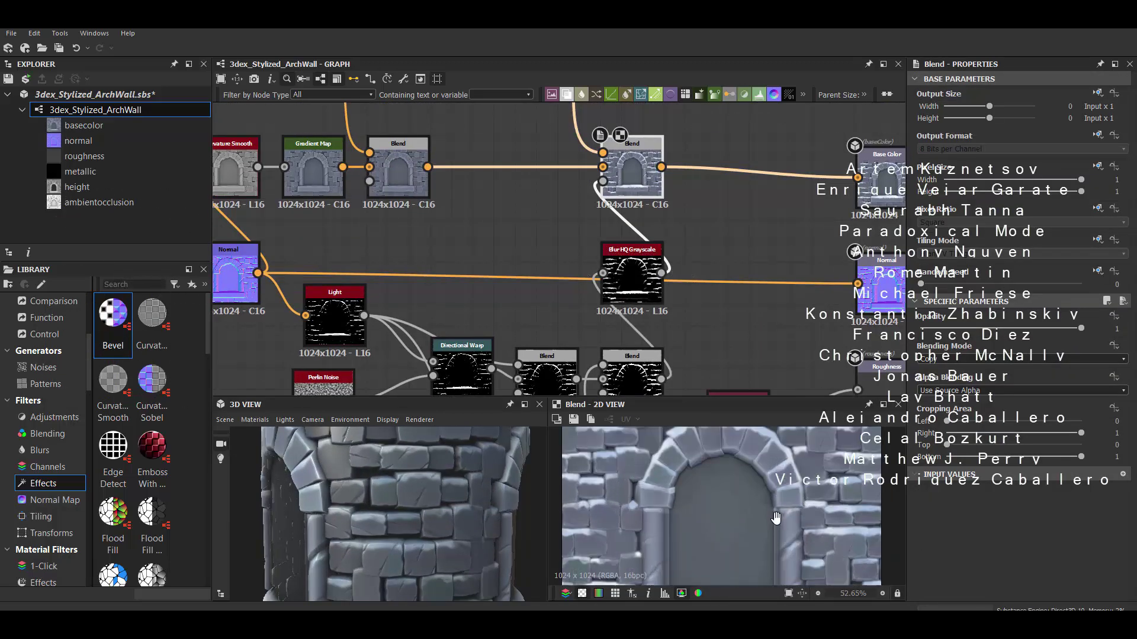
left_click_drag(921, 546, 928, 546)
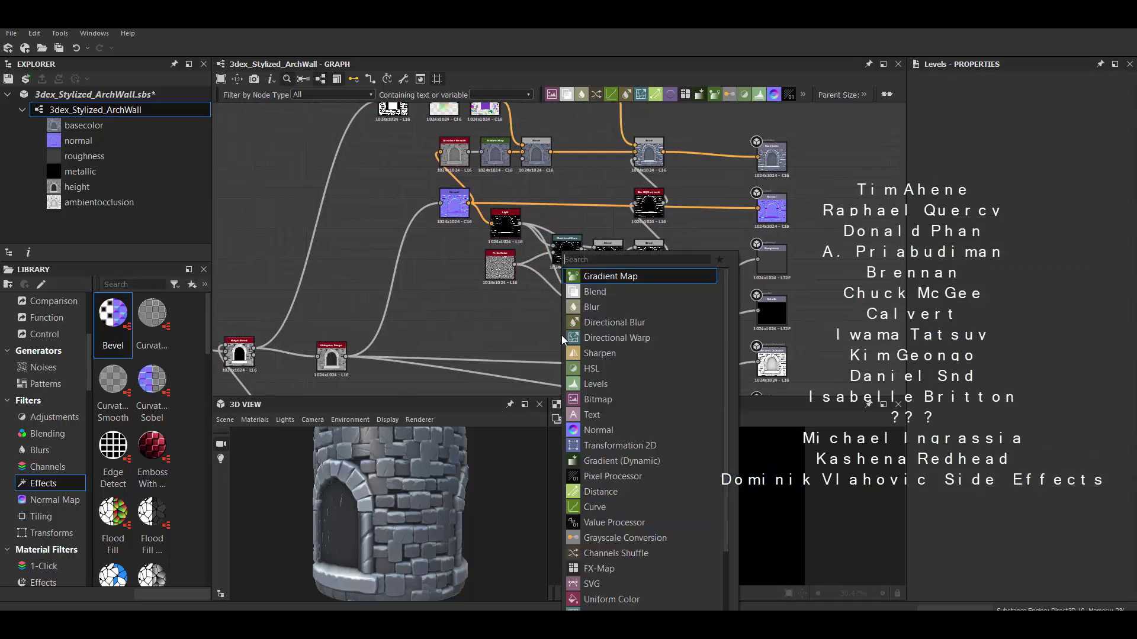
Add HSL and Levels with a shifted white point, wired into Roughness.
left_click(568, 368)
type("l")
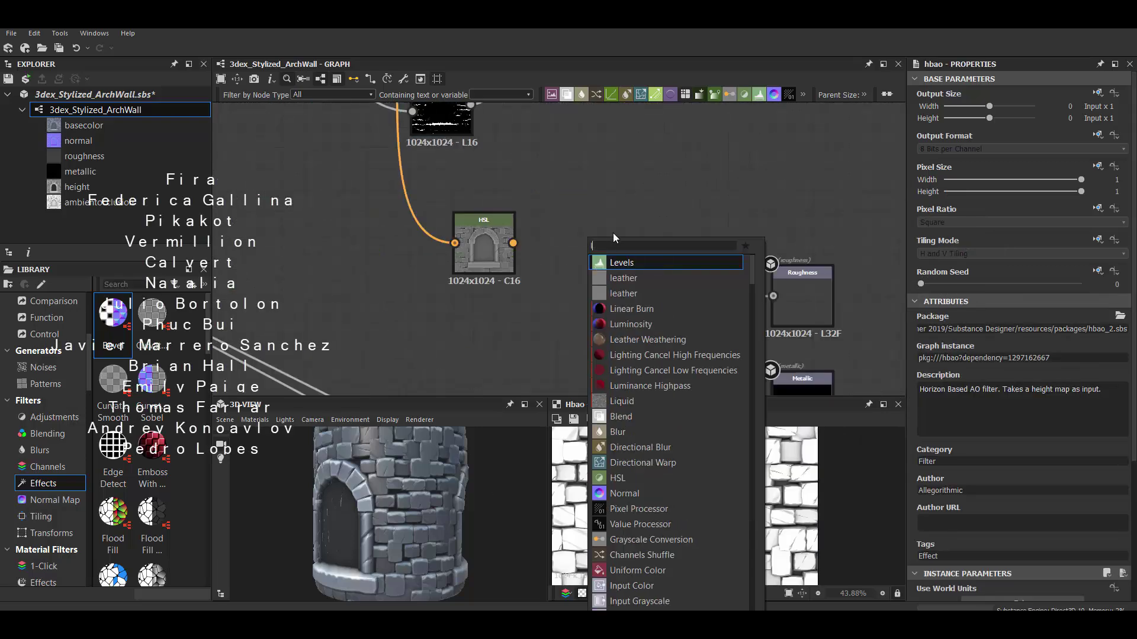
key("Return")
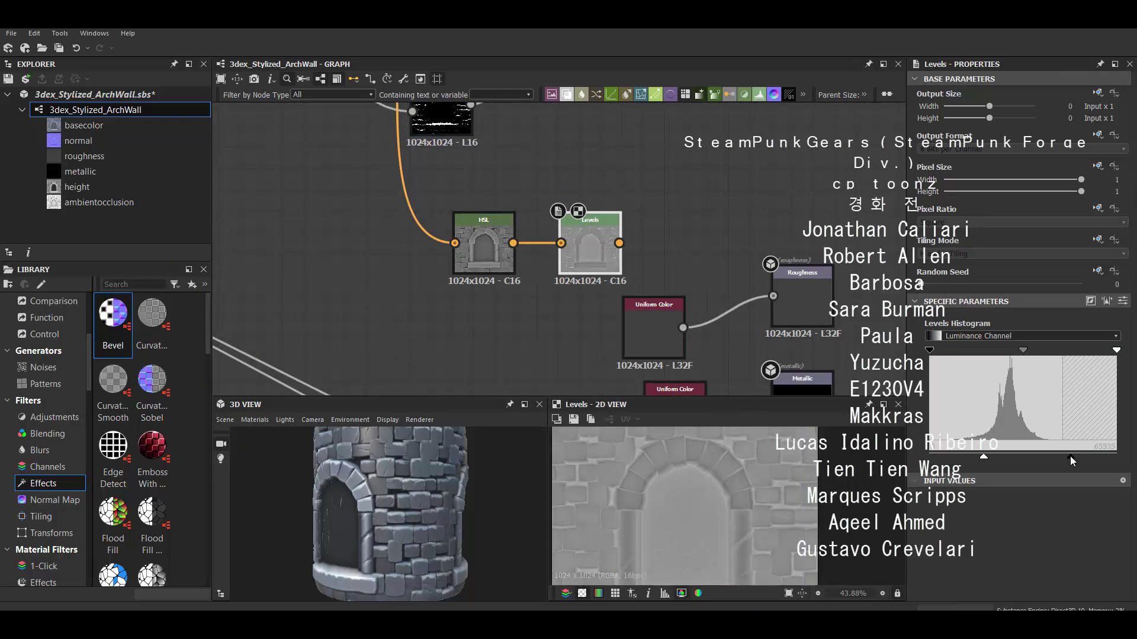
left_click_drag(1071, 457, 1086, 457)
left_click_drag(619, 243, 772, 295)
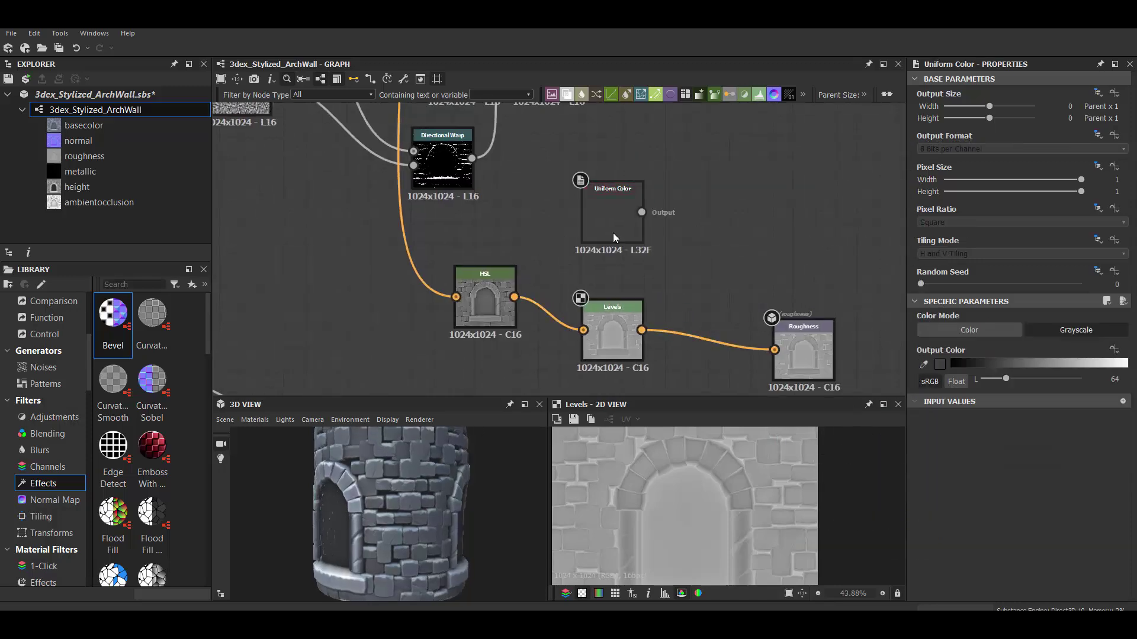
left_click_drag(379, 486, 450, 470)
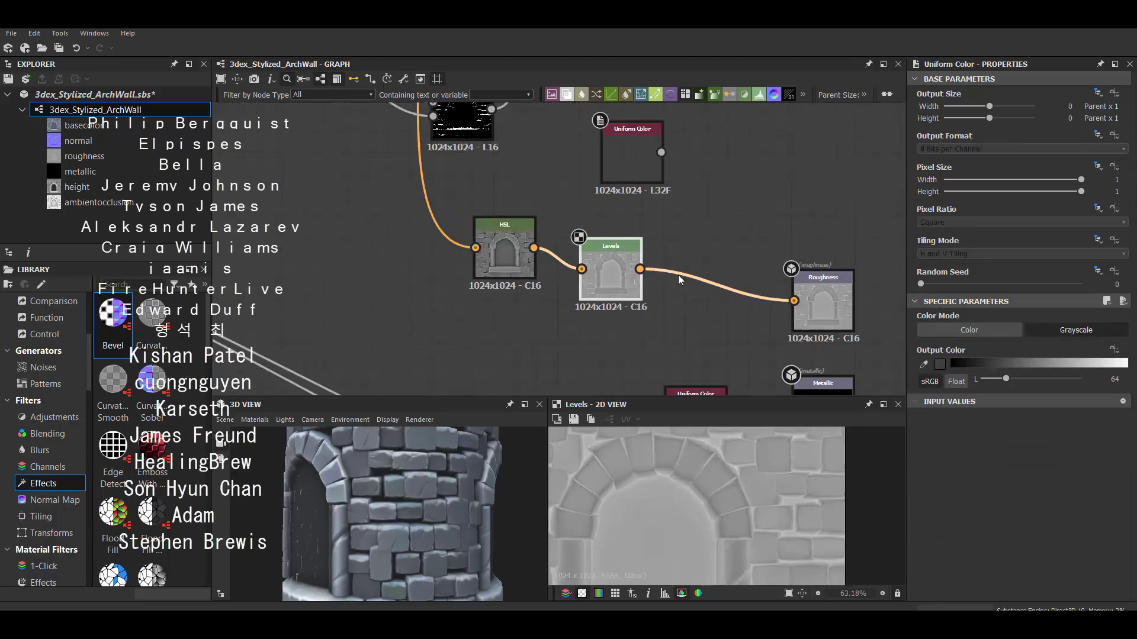
scroll(678, 275, "down", 5)
Add a Perlin Noise followed by a Gradient Map for the roughness chain.
key("space")
type("perlin")
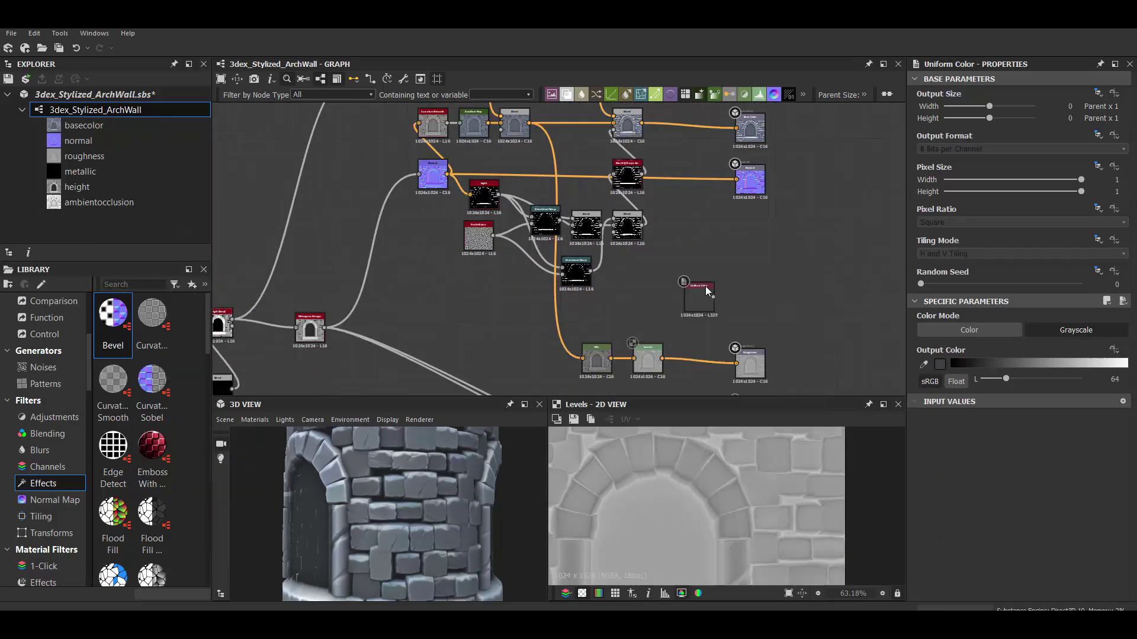
key("Return")
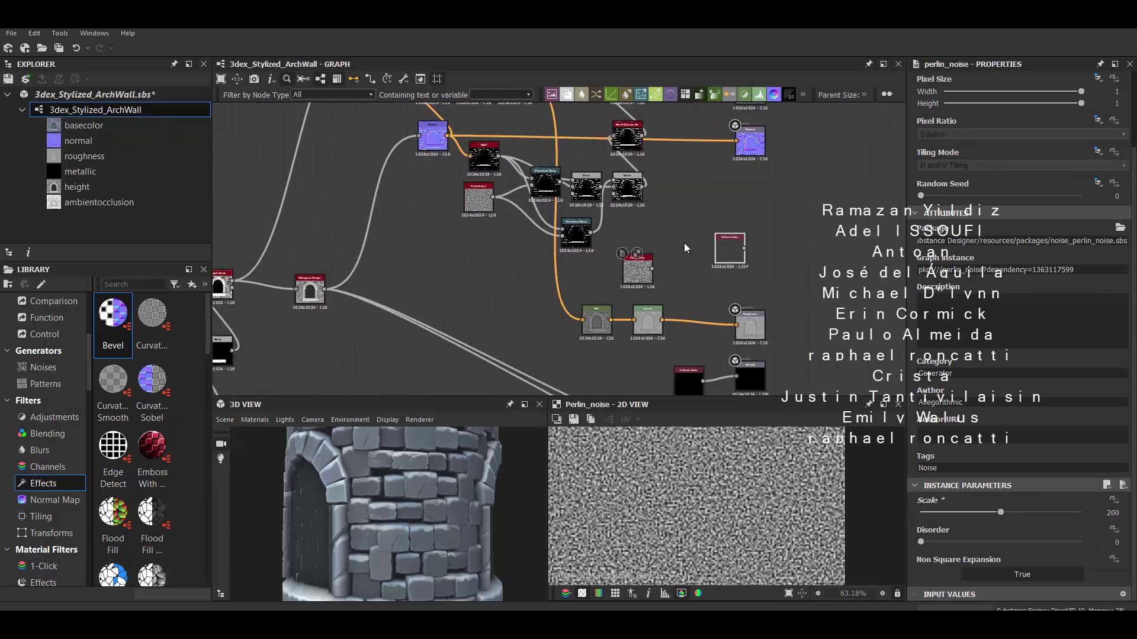
key("space")
type("lev")
key("Return")
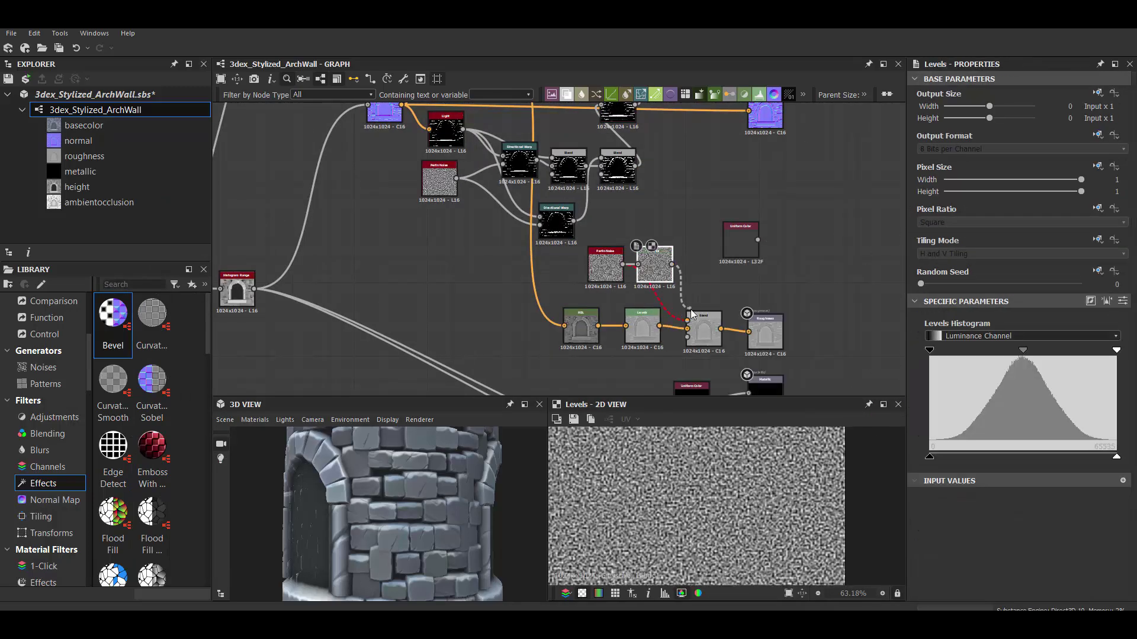
scroll(681, 264, "up", 3)
key("ctrl+z")
key("space")
type("grad")
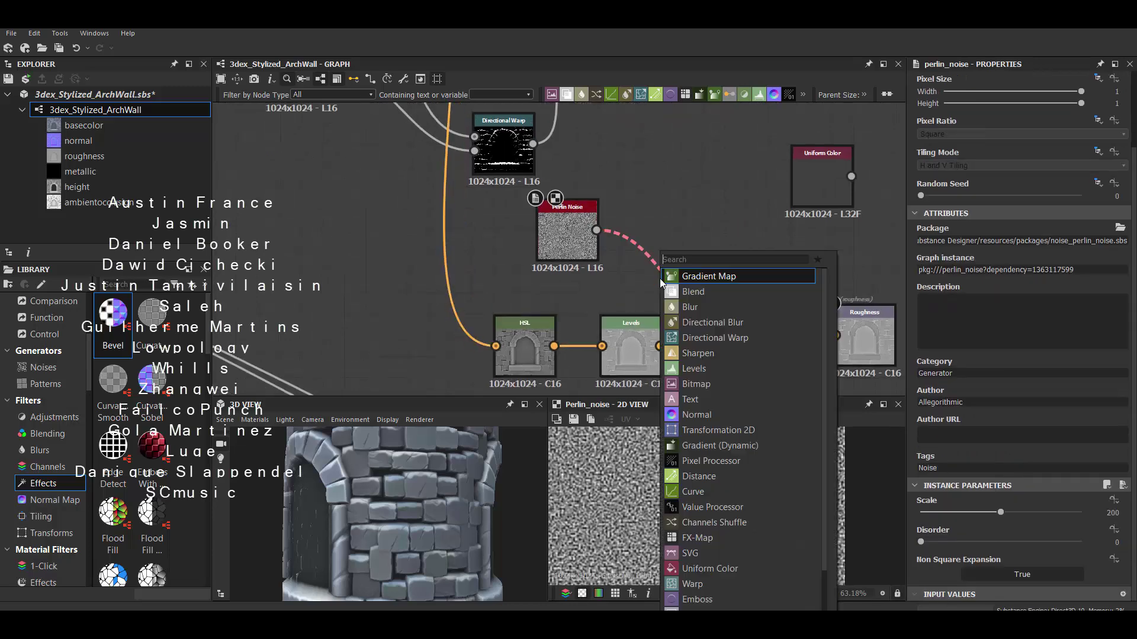
key("Return")
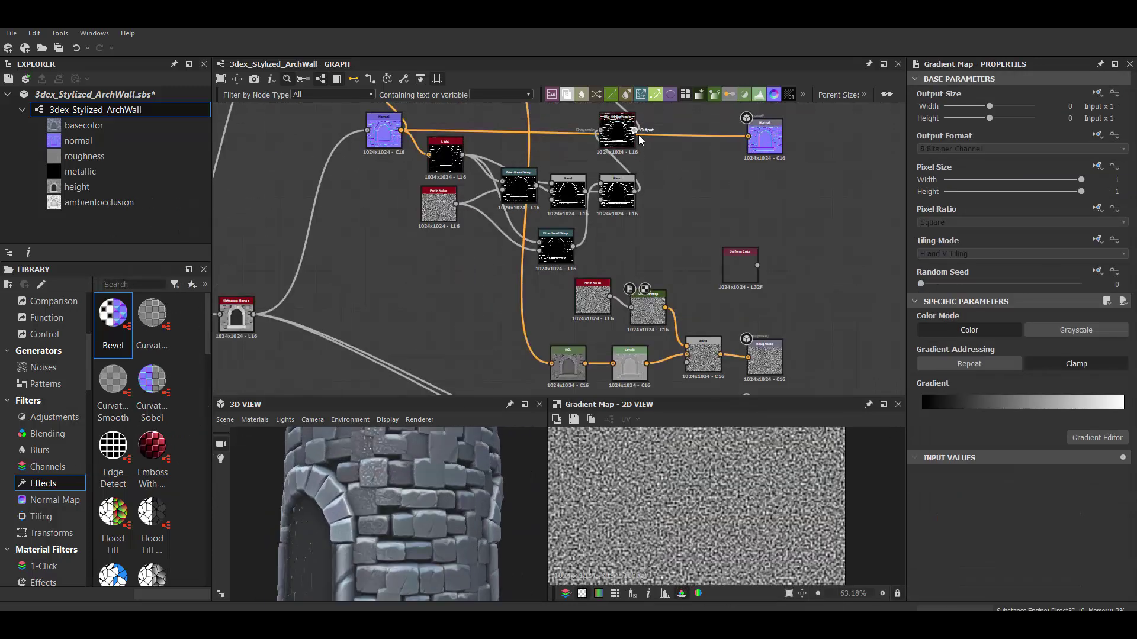
Darken the blue gradient keys of the cloud Gradient Map.
left_click(592, 299)
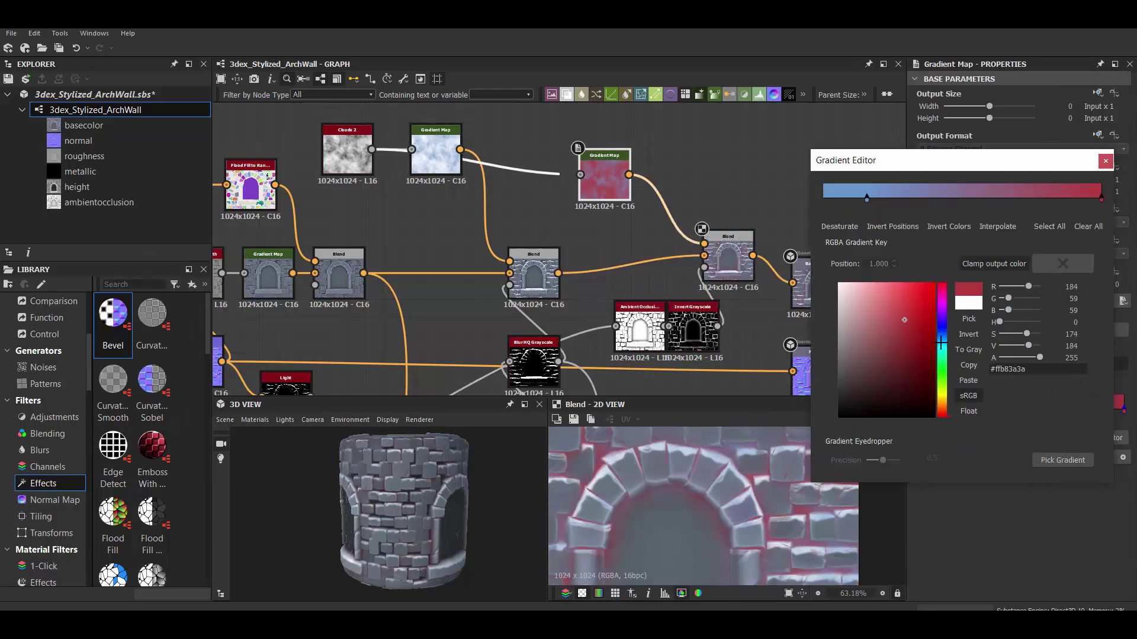
left_click_drag(888, 357, 895, 361)
scroll(681, 504, "down", 4)
mouse_move(414, 500)
left_mouse_down()
mouse_move(464, 494)
mouse_move(426, 497)
left_mouse_up()
scroll(681, 486, "up", 3)
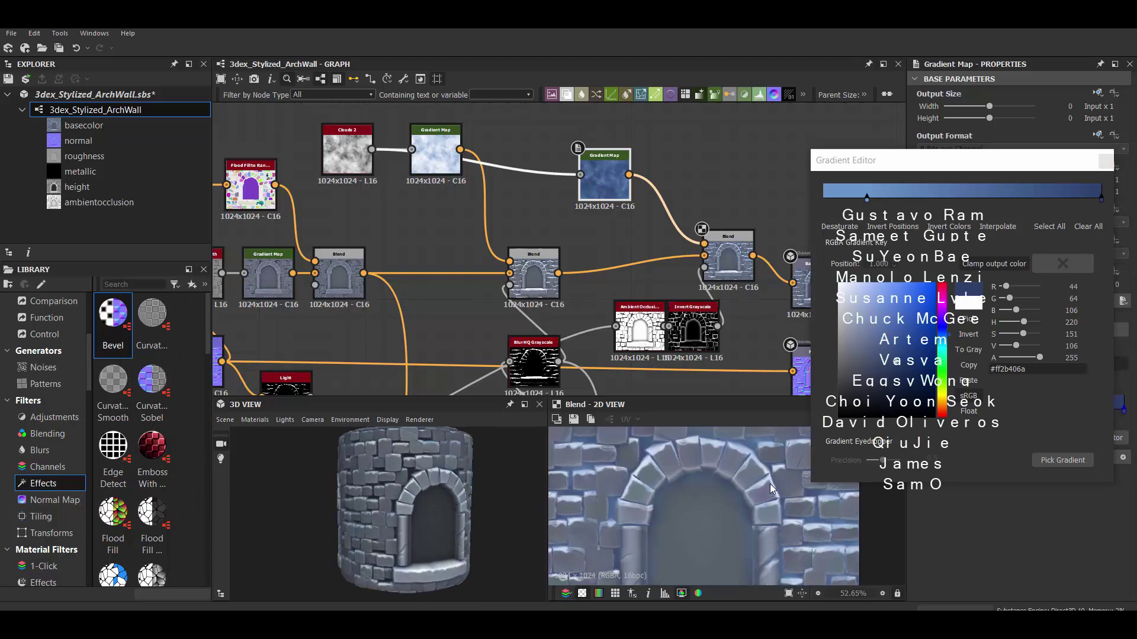